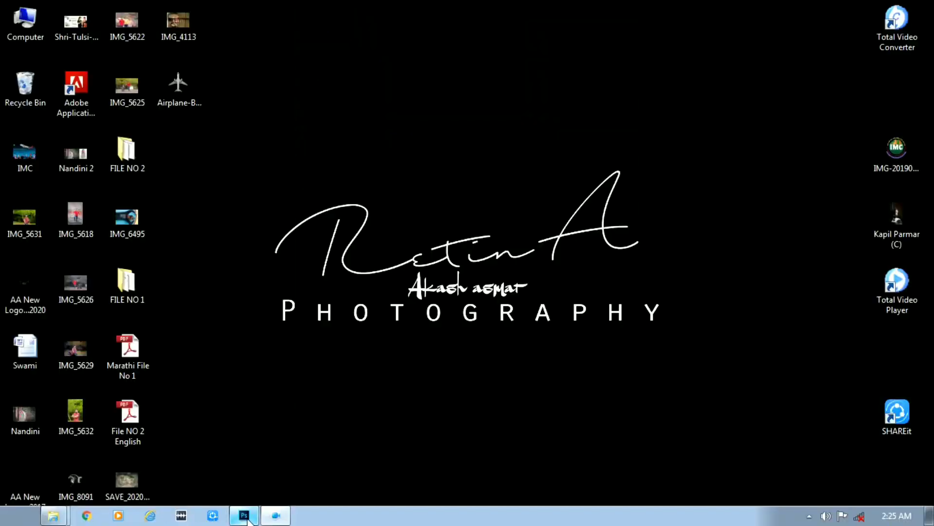
# Bring Photoshop forward with sun1.jpg, IMG_4113.jpg and the airplane PNG open.
pyautogui.click(244, 515)
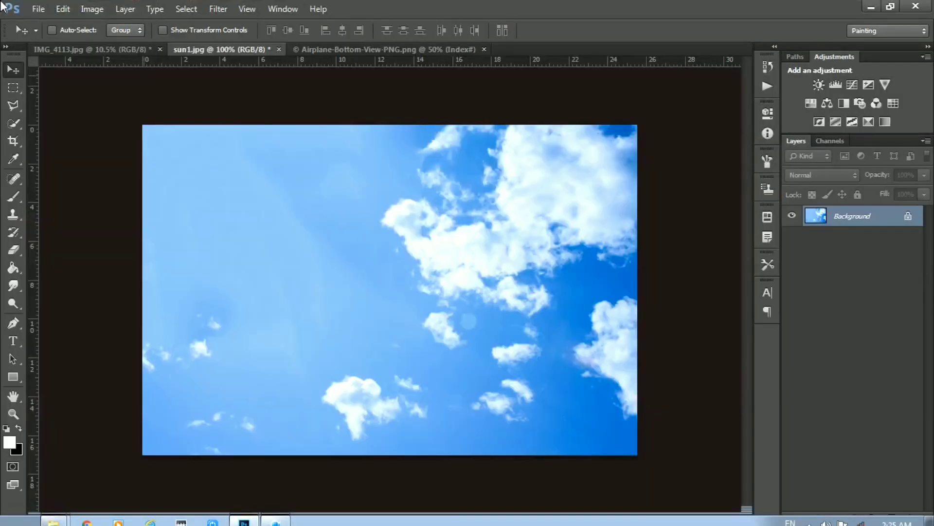
# In IMG_4113, quick-select the man's hair, face, neck and shirt.
pyautogui.click(83, 48)
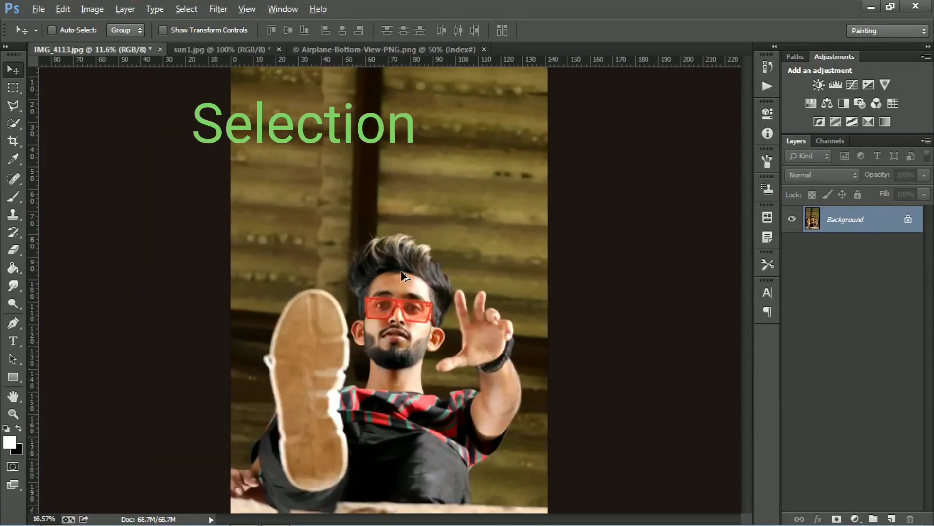
pyautogui.scroll(4, 396, 281)
pyautogui.click(13, 123)
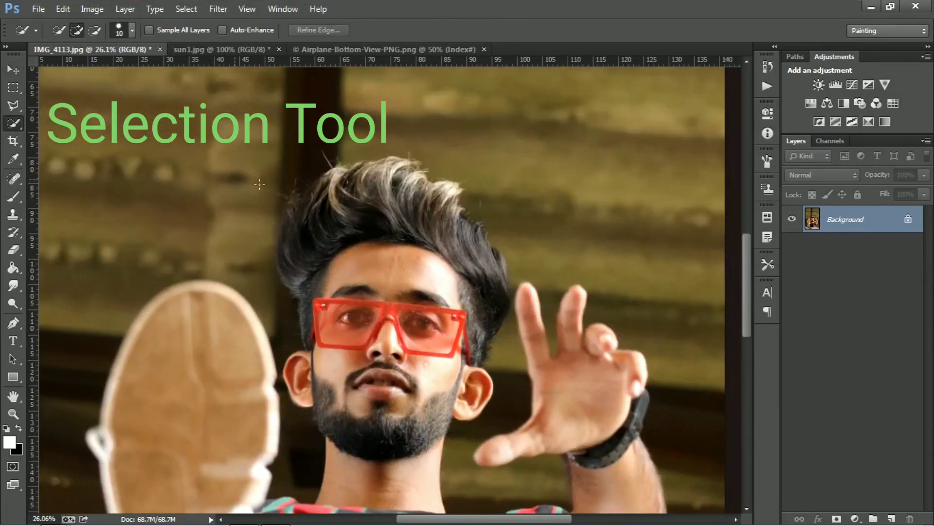
pyautogui.moveTo(383, 170); pyautogui.dragTo(392, 170)
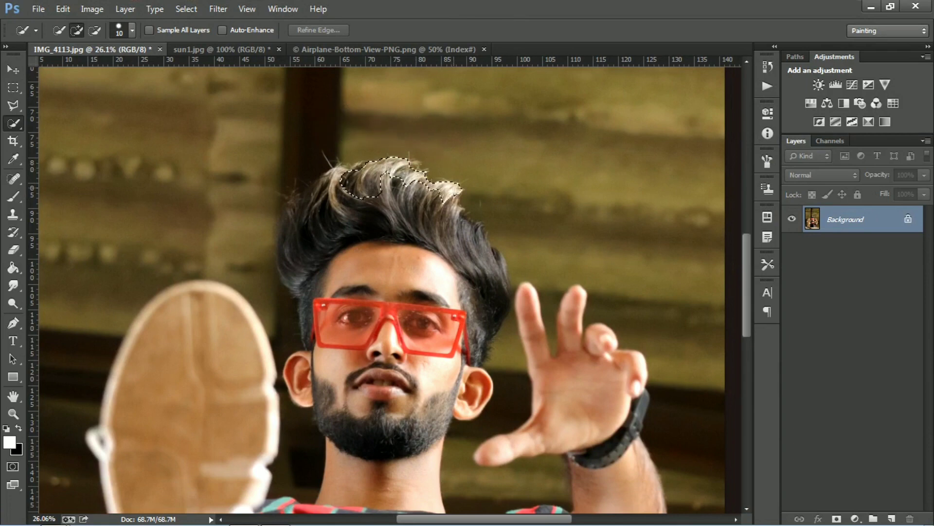
pyautogui.moveTo(495, 261)
pyautogui.mouseDown()
pyautogui.moveTo(506, 285)
pyautogui.moveTo(479, 350)
pyautogui.moveTo(305, 195)
pyautogui.mouseUp()
pyautogui.scroll(-5, 304, 194)
pyautogui.moveTo(311, 263); pyautogui.dragTo(409, 219)
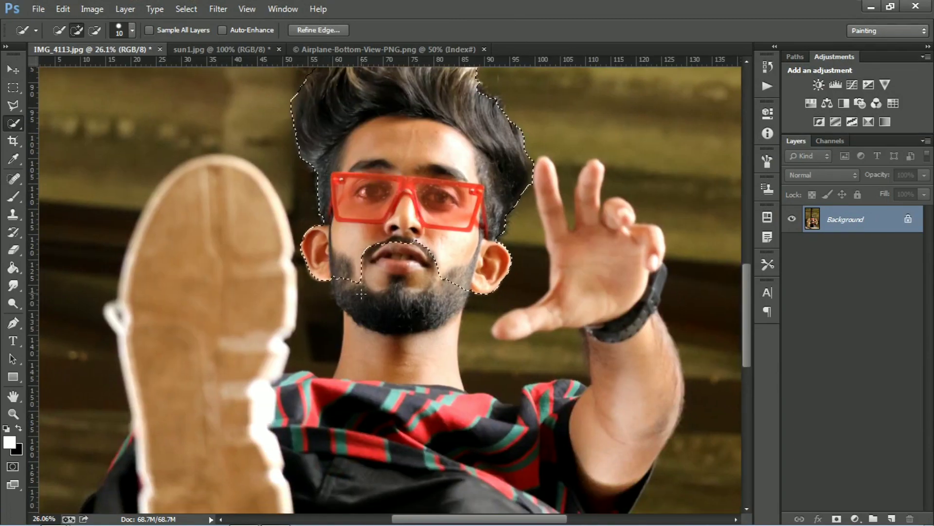
pyautogui.scroll(-4, 409, 219)
pyautogui.moveTo(399, 272)
pyautogui.mouseDown()
pyautogui.moveTo(521, 307)
pyautogui.moveTo(528, 261)
pyautogui.mouseUp()
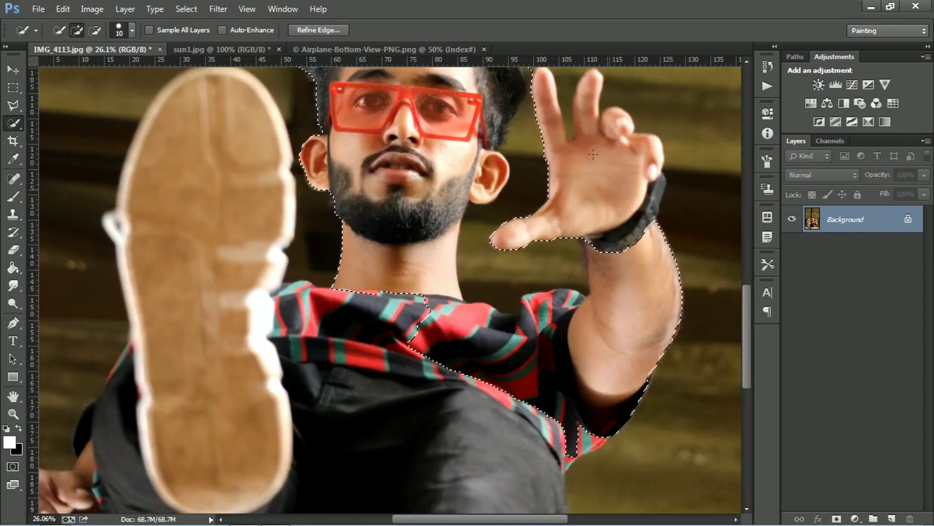
pyautogui.scroll(3, 528, 260)
pyautogui.scroll(4, 442, 247)
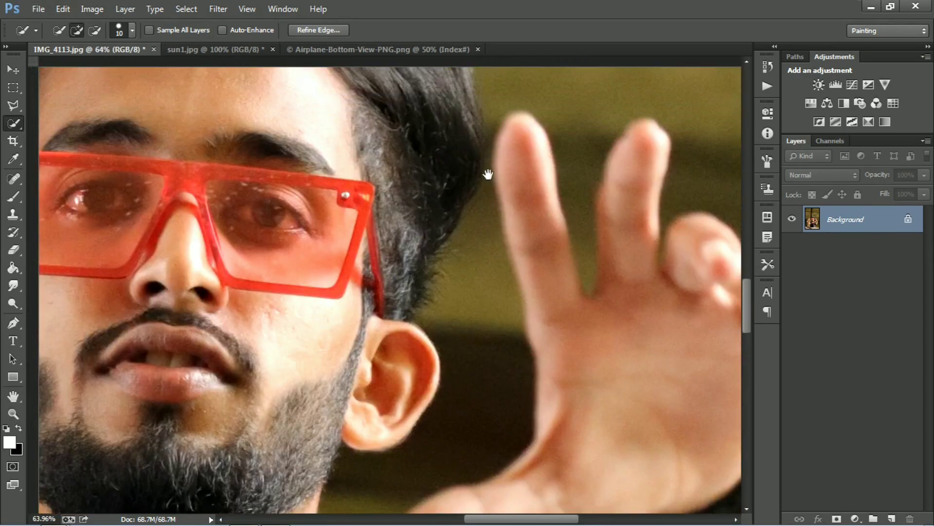
# Subtract the gap between the fingers and add the leg and lower hand to the selection.
pyautogui.keyDown('alt'); pyautogui.click(501, 156); pyautogui.keyUp('alt')
pyautogui.hscroll(2, 507, 174)
pyautogui.scroll(-2, 507, 173)
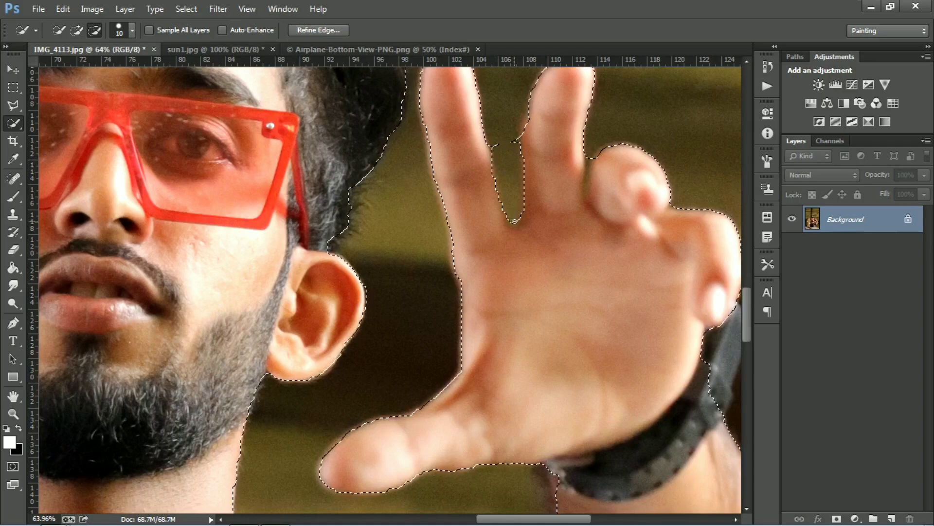
pyautogui.scroll(-3, 507, 174)
pyautogui.scroll(3, 626, 291)
pyautogui.scroll(2, 549, 260)
pyautogui.scroll(-2, 548, 260)
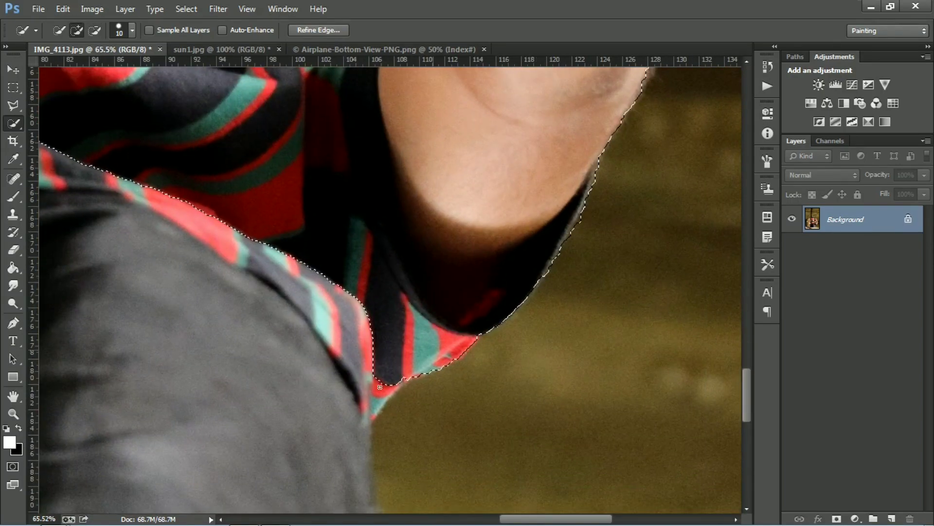
pyautogui.scroll(-2, 548, 260)
pyautogui.scroll(-2, 549, 260)
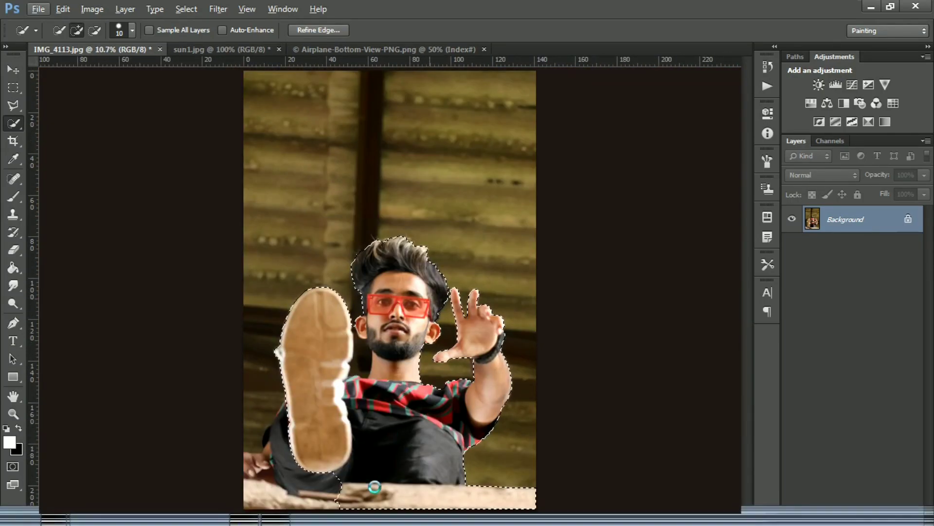
pyautogui.moveTo(341, 482); pyautogui.dragTo(282, 414)
pyautogui.scroll(5, 282, 413)
pyautogui.scroll(-2, 349, 253)
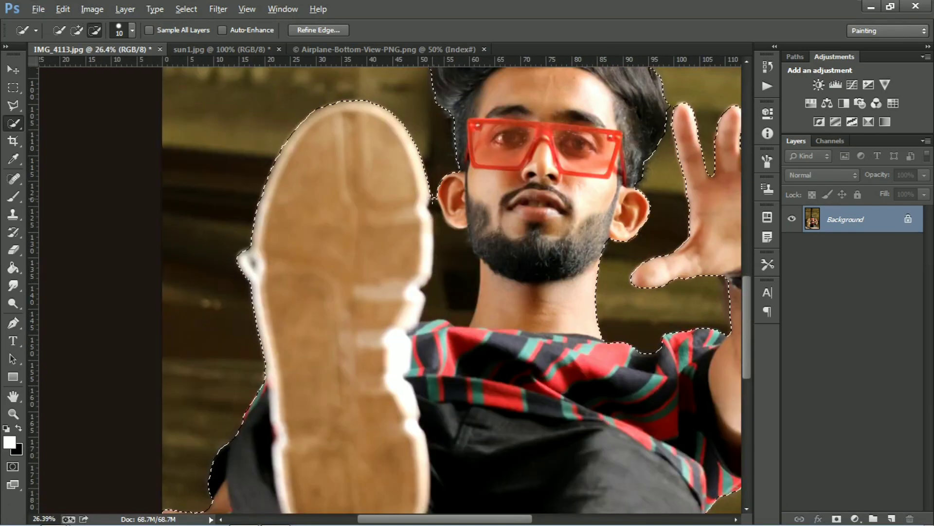
pyautogui.scroll(-3, 468, 292)
pyautogui.scroll(1, 466, 291)
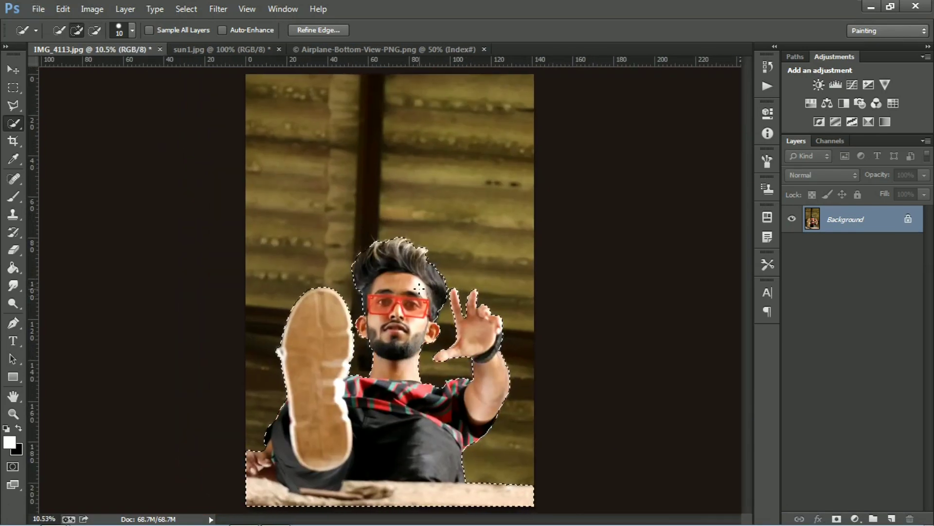
# In Refine Edge, preview on black and brush the hair edges with the Refine Radius tool.
pyautogui.click(332, 29)
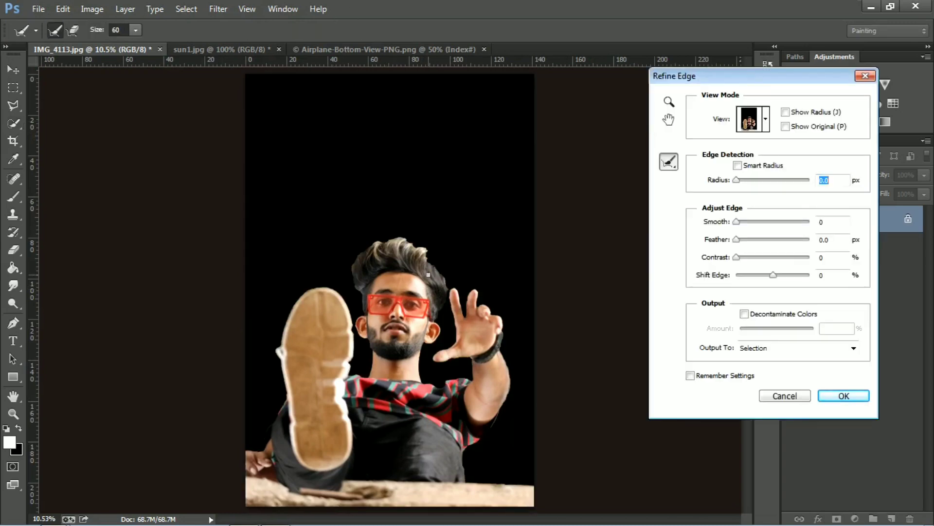
pyautogui.click(669, 101)
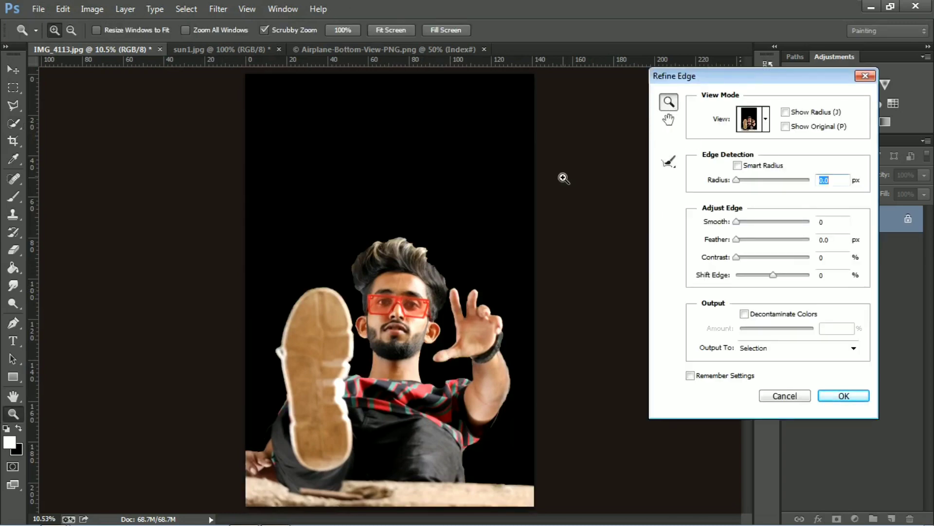
pyautogui.click(399, 258)
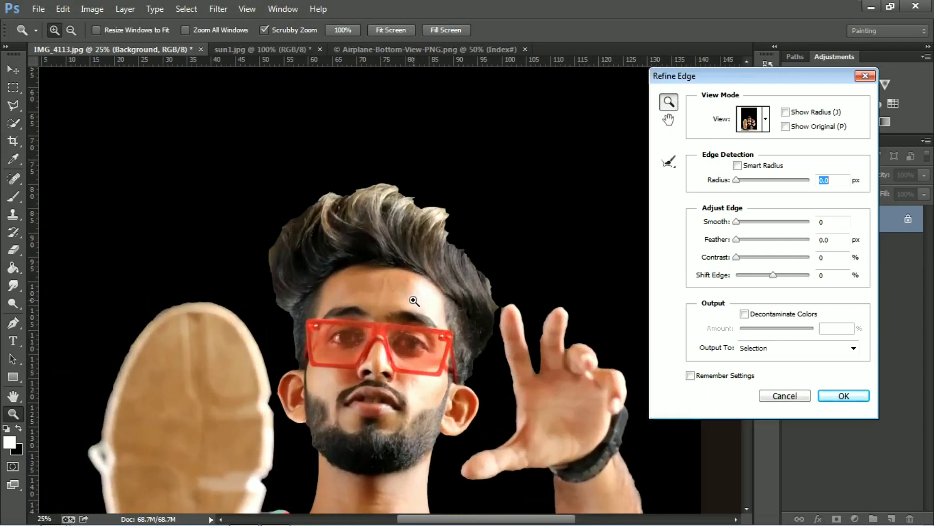
pyautogui.moveTo(413, 310); pyautogui.dragTo(409, 251)
pyautogui.click(669, 162)
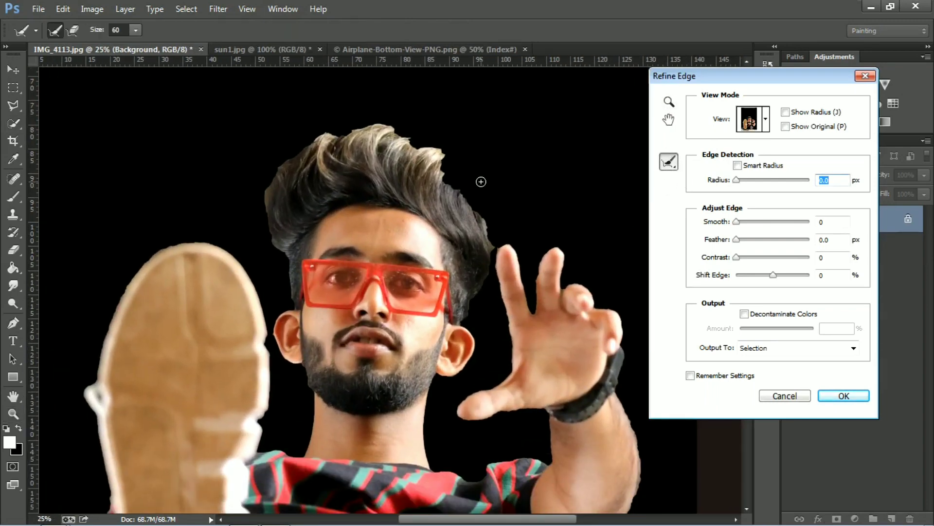
pyautogui.click(766, 118)
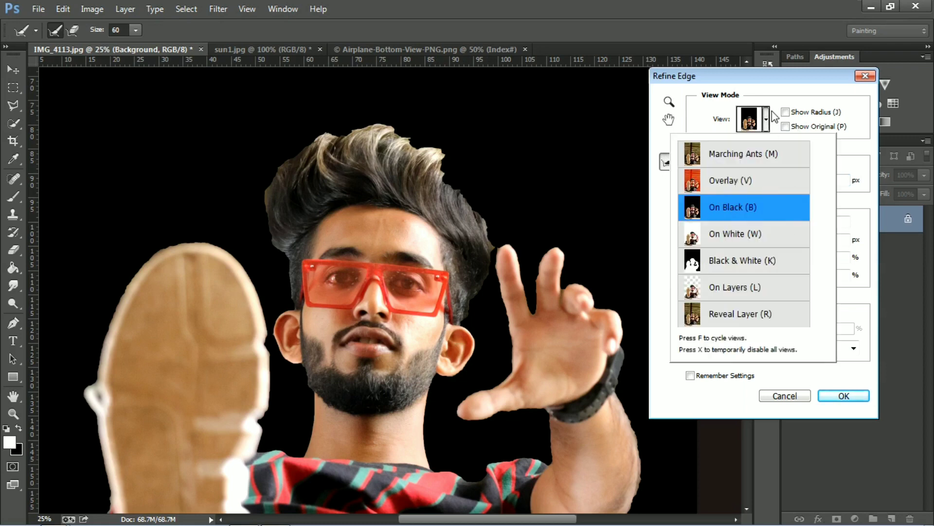
pyautogui.click(768, 120)
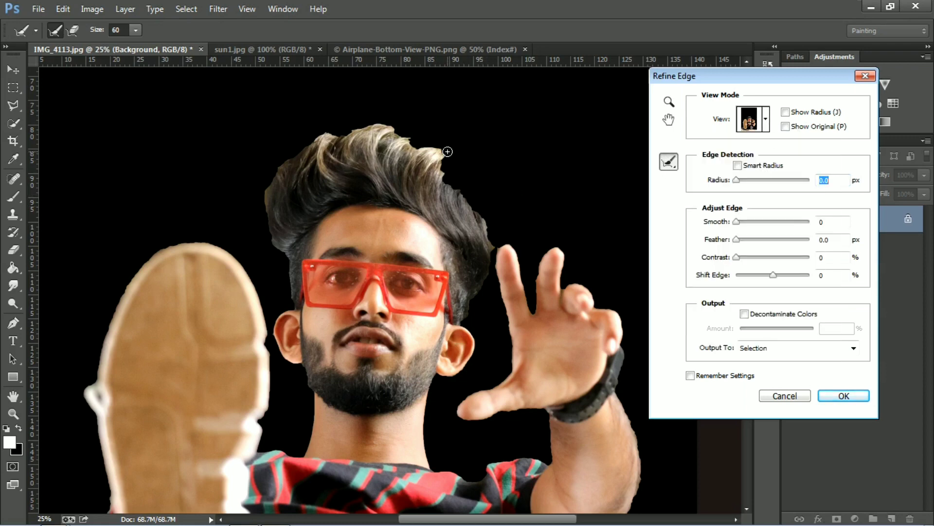
pyautogui.moveTo(447, 174); pyautogui.dragTo(455, 183)
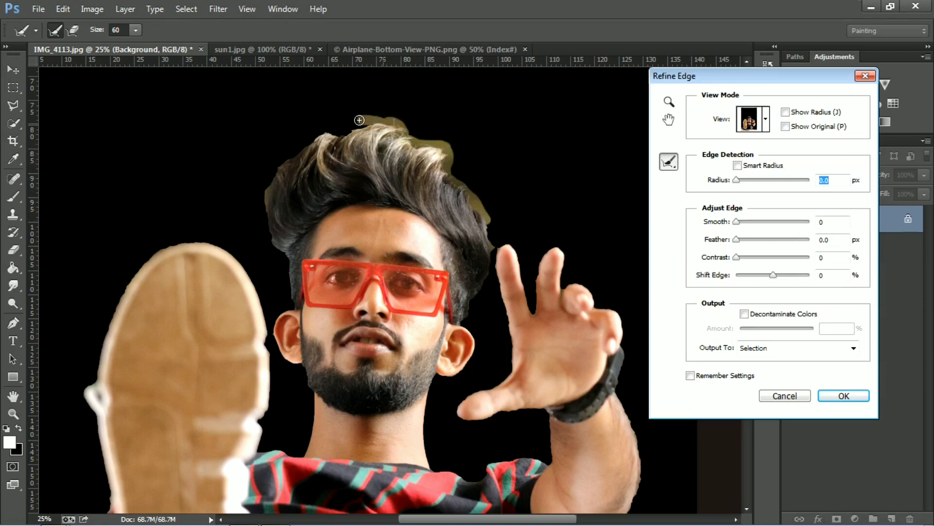
pyautogui.moveTo(329, 132)
pyautogui.mouseDown()
pyautogui.moveTo(282, 156)
pyautogui.moveTo(277, 250)
pyautogui.moveTo(293, 306)
pyautogui.mouseUp()
pyautogui.moveTo(488, 219)
pyautogui.mouseDown()
pyautogui.moveTo(492, 256)
pyautogui.moveTo(464, 323)
pyautogui.mouseUp()
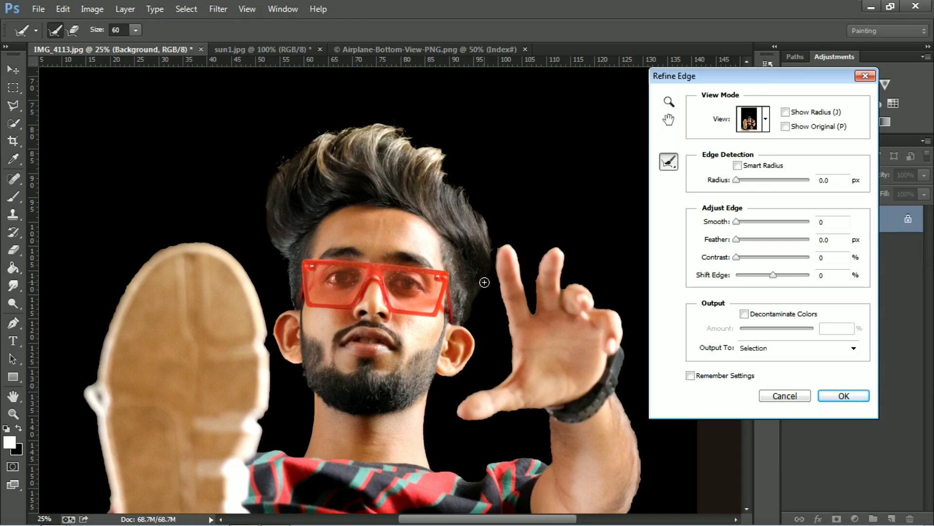
pyautogui.scroll(-2, 439, 299)
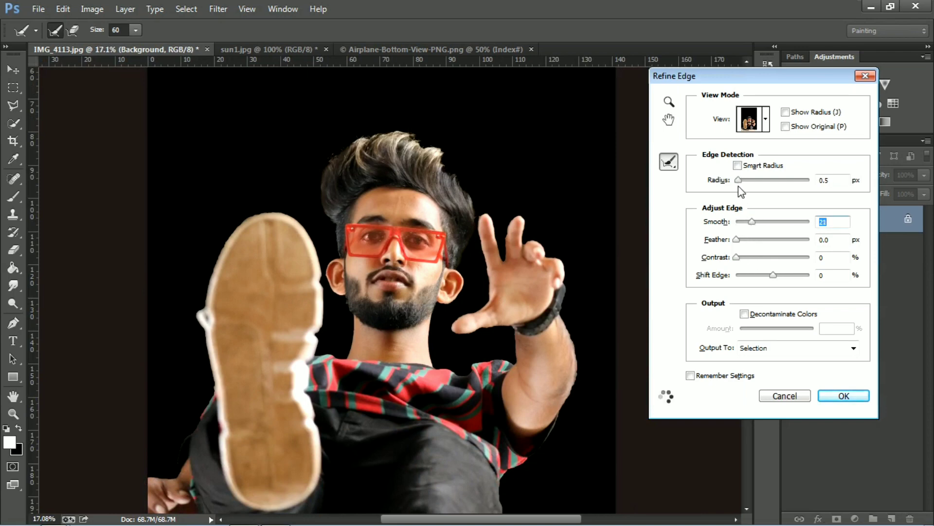
# Set radius 1.0 px, Feather 1 px and Smooth 50, then apply the refined selection.
pyautogui.moveTo(738, 186); pyautogui.dragTo(740, 186)
pyautogui.click(829, 240)
pyautogui.write('1')
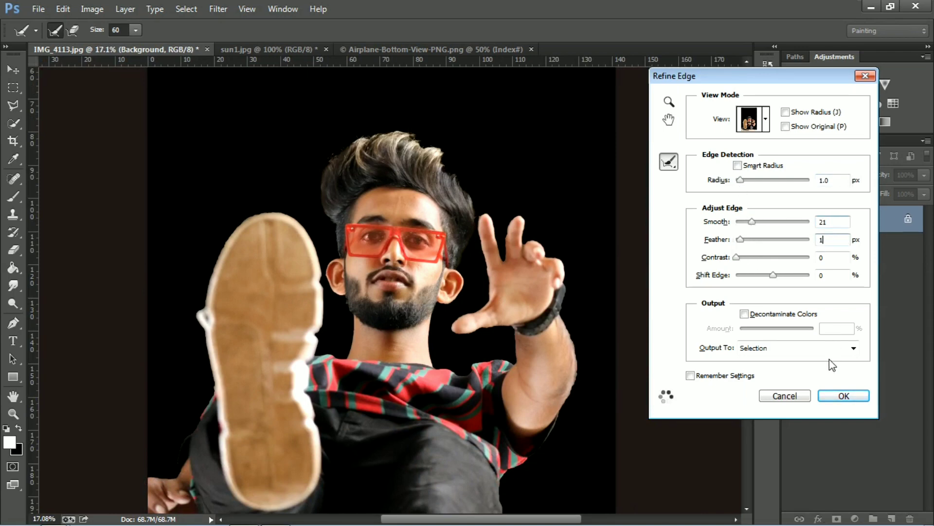
pyautogui.press('z')
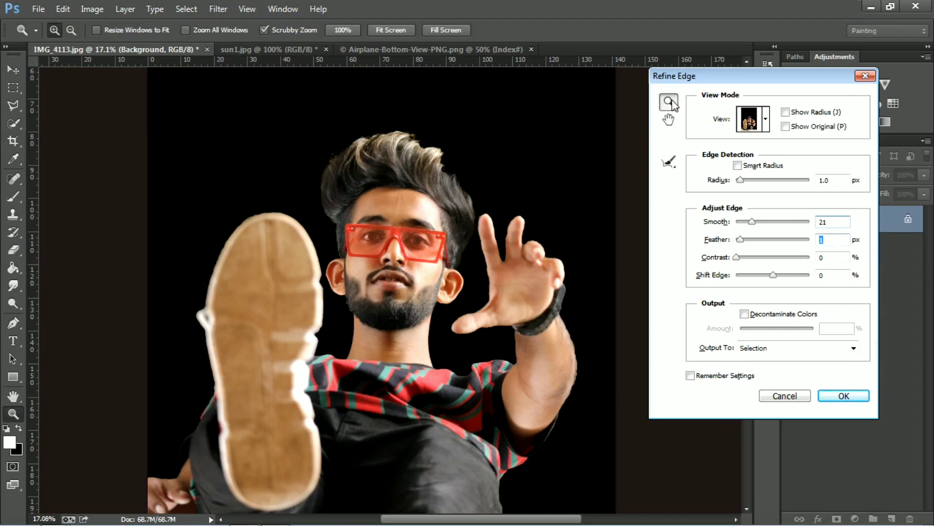
pyautogui.click(450, 225)
pyautogui.click(457, 180)
pyautogui.click(551, 267)
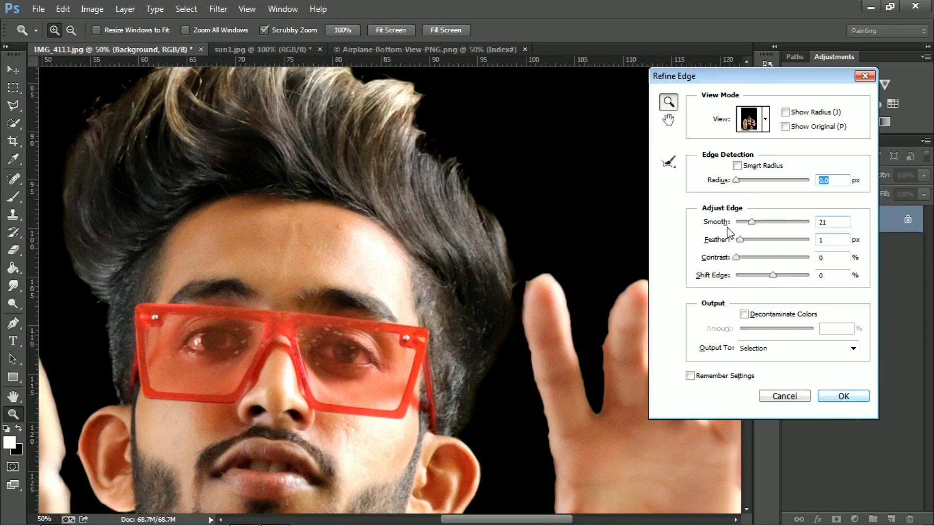
pyautogui.click(766, 222)
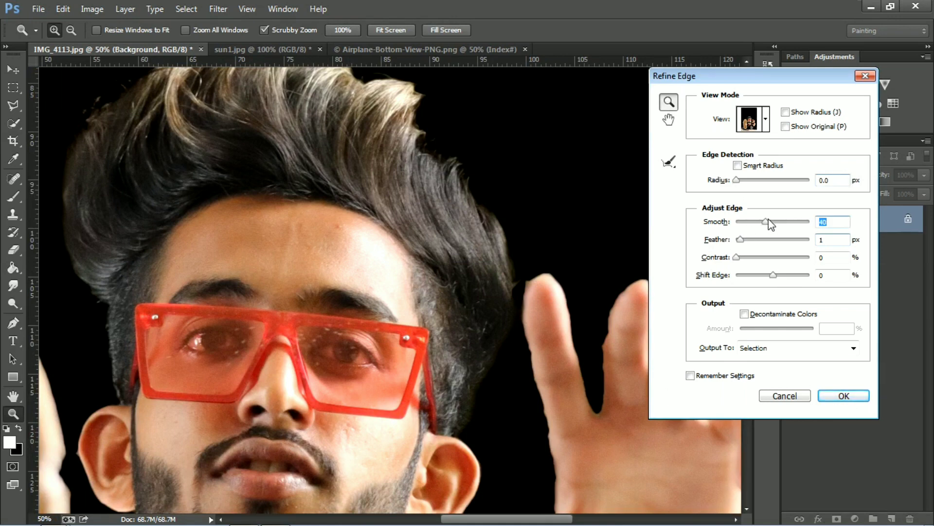
pyautogui.click(772, 222)
pyautogui.click(844, 395)
pyautogui.hotkey('ctrl', '0')
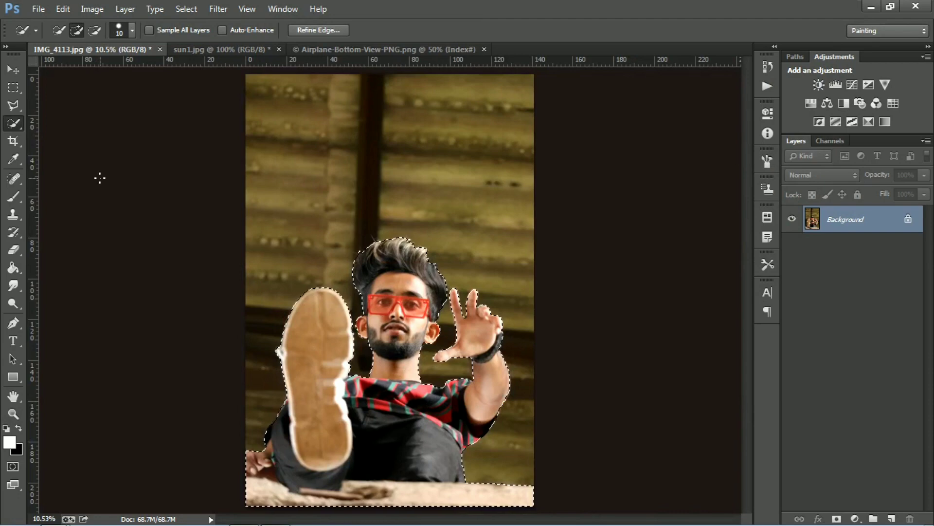
# Create a blank Untitled-1 document sized like IMG_4113.jpg, then return to the selected portrait.
pyautogui.click(14, 70)
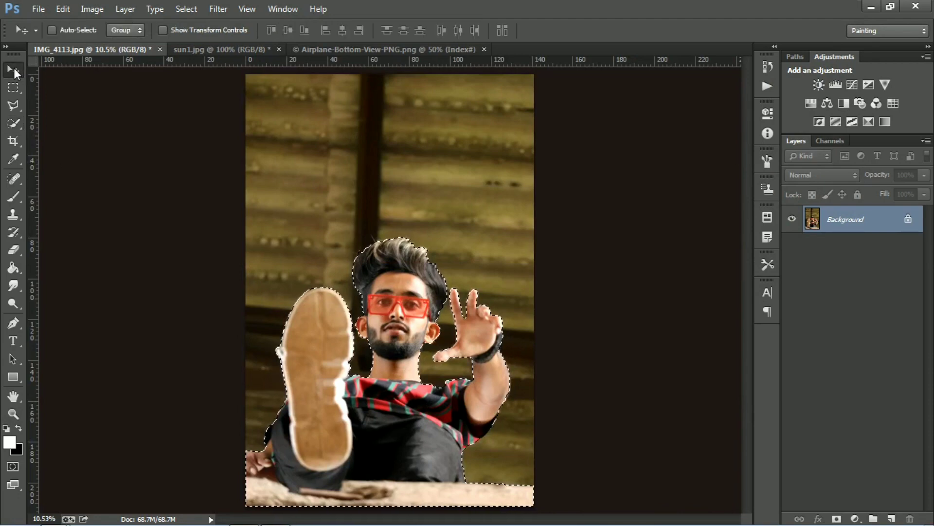
pyautogui.click(39, 9)
pyautogui.click(75, 24)
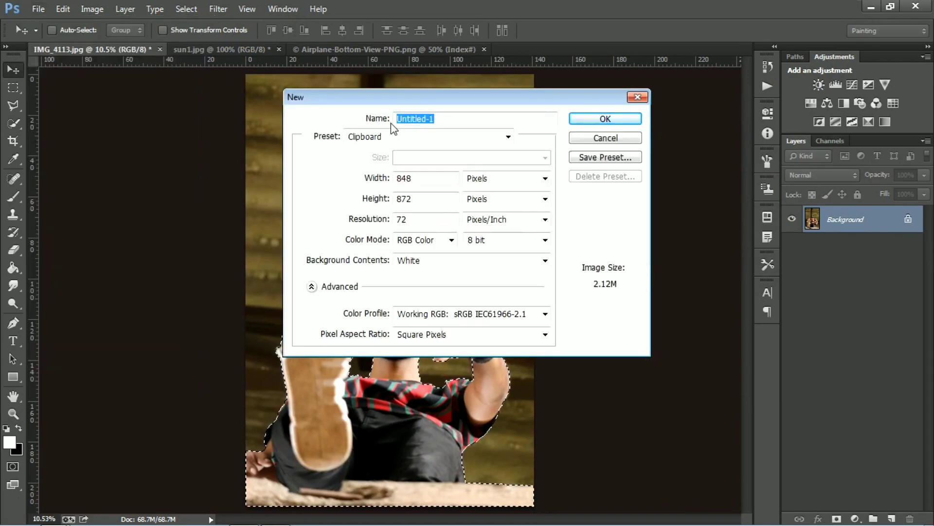
pyautogui.click(474, 139)
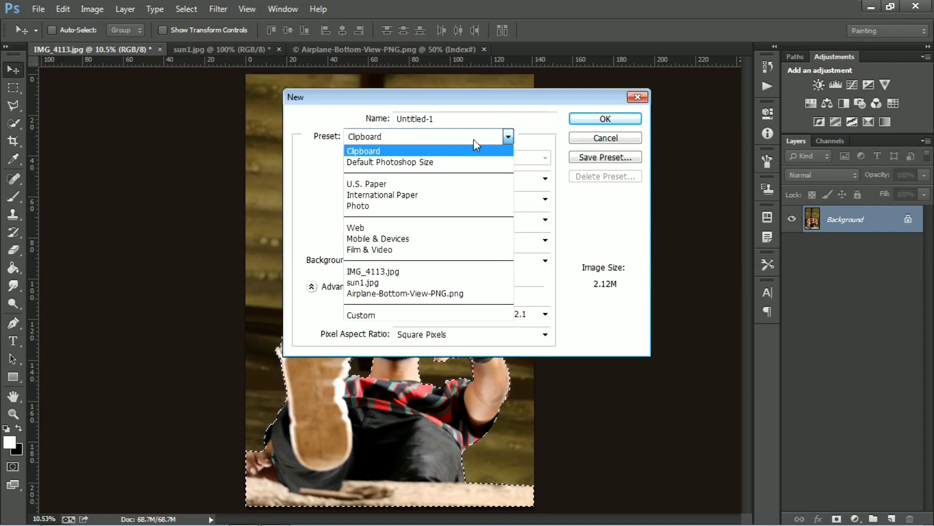
pyautogui.click(380, 274)
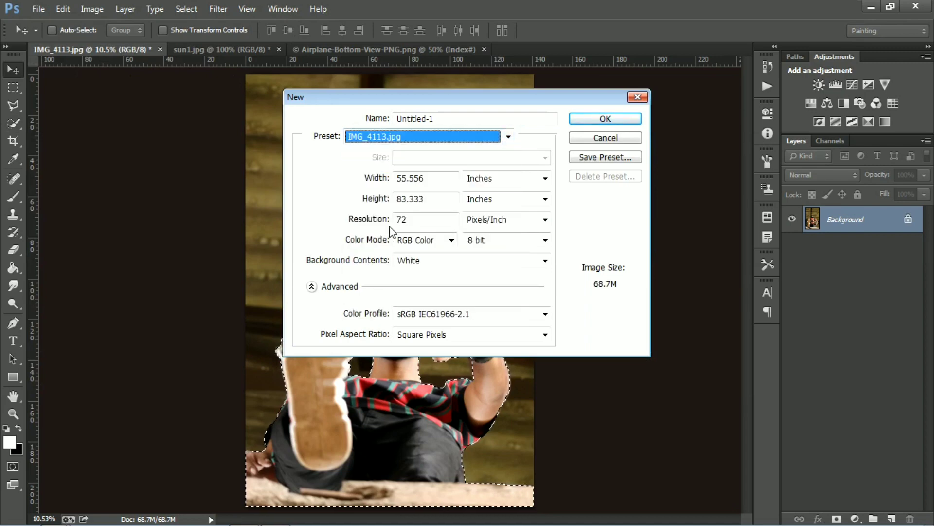
pyautogui.click(608, 119)
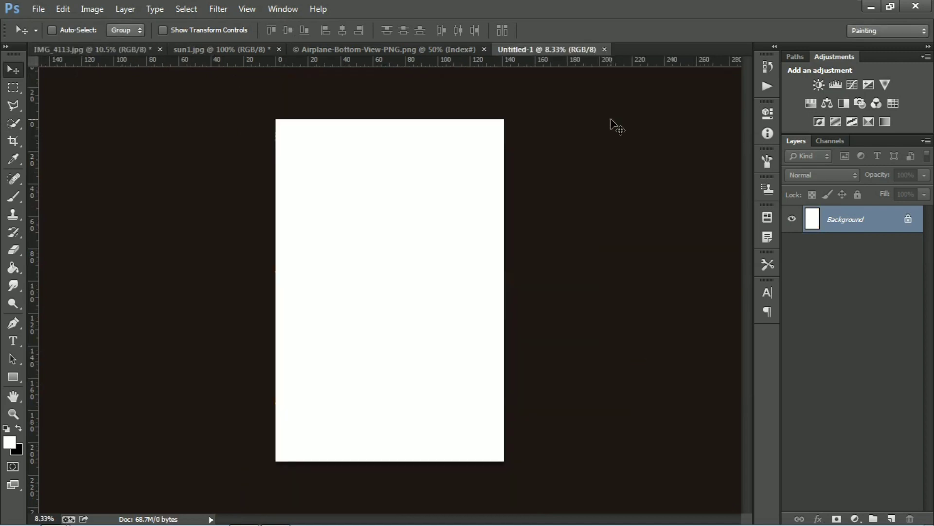
pyautogui.click(76, 51)
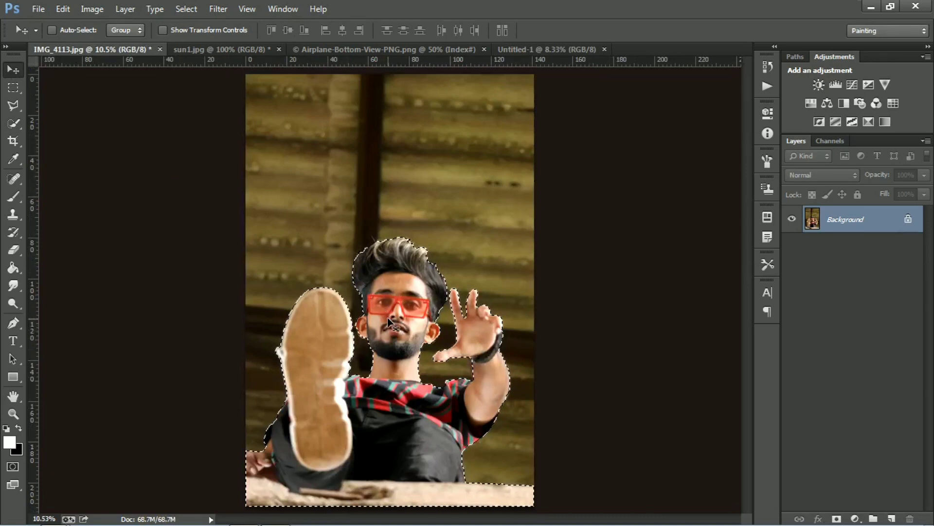
# Drag the selected man into Untitled-1 so he sits on Layer 1 above the white background.
pyautogui.moveTo(387, 318)
pyautogui.mouseDown()
pyautogui.moveTo(512, 111)
pyautogui.moveTo(451, 166)
pyautogui.moveTo(390, 276)
pyautogui.moveTo(384, 314)
pyautogui.mouseUp()
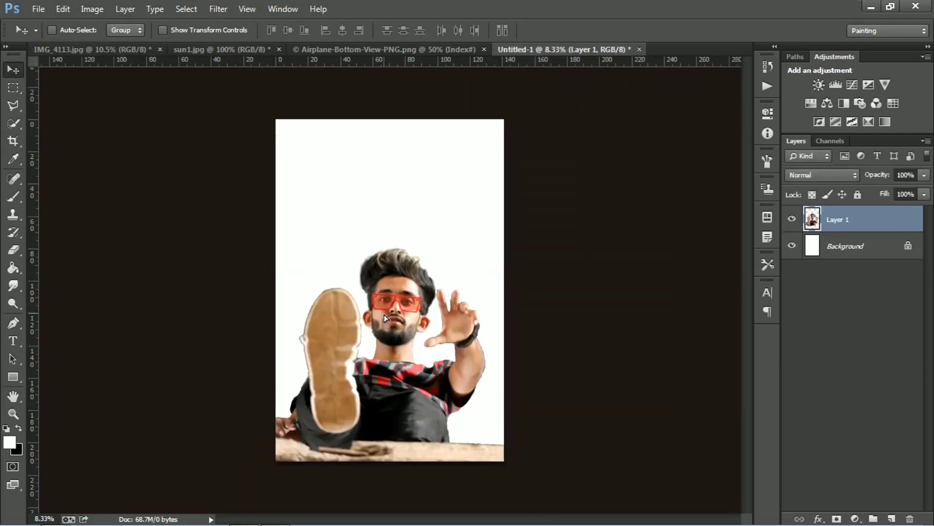
pyautogui.scroll(3, 401, 319)
pyautogui.scroll(3, 401, 319)
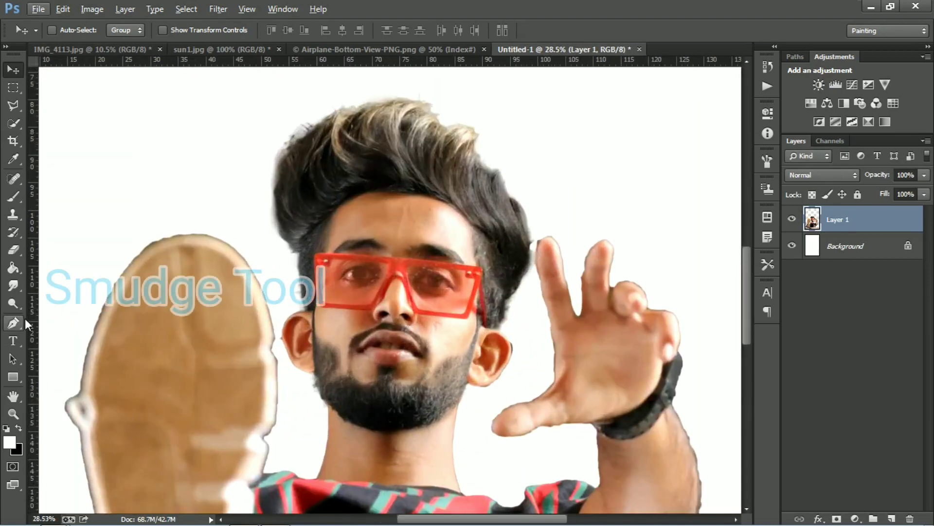
# Smudge the rough cut-out edges around the man's shoe with a slightly larger brush.
pyautogui.click(12, 286)
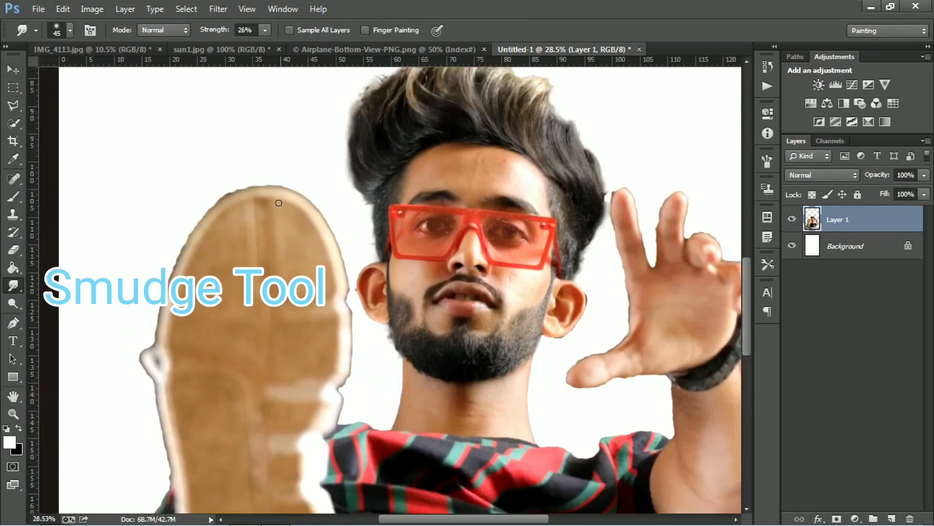
pyautogui.scroll(2, 271, 200)
pyautogui.scroll(2, 273, 199)
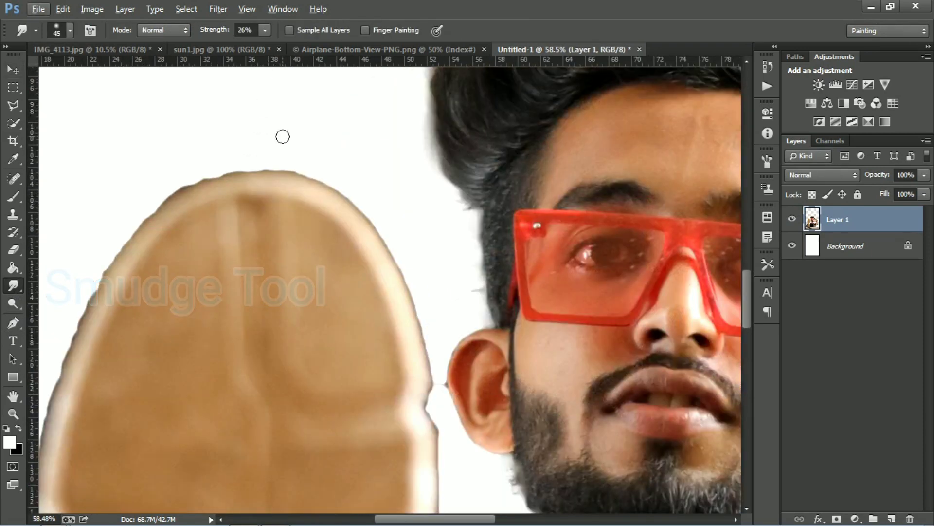
pyautogui.press(']')
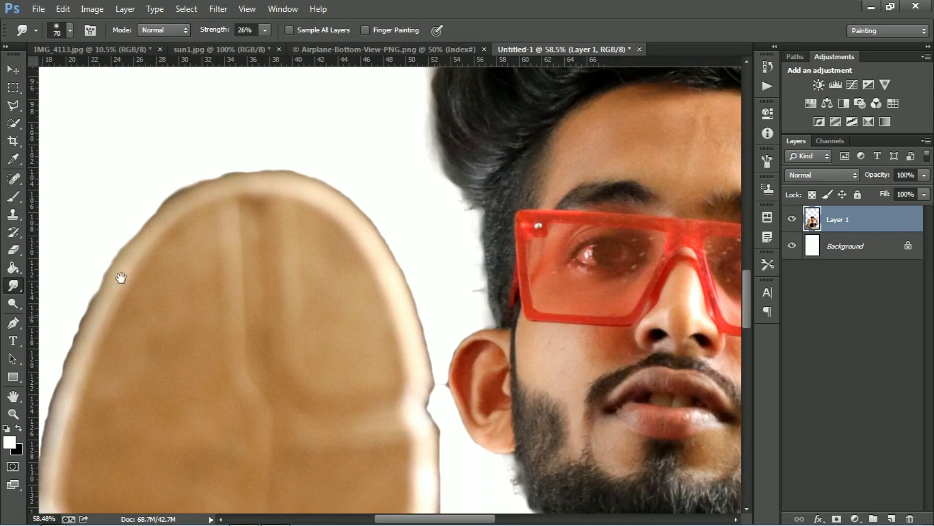
pyautogui.moveTo(122, 272)
pyautogui.mouseDown()
pyautogui.moveTo(195, 211)
pyautogui.moveTo(171, 276)
pyautogui.mouseUp()
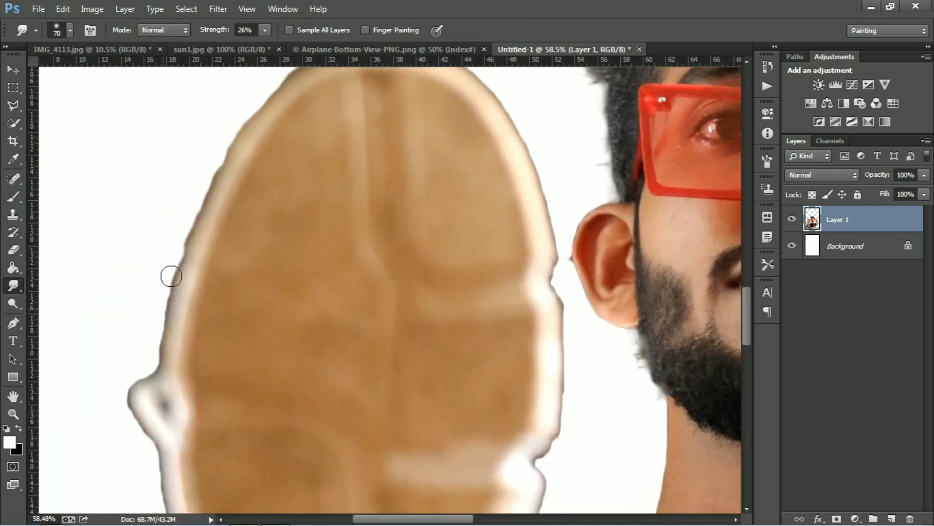
pyautogui.moveTo(154, 358); pyautogui.dragTo(163, 217)
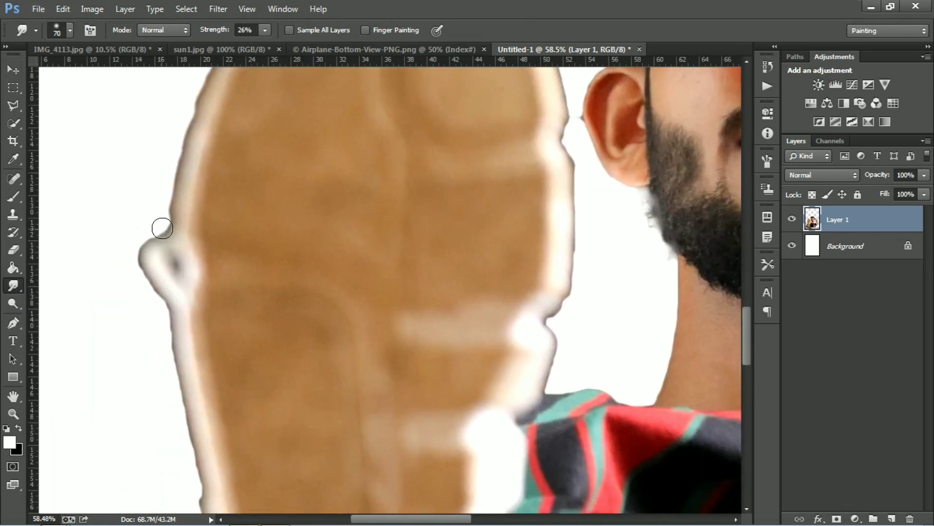
pyautogui.moveTo(155, 316); pyautogui.dragTo(151, 204)
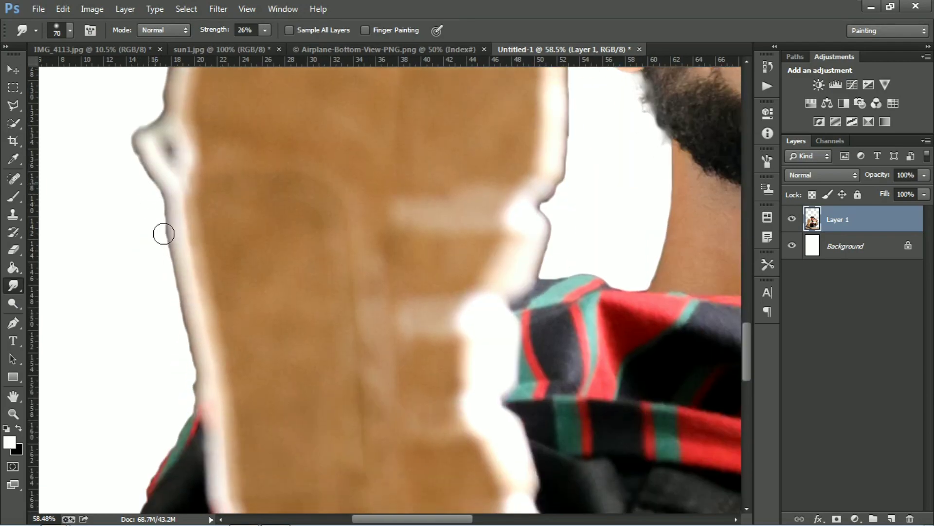
pyautogui.moveTo(188, 393)
pyautogui.mouseDown()
pyautogui.moveTo(246, 170)
pyautogui.moveTo(252, 280)
pyautogui.mouseUp()
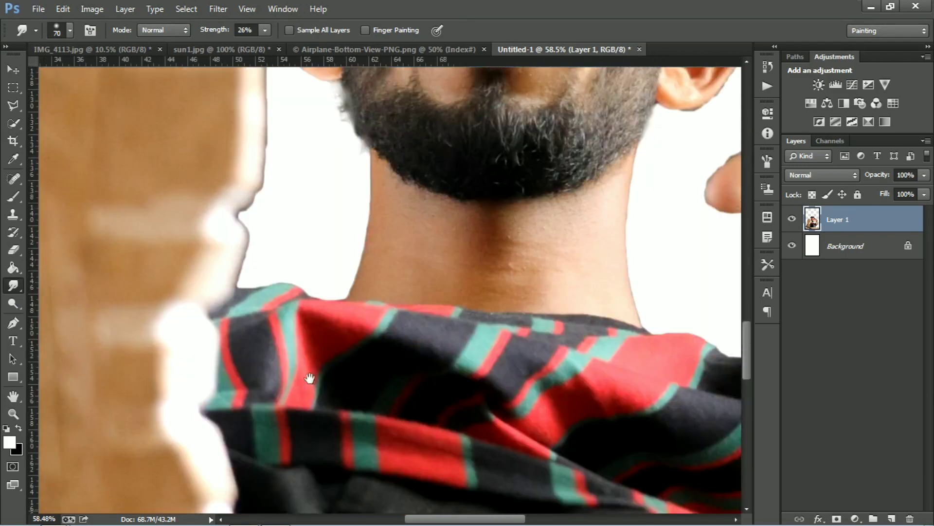
# Smudge the hair edges using a large scattered brush preset.
pyautogui.moveTo(209, 122); pyautogui.dragTo(272, 287)
pyautogui.moveTo(271, 156); pyautogui.dragTo(344, 292)
pyautogui.moveTo(419, 146); pyautogui.dragTo(167, 348)
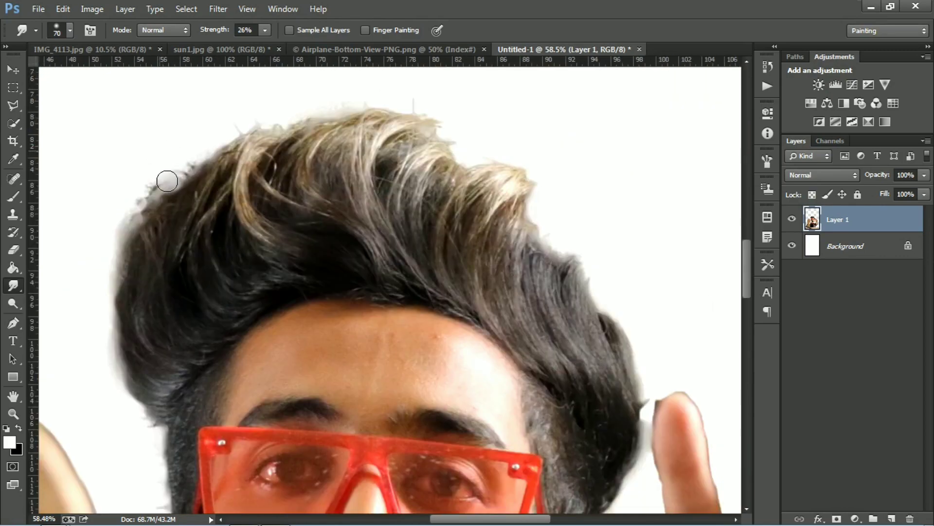
pyautogui.rightClick(185, 193)
pyautogui.doubleClick(313, 362)
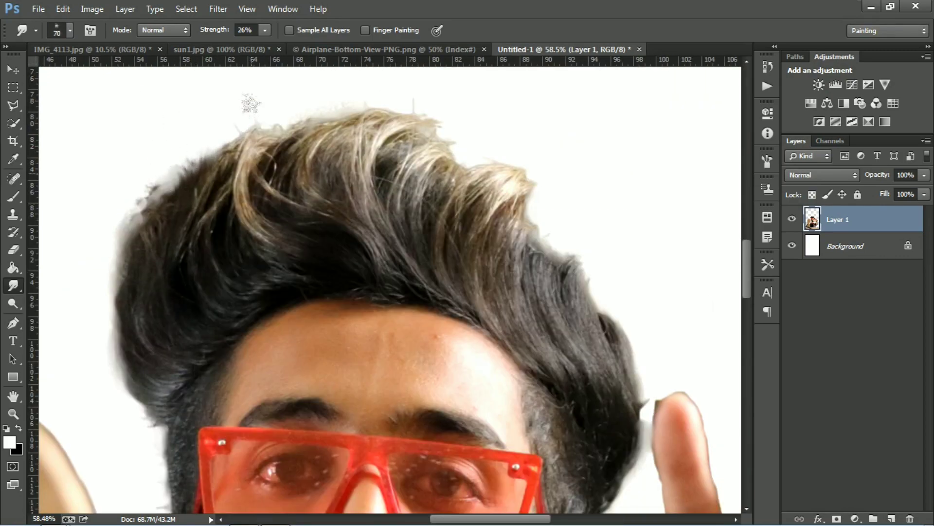
pyautogui.moveTo(365, 115); pyautogui.dragTo(438, 150)
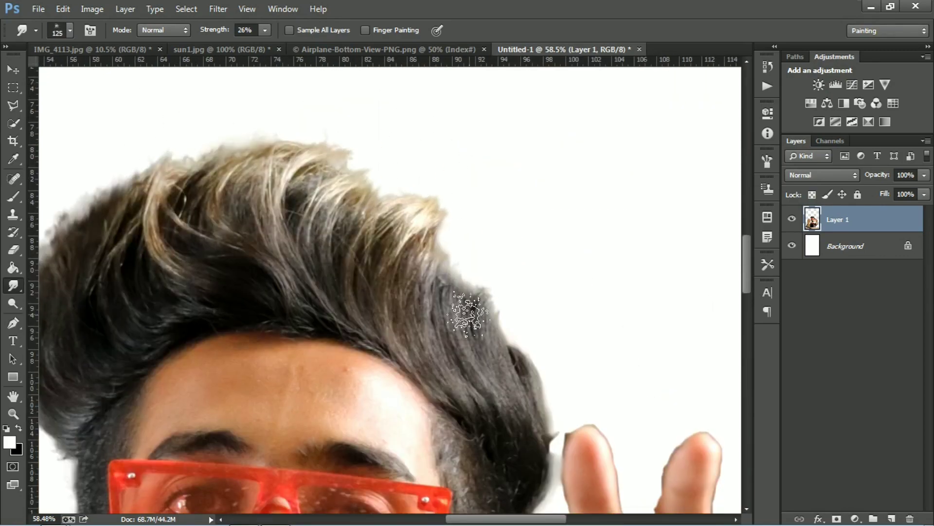
pyautogui.moveTo(463, 309); pyautogui.dragTo(365, 119)
pyautogui.scroll(1, 184, 267)
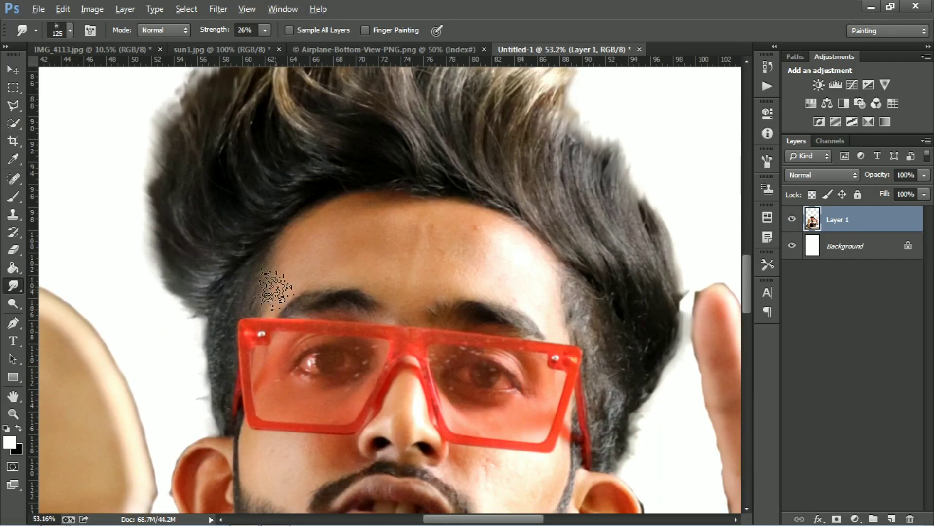
pyautogui.scroll(1, 188, 271)
# Smudge the raised hand's edges with a 40 px brush, then enlarge it to 60.
pyautogui.rightClick(333, 213)
pyautogui.doubleClick(470, 360)
pyautogui.moveTo(487, 292); pyautogui.dragTo(396, 212)
pyautogui.scroll(-3, 322, 233)
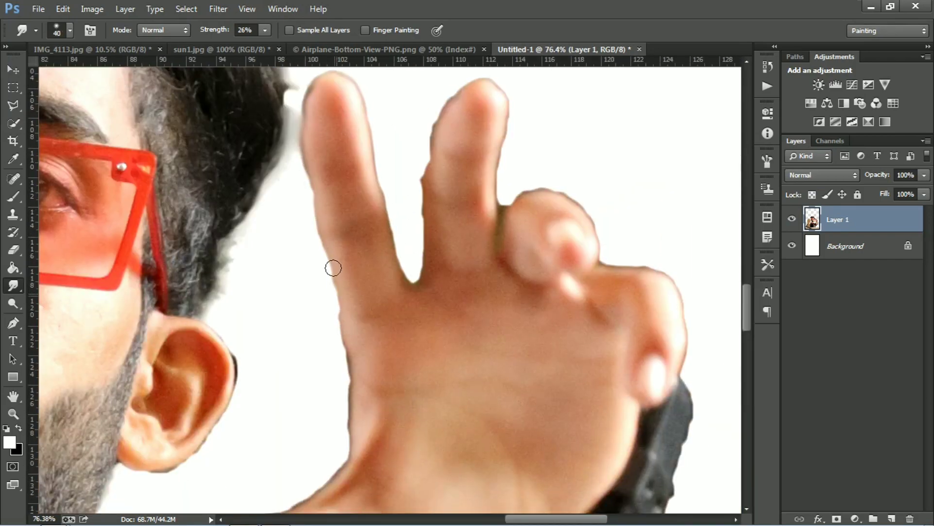
pyautogui.scroll(2, 430, 132)
pyautogui.hscroll(2, 430, 133)
pyautogui.hscroll(2, 373, 183)
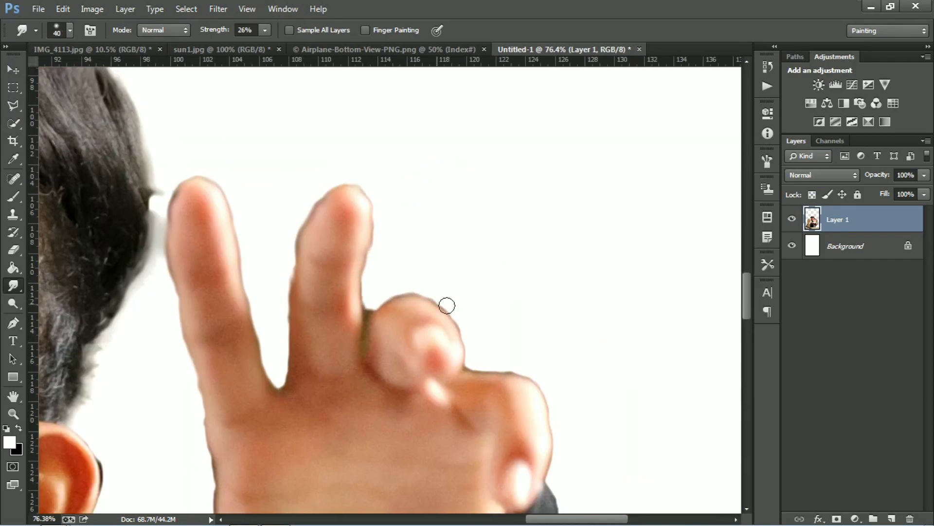
pyautogui.scroll(-3, 409, 266)
pyautogui.hscroll(3, 409, 265)
pyautogui.scroll(-3, 410, 266)
pyautogui.scroll(-3, 410, 223)
pyautogui.hscroll(2, 409, 223)
pyautogui.scroll(-2, 376, 286)
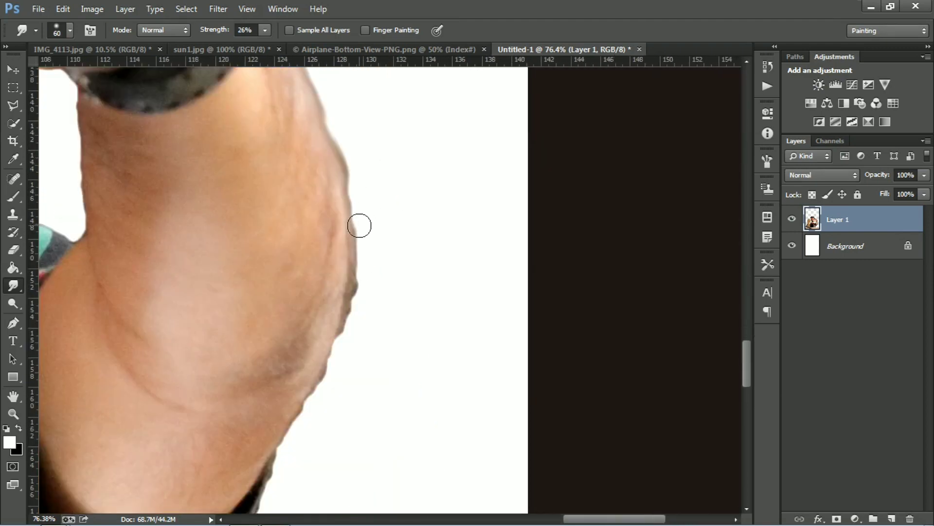
pyautogui.press(']')
pyautogui.press(']')
# Add a layer mask to Layer 1 and paint on it with a black brush.
pyautogui.click(836, 518)
pyautogui.press('b')
pyautogui.press('x')
pyautogui.scroll(3, 311, 133)
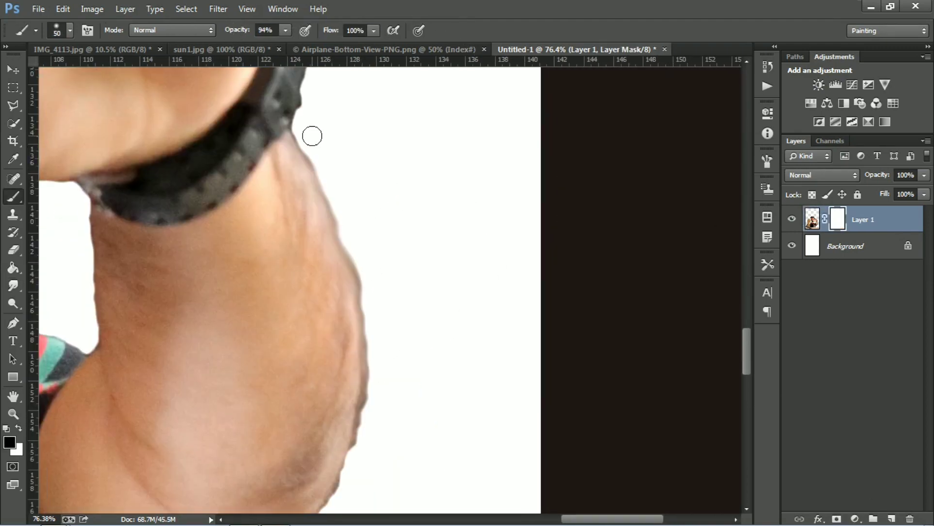
pyautogui.scroll(-3, 329, 125)
pyautogui.scroll(-3, 370, 191)
pyautogui.scroll(-3, 363, 137)
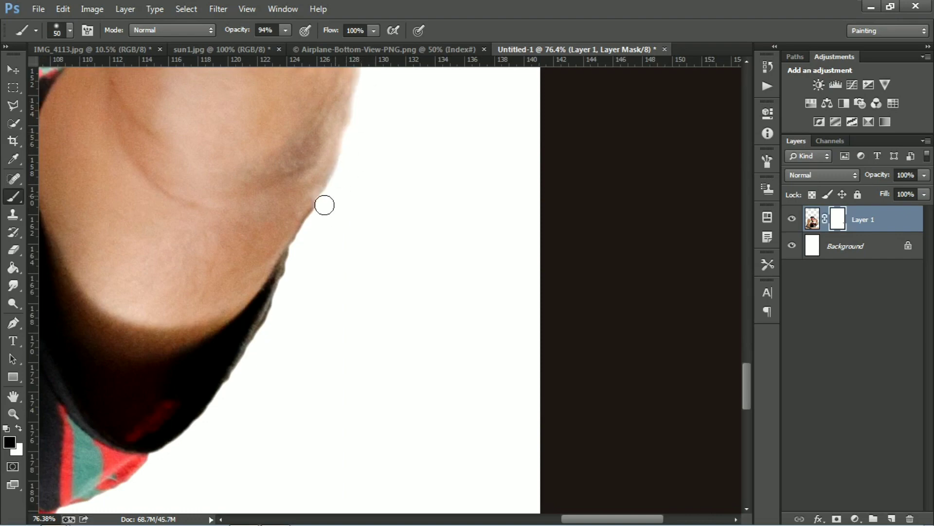
pyautogui.hscroll(-3, 390, 170)
pyautogui.scroll(-5, 391, 170)
pyautogui.scroll(-2, 455, 274)
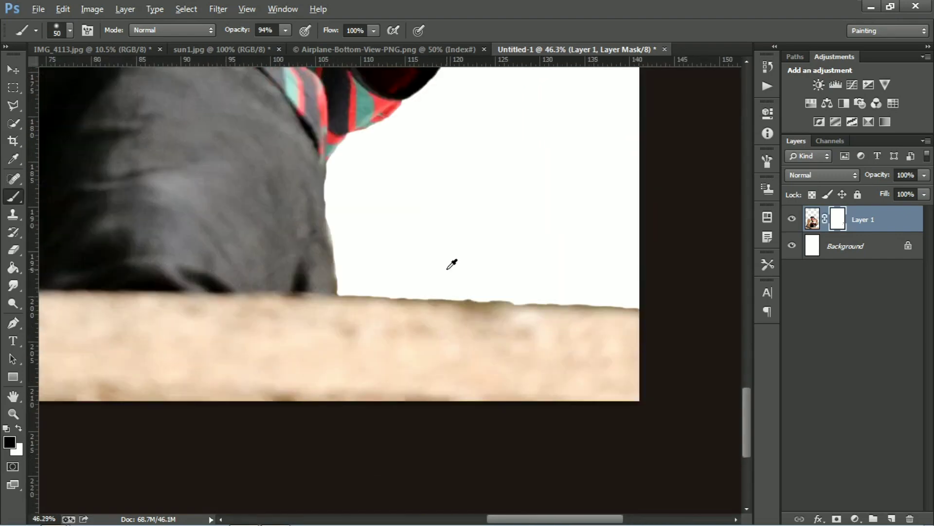
pyautogui.scroll(-2, 451, 266)
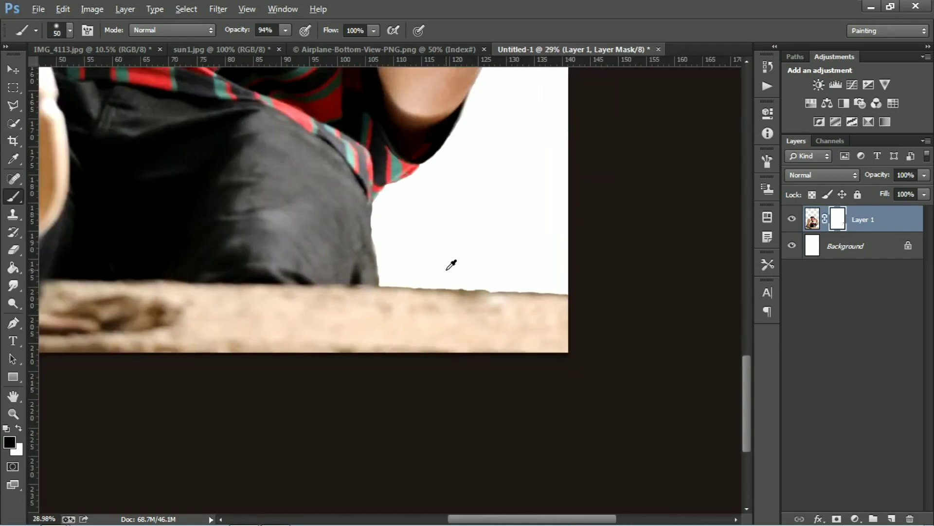
# Merge a new empty layer with the masked Layer 1 into a single Layer 2.
pyautogui.click(893, 518)
pyautogui.keyDown('ctrl'); pyautogui.click(861, 253); pyautogui.keyUp('ctrl')
pyautogui.rightClick(864, 252)
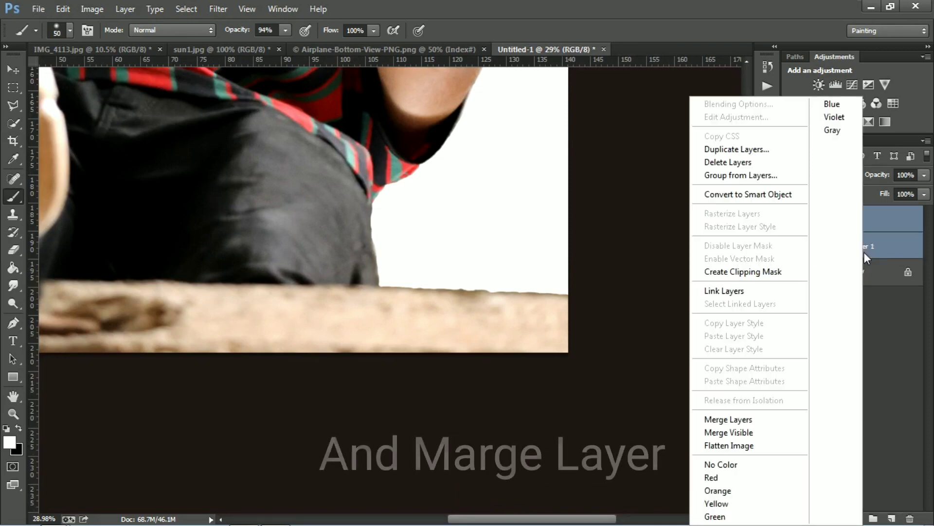
pyautogui.click(773, 417)
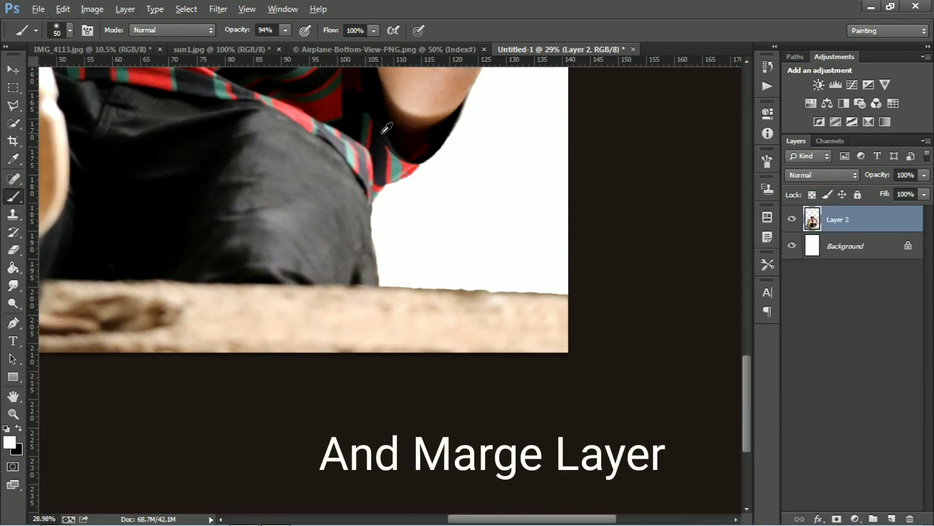
# Smudge the ledge's top edge and fit the whole image in the window.
pyautogui.scroll(3, 387, 128)
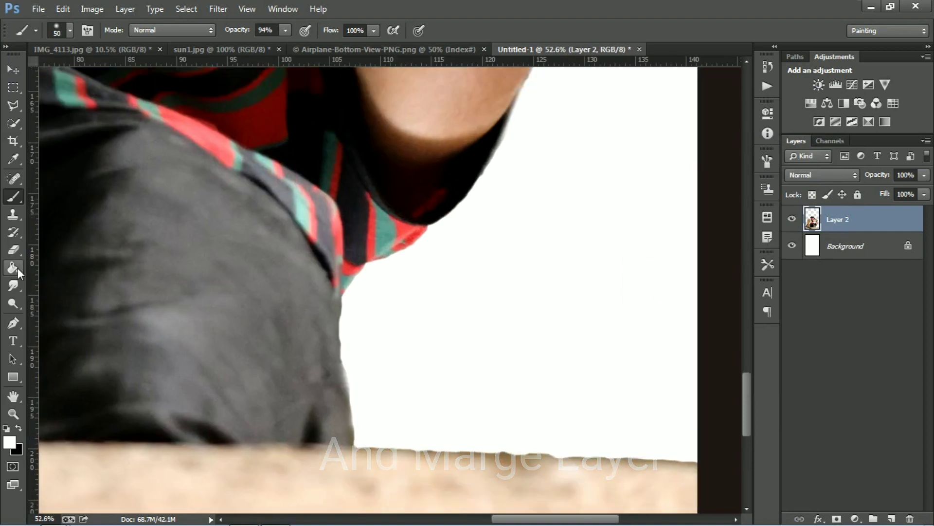
pyautogui.click(13, 286)
pyautogui.scroll(-3, 259, 219)
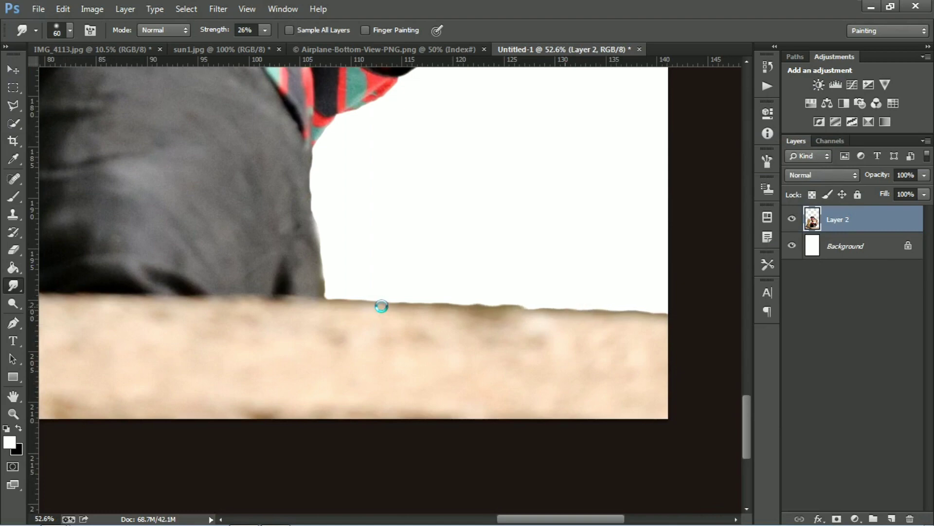
pyautogui.hotkey('ctrl', '0')
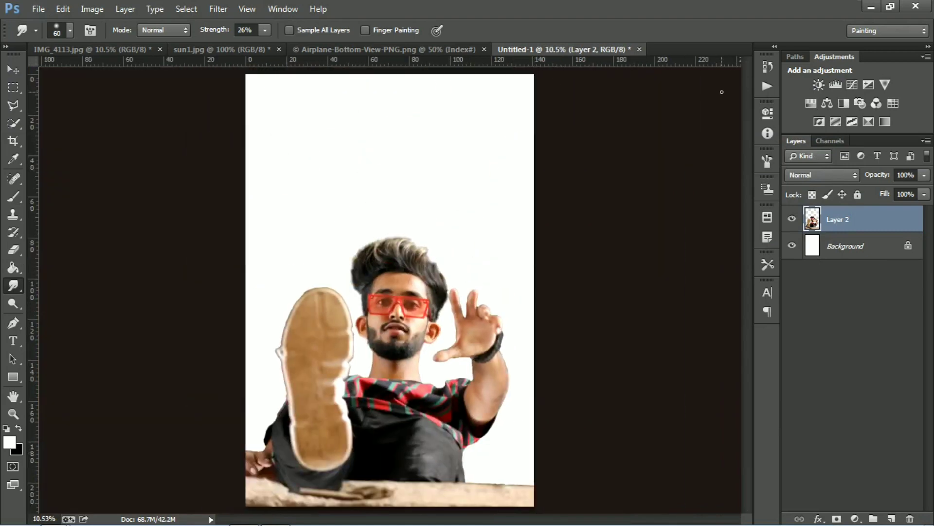
# Select the whole sun1.jpg sky and drag it into the man's document.
pyautogui.click(238, 51)
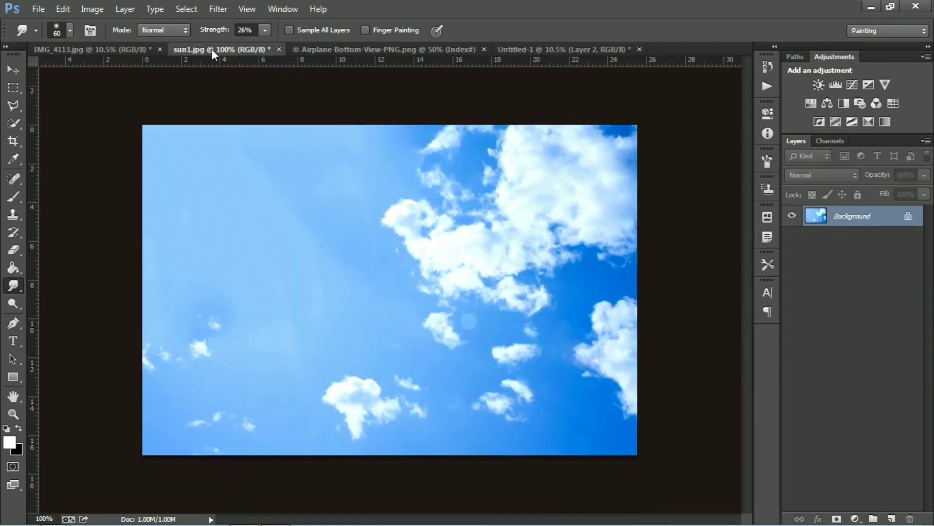
pyautogui.click(18, 72)
pyautogui.click(16, 86)
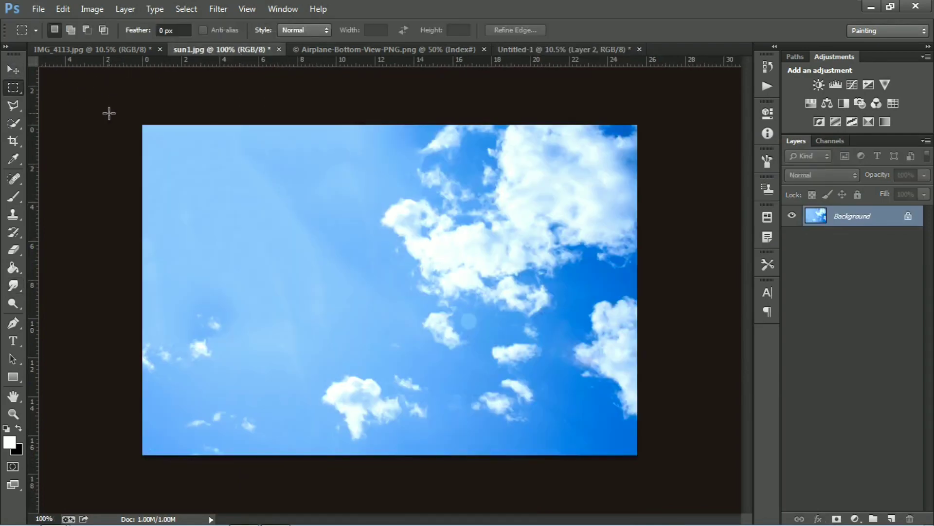
pyautogui.moveTo(254, 222); pyautogui.dragTo(667, 476)
pyautogui.click(14, 70)
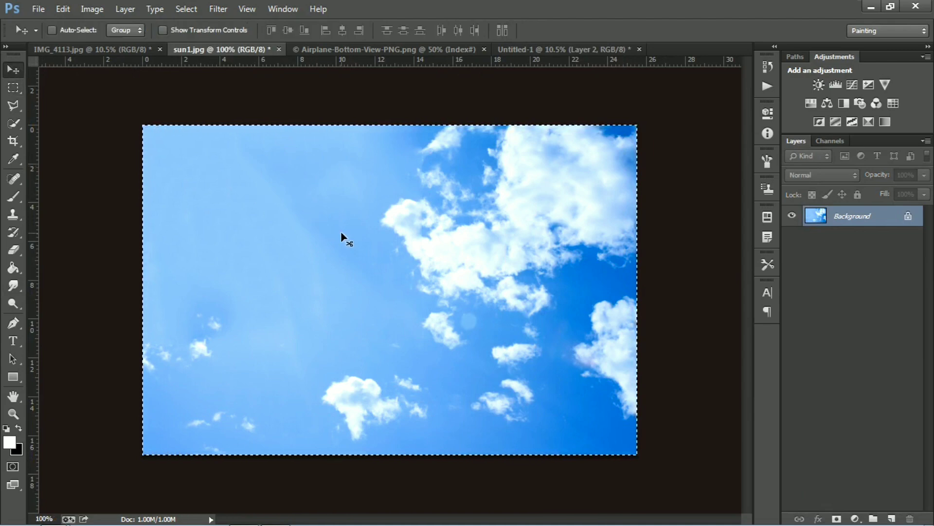
pyautogui.moveTo(343, 213)
pyautogui.mouseDown()
pyautogui.moveTo(238, 120)
pyautogui.moveTo(421, 184)
pyautogui.moveTo(382, 185)
pyautogui.mouseUp()
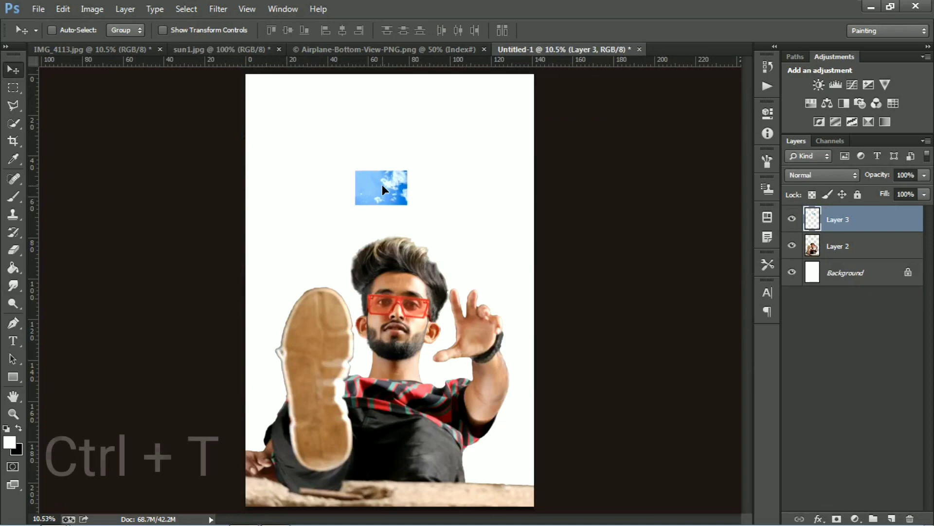
# Rotate and scale the sky to cover the canvas, then move it below Layer 2.
pyautogui.hotkey('ctrl', 't')
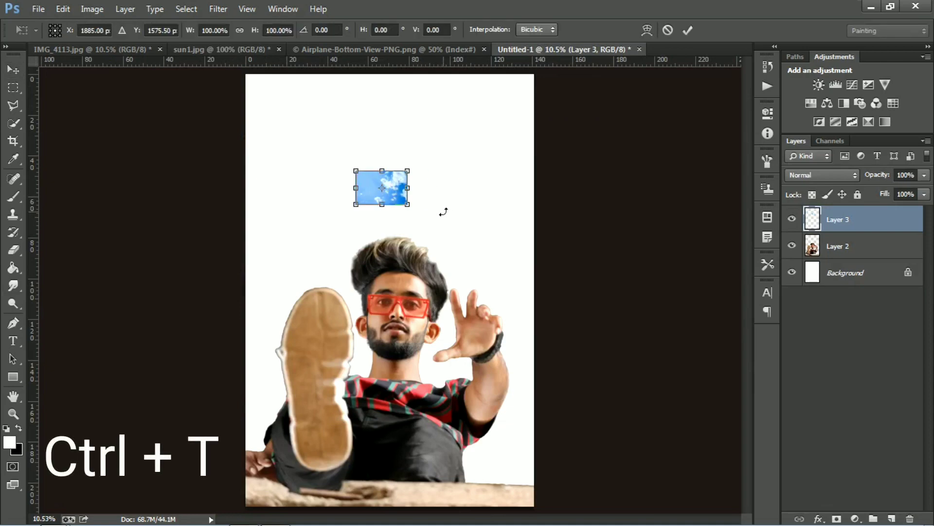
pyautogui.moveTo(442, 209); pyautogui.dragTo(408, 117)
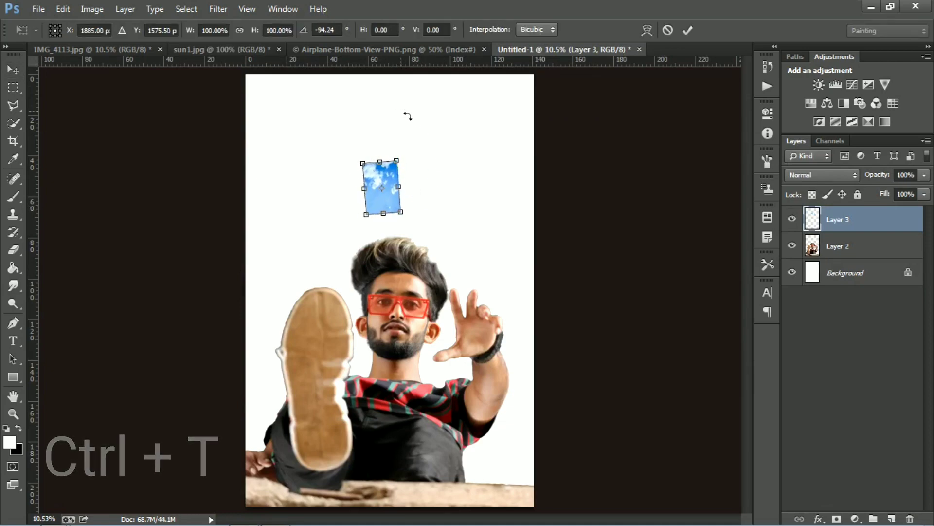
pyautogui.moveTo(364, 213); pyautogui.dragTo(195, 521)
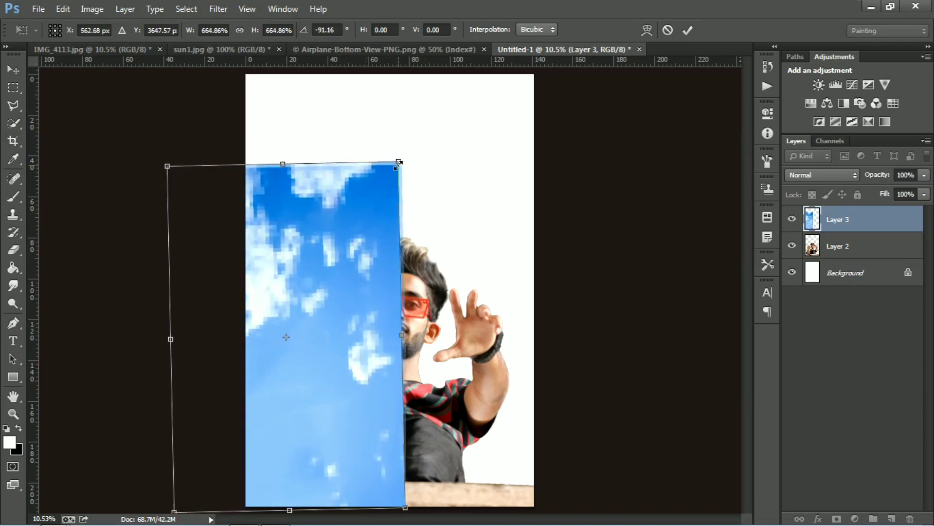
pyautogui.moveTo(399, 162); pyautogui.dragTo(559, 78)
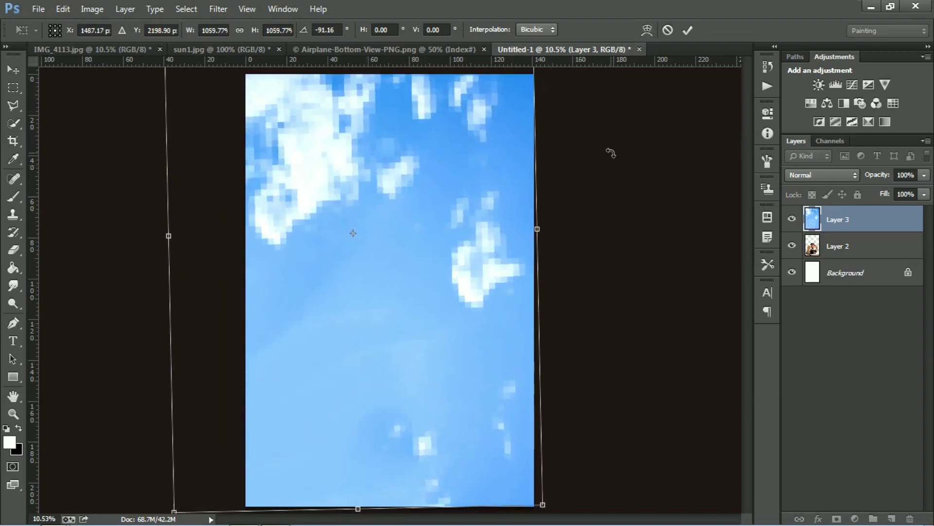
pyautogui.moveTo(611, 153); pyautogui.dragTo(609, 153)
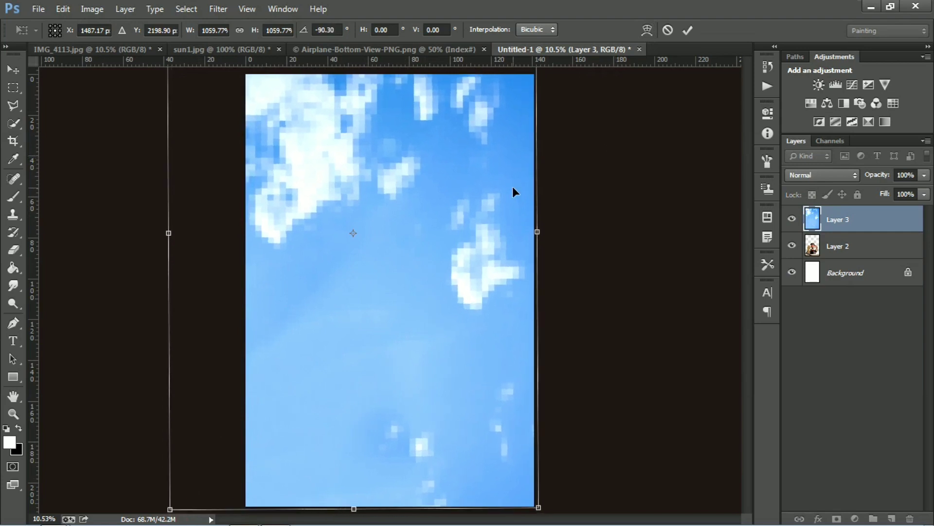
pyautogui.moveTo(514, 192); pyautogui.dragTo(571, 187)
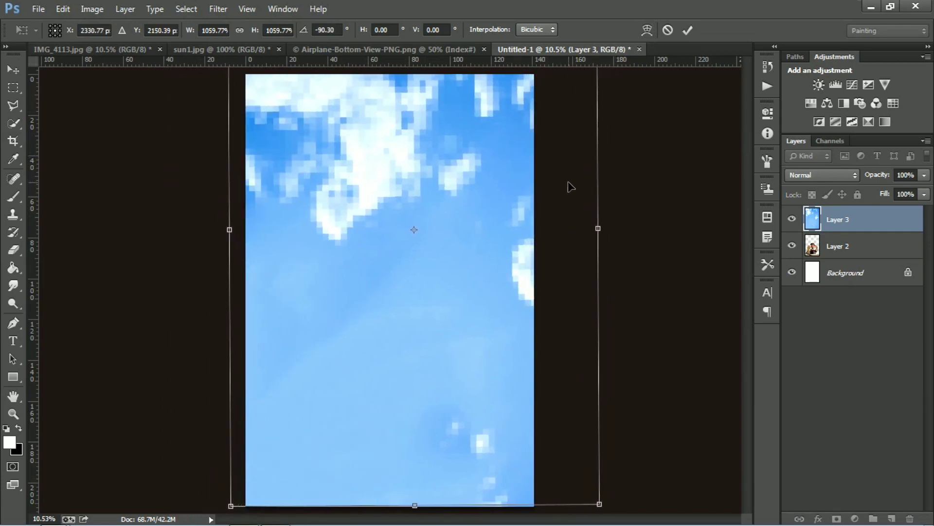
pyautogui.press('Return')
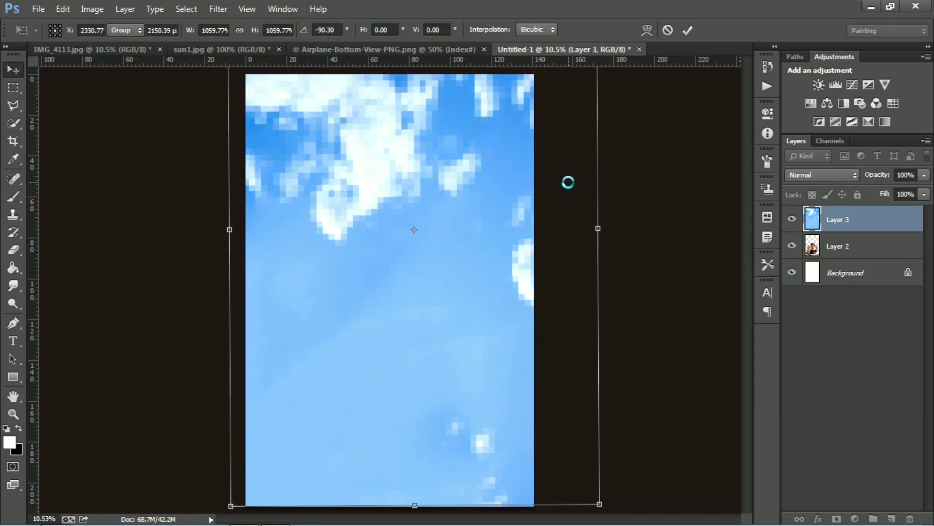
pyautogui.moveTo(852, 218); pyautogui.dragTo(865, 252)
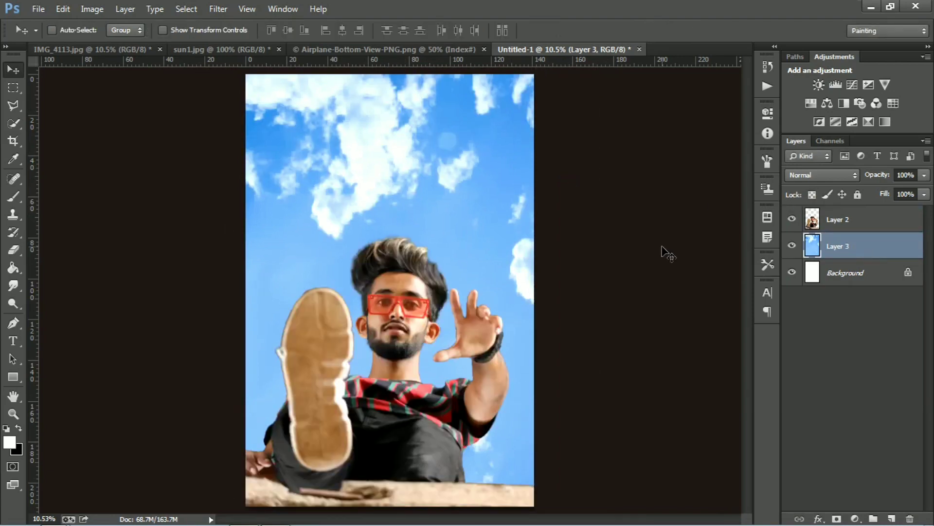
# Apply Auto Tone, Auto Contrast and Auto Color to the man's Layer 2.
pyautogui.click(852, 220)
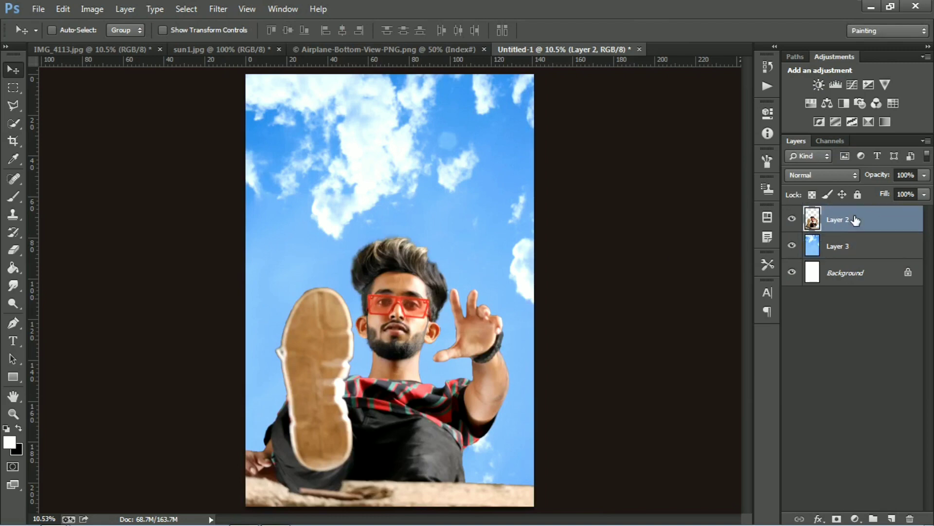
pyautogui.click(98, 8)
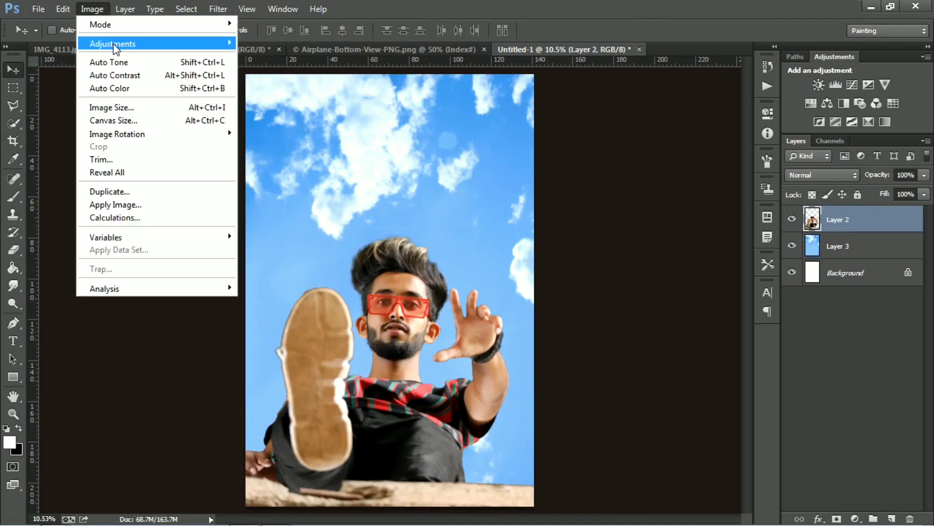
pyautogui.click(151, 65)
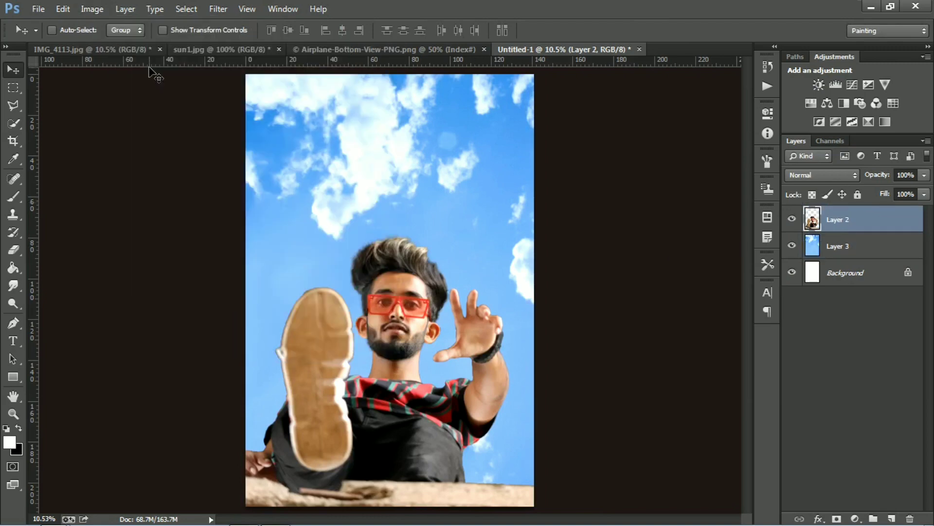
pyautogui.click(98, 8)
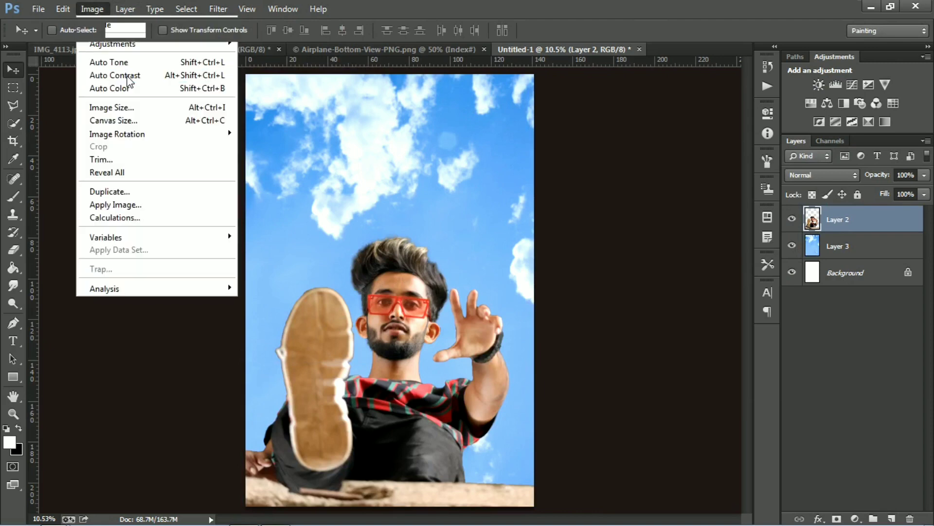
pyautogui.click(127, 77)
pyautogui.click(92, 8)
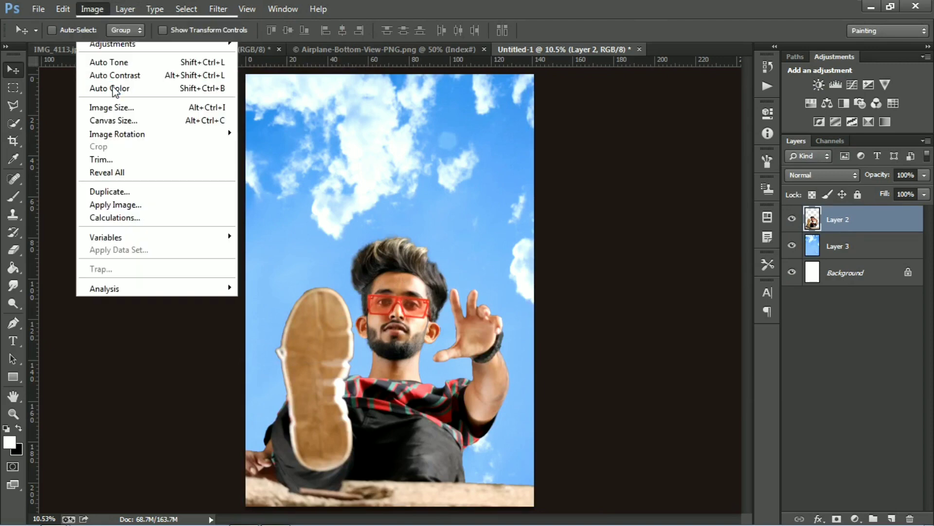
pyautogui.click(115, 85)
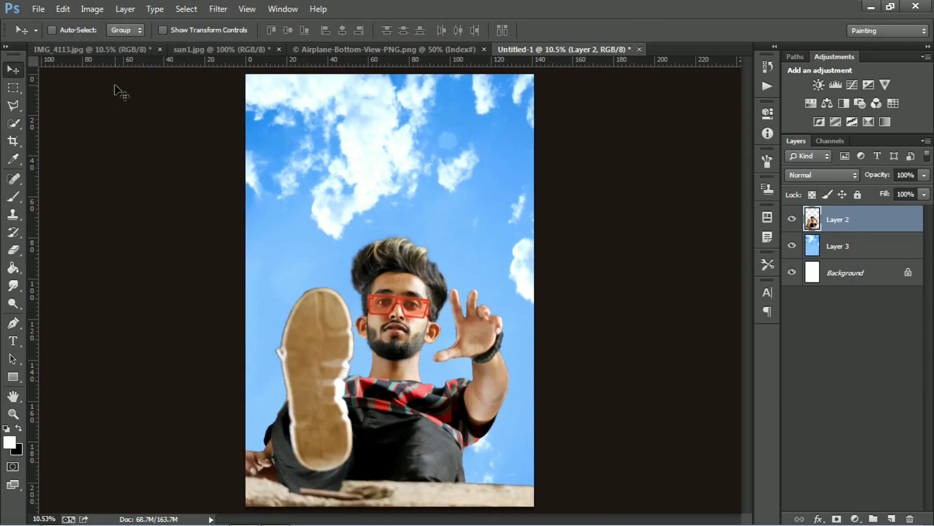
# Blur the Layer 3 sky with a 27.8 px Gaussian Blur.
pyautogui.click(862, 243)
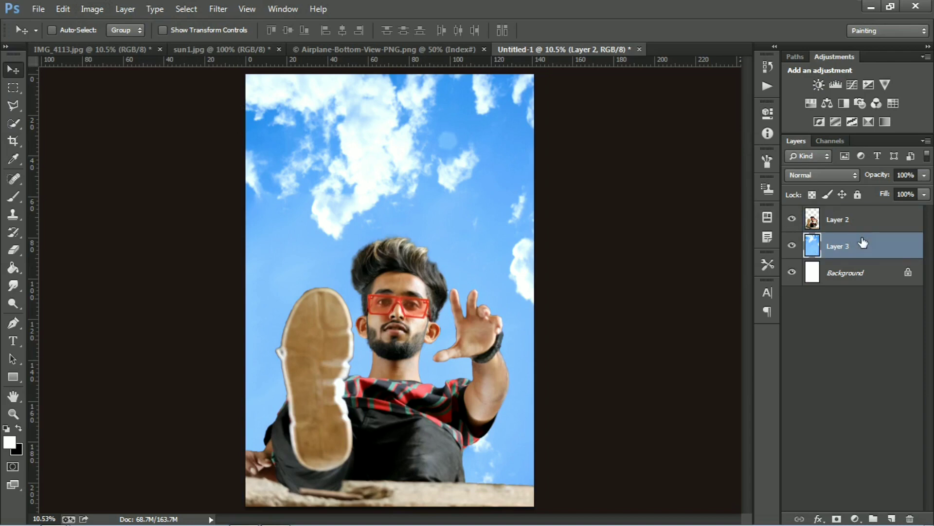
pyautogui.click(217, 9)
pyautogui.moveTo(300, 173)
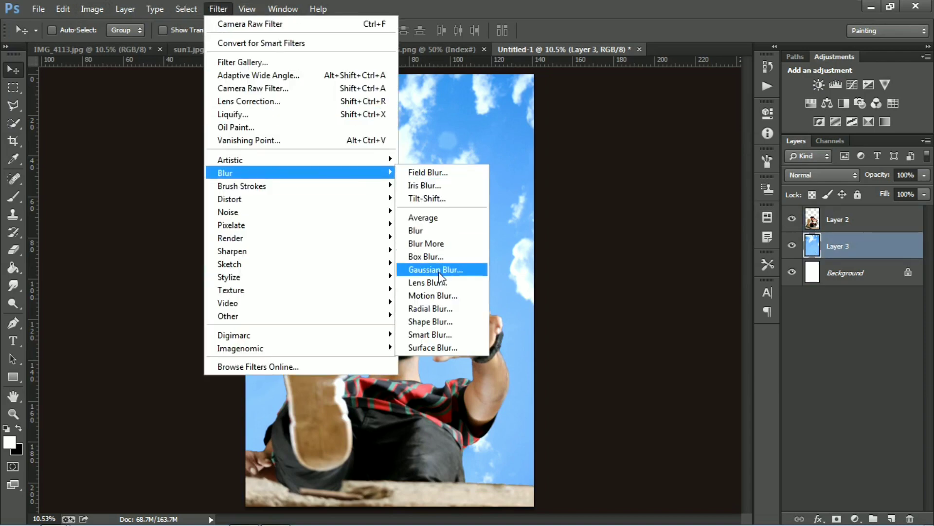
pyautogui.click(436, 270)
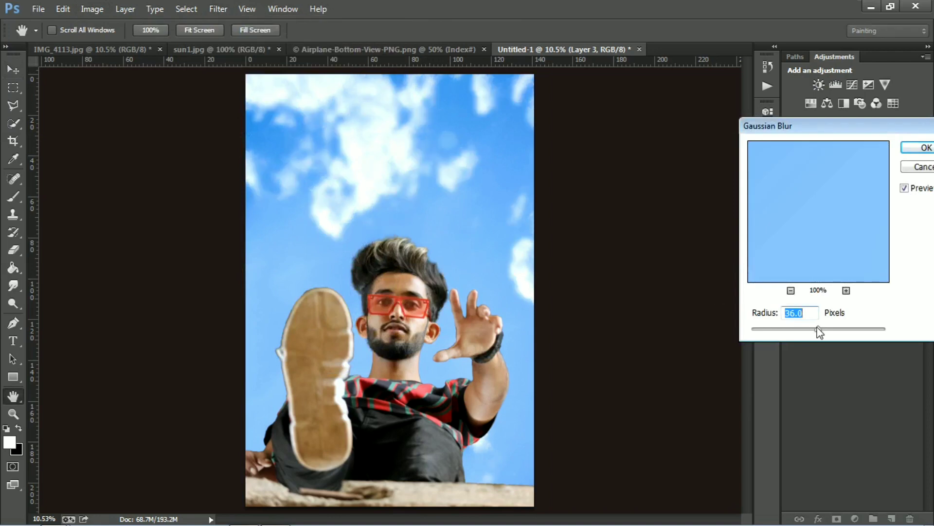
pyautogui.click(799, 330)
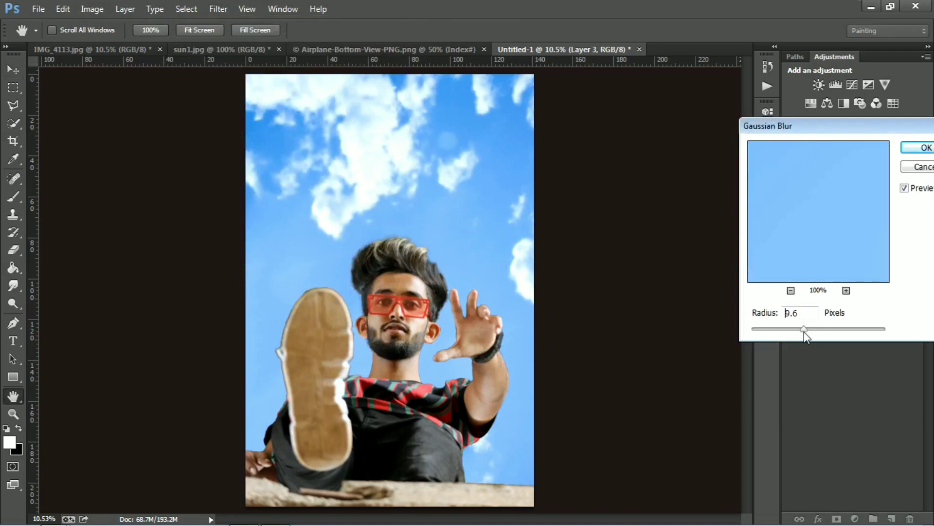
pyautogui.moveTo(803, 331); pyautogui.dragTo(816, 331)
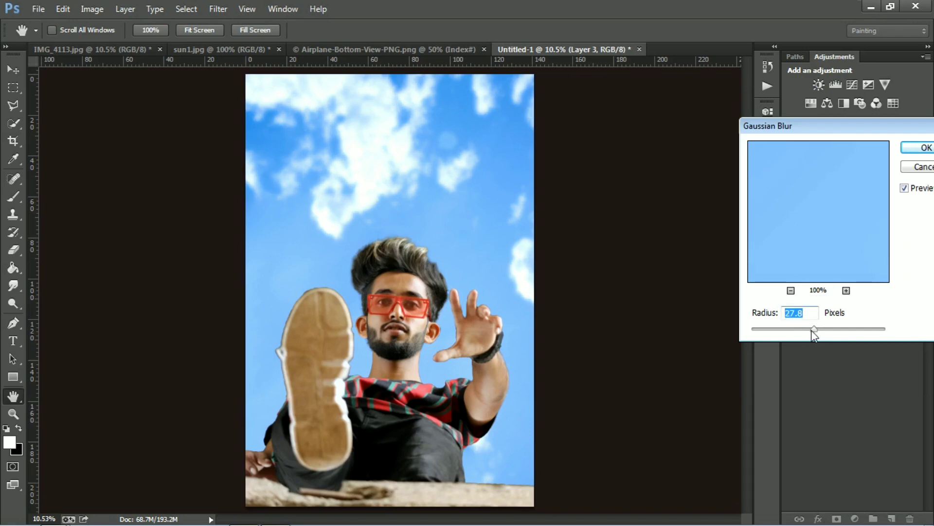
pyautogui.click(918, 148)
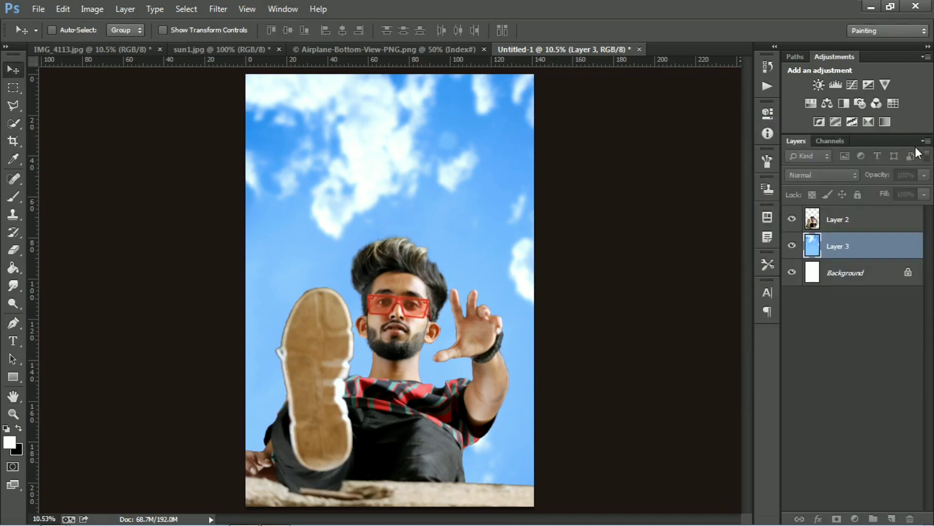
# Marquee-select the airplane in its document and move it into Untitled-1.
pyautogui.click(373, 51)
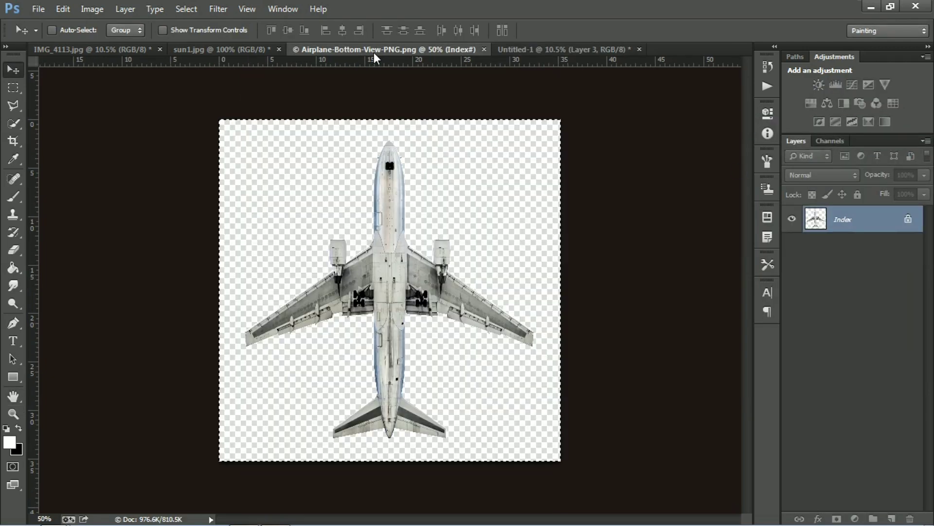
pyautogui.moveTo(280, 228); pyautogui.dragTo(386, 265)
pyautogui.click(13, 88)
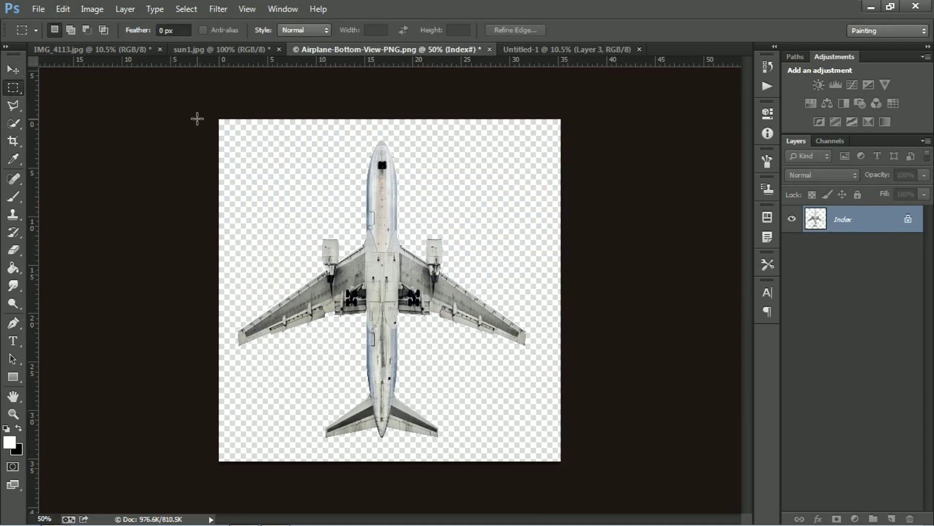
pyautogui.moveTo(197, 118); pyautogui.dragTo(593, 484)
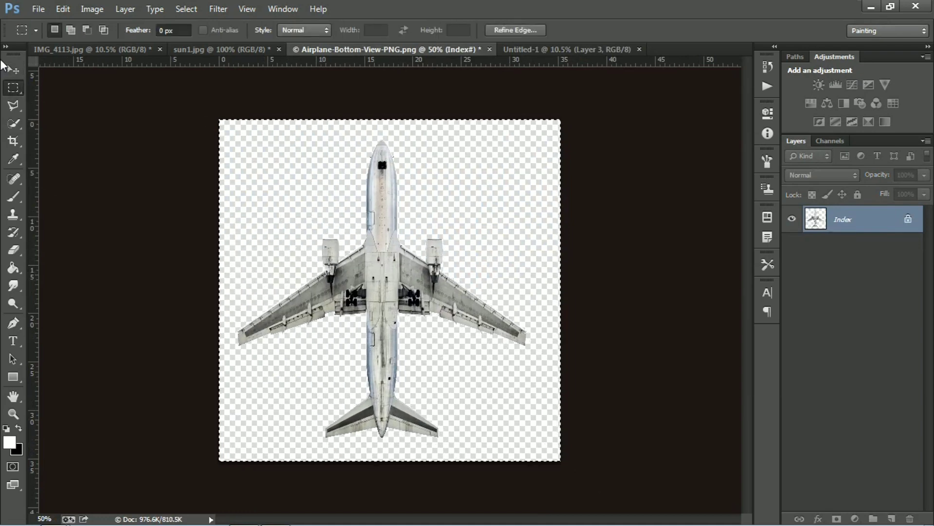
pyautogui.click(13, 70)
pyautogui.moveTo(402, 276)
pyautogui.mouseDown()
pyautogui.moveTo(544, 66)
pyautogui.moveTo(398, 217)
pyautogui.moveTo(396, 186)
pyautogui.mouseUp()
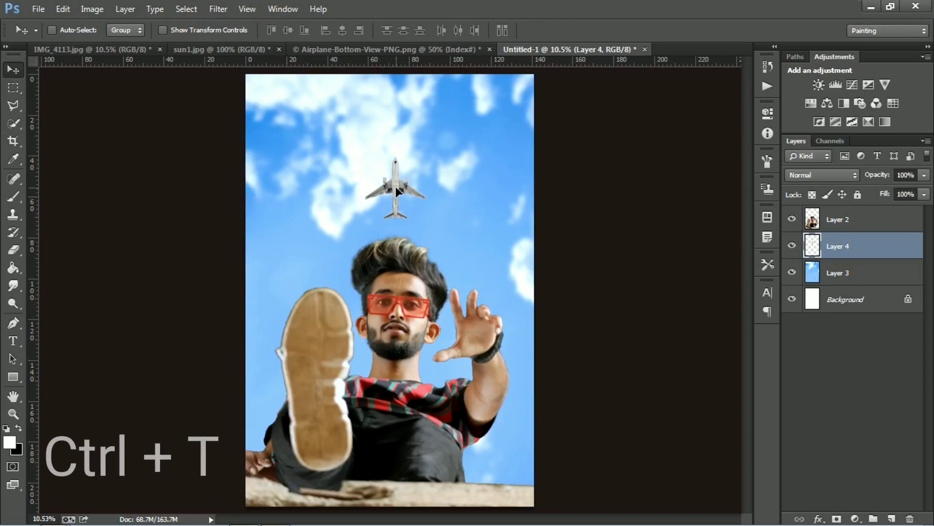
# Enlarge the airplane about five times and centre it just above the man's head.
pyautogui.hotkey('ctrl', 't')
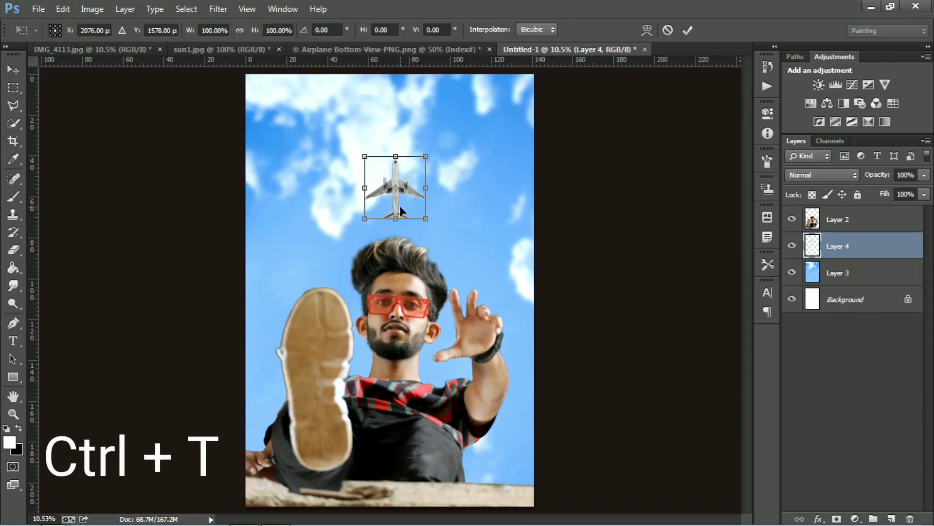
pyautogui.moveTo(423, 221); pyautogui.dragTo(700, 514)
pyautogui.moveTo(601, 408)
pyautogui.mouseDown()
pyautogui.moveTo(440, 304)
pyautogui.moveTo(480, 333)
pyautogui.mouseUp()
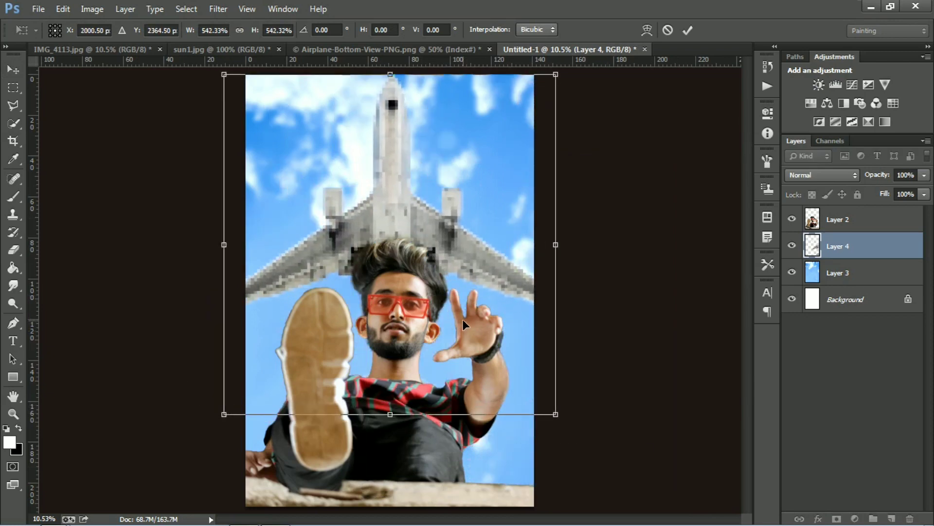
pyautogui.moveTo(556, 414)
pyautogui.mouseDown()
pyautogui.moveTo(575, 434)
pyautogui.moveTo(539, 383)
pyautogui.mouseUp()
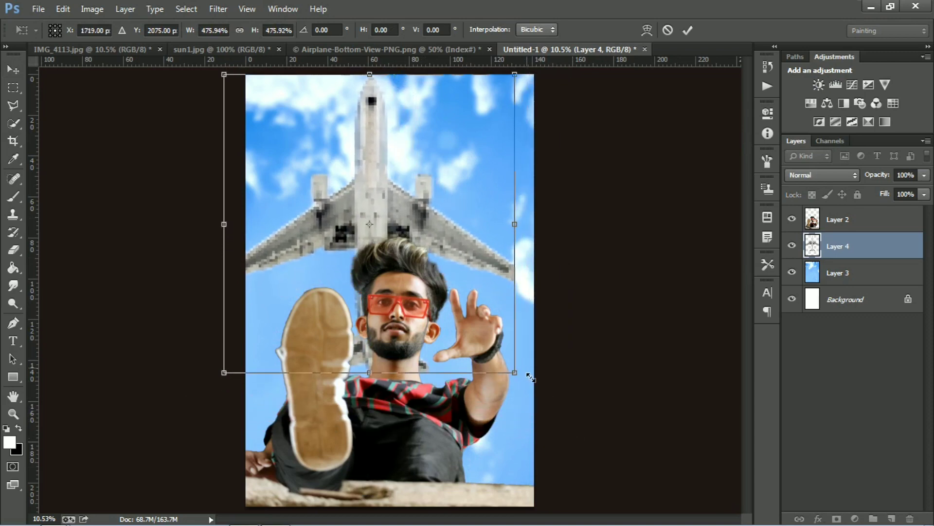
pyautogui.moveTo(451, 323); pyautogui.dragTo(463, 329)
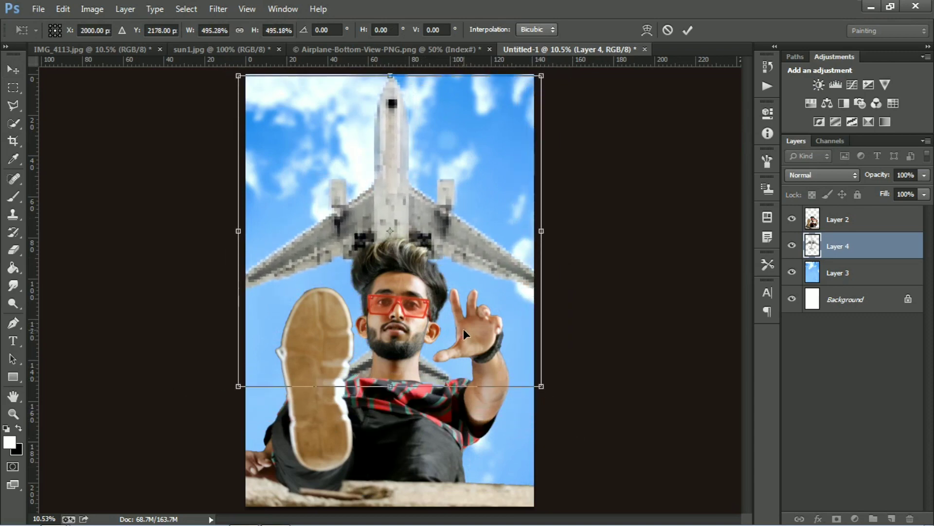
pyautogui.press('Return')
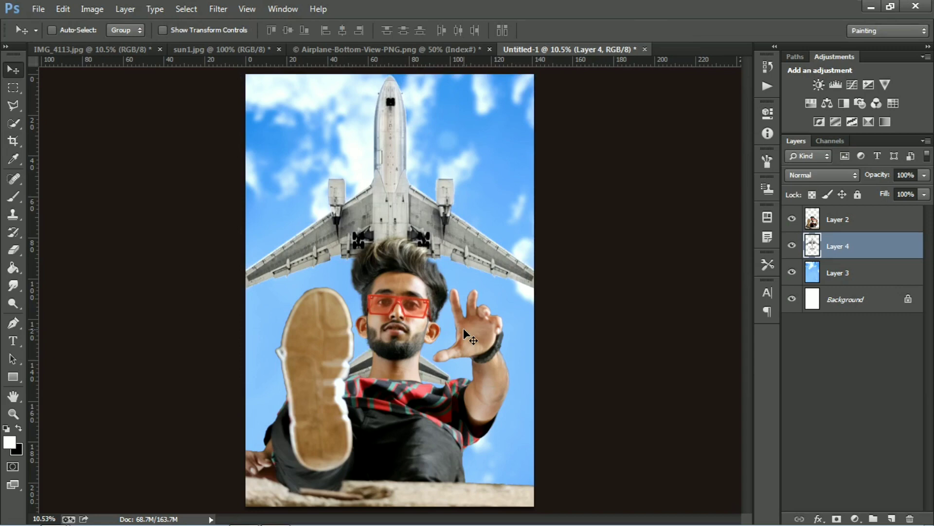
pyautogui.moveTo(392, 215); pyautogui.dragTo(393, 209)
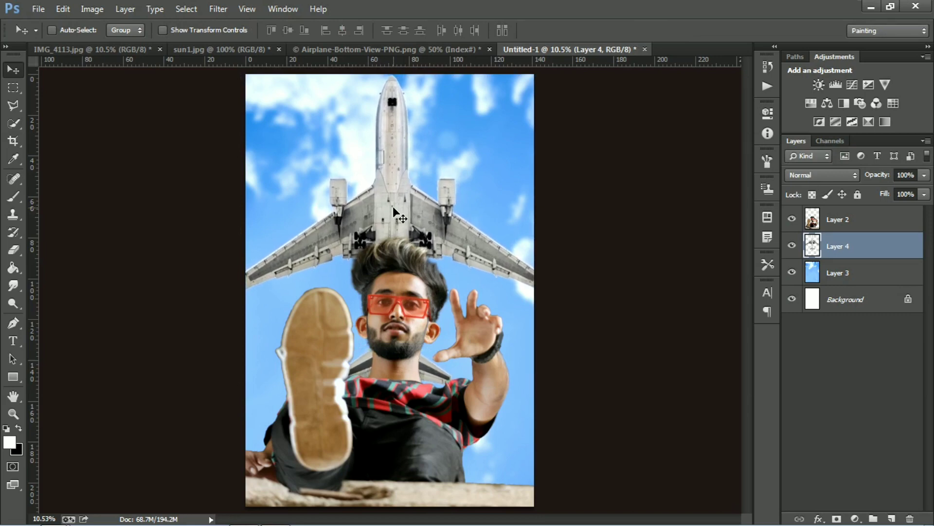
pyautogui.click(218, 9)
# Soften the airplane on Layer 4 with a 7.2-pixel Gaussian Blur.
pyautogui.moveTo(225, 174)
pyautogui.click(445, 270)
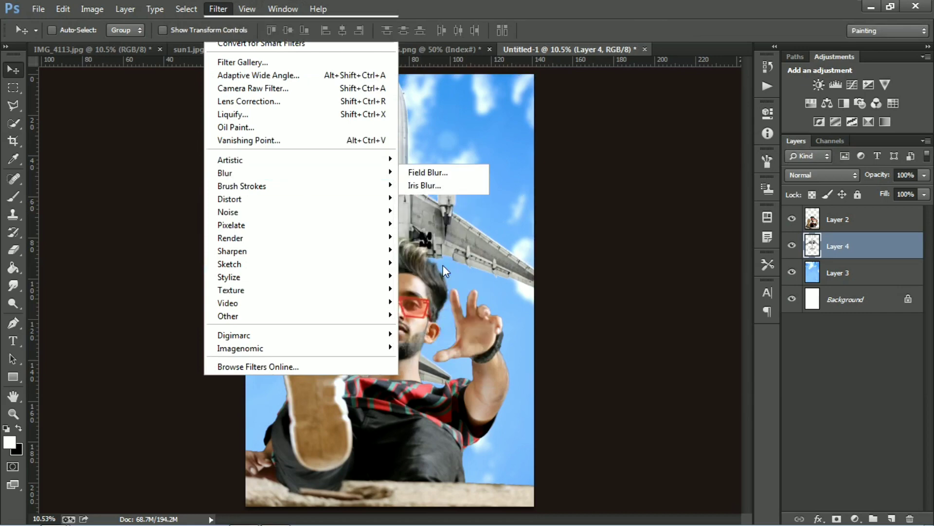
pyautogui.moveTo(804, 331)
pyautogui.mouseDown()
pyautogui.moveTo(774, 332)
pyautogui.moveTo(803, 330)
pyautogui.mouseUp()
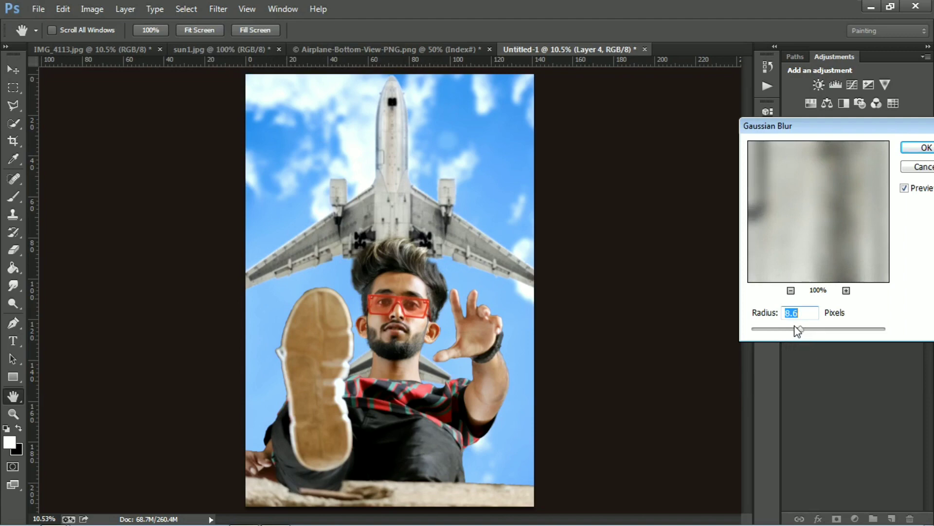
pyautogui.moveTo(786, 328); pyautogui.dragTo(795, 327)
pyautogui.click(918, 150)
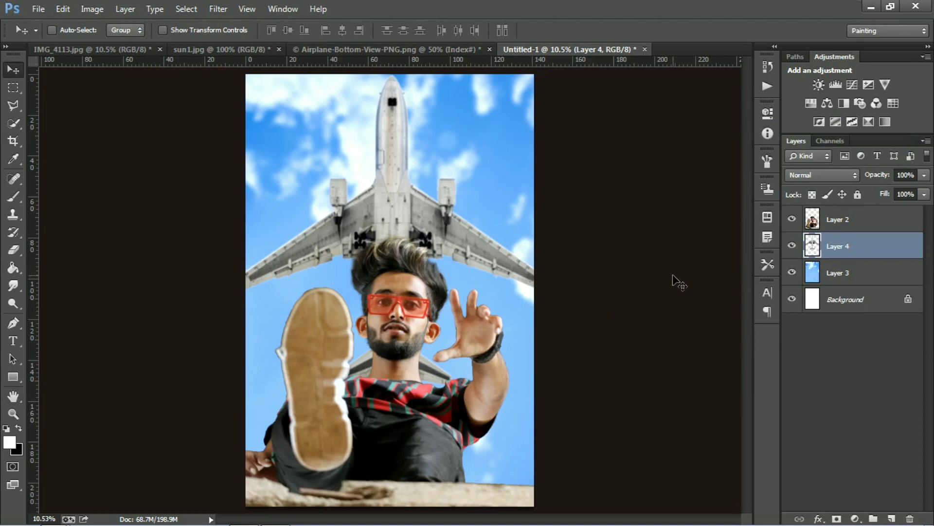
# Give the sky on Layer 3 a Hue/Saturation adjustment of Hue -8 and Saturation -8.
pyautogui.click(830, 218)
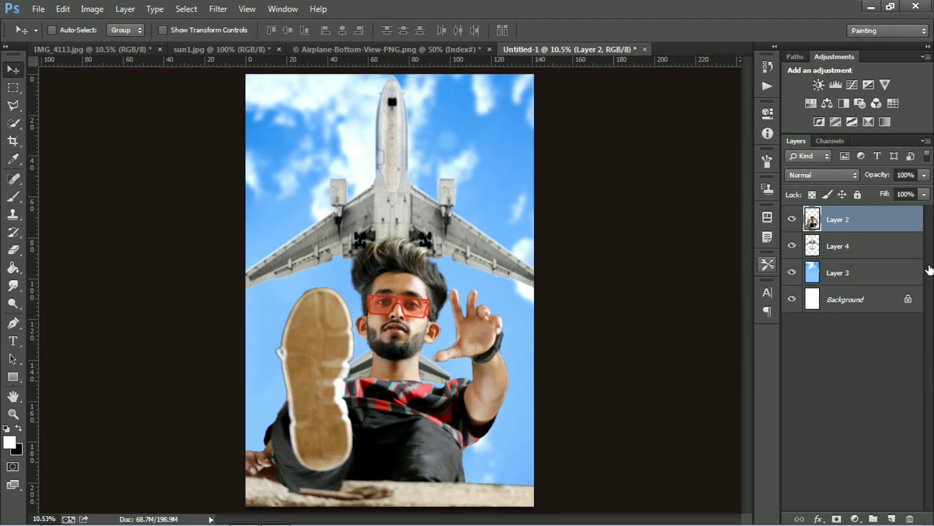
pyautogui.click(879, 271)
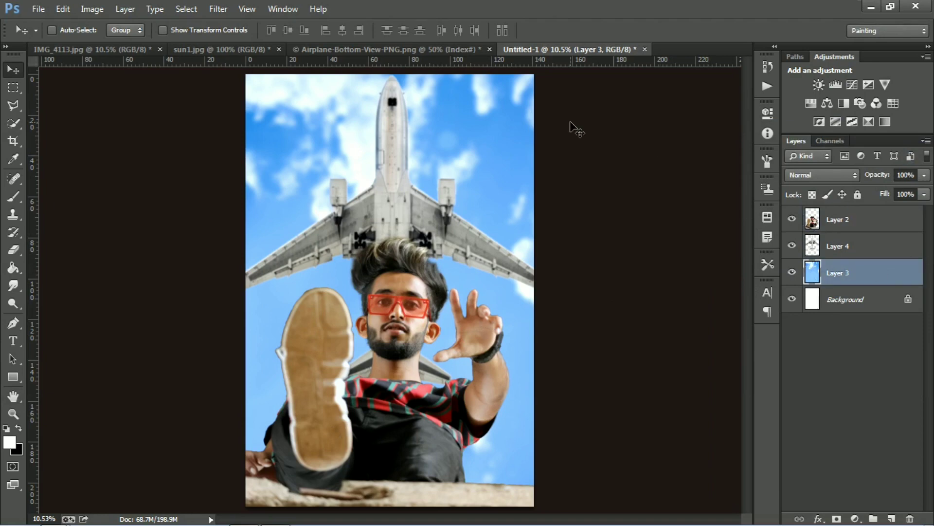
pyautogui.click(92, 8)
pyautogui.click(317, 58)
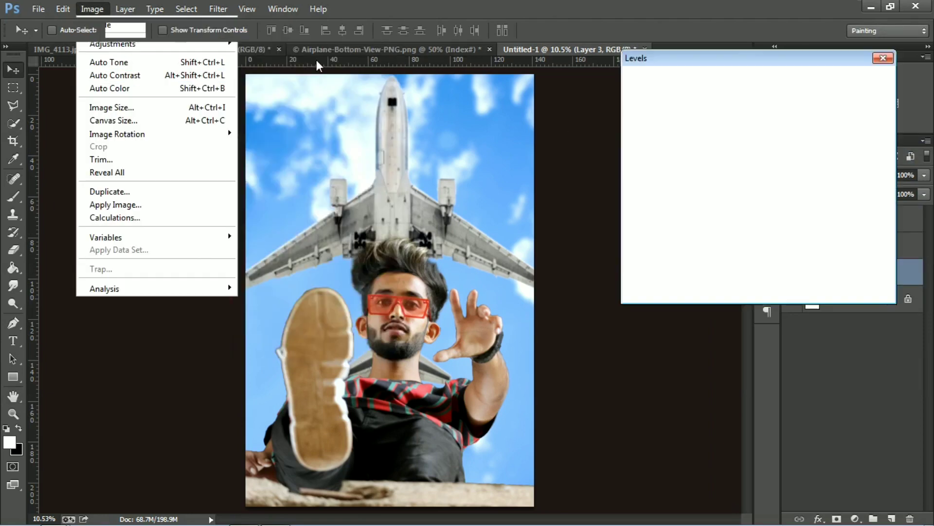
pyautogui.click(871, 99)
pyautogui.moveTo(113, 44)
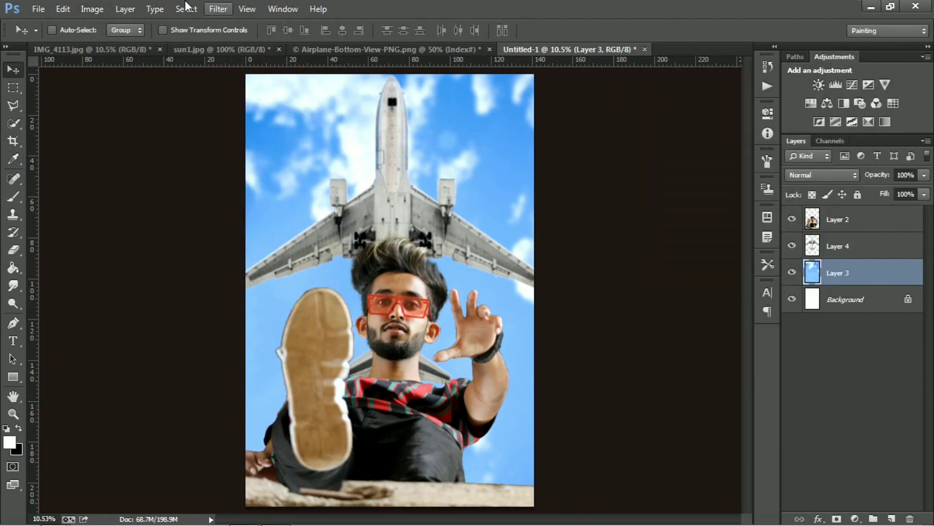
pyautogui.click(92, 9)
pyautogui.click(298, 114)
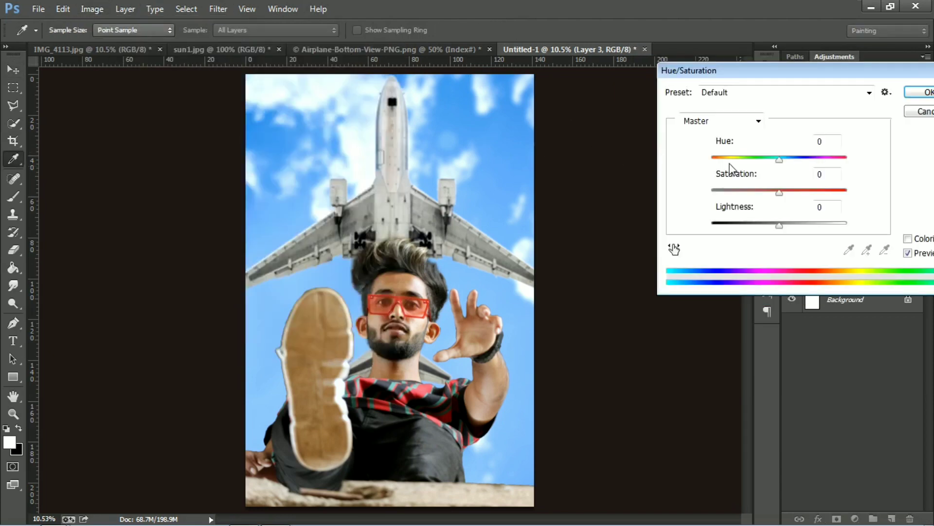
pyautogui.moveTo(781, 162)
pyautogui.mouseDown()
pyautogui.moveTo(734, 163)
pyautogui.moveTo(794, 164)
pyautogui.moveTo(767, 162)
pyautogui.moveTo(762, 194)
pyautogui.moveTo(750, 193)
pyautogui.moveTo(774, 193)
pyautogui.mouseUp()
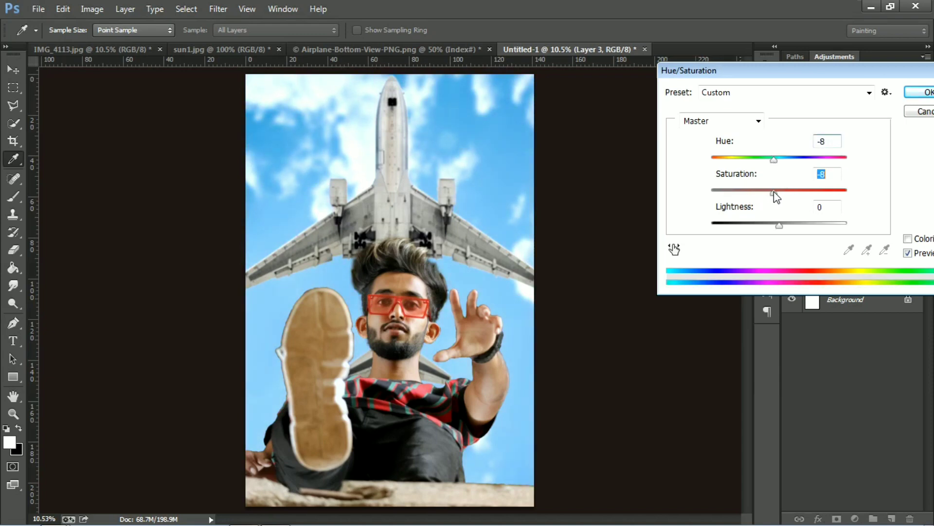
pyautogui.click(920, 92)
pyautogui.press('v')
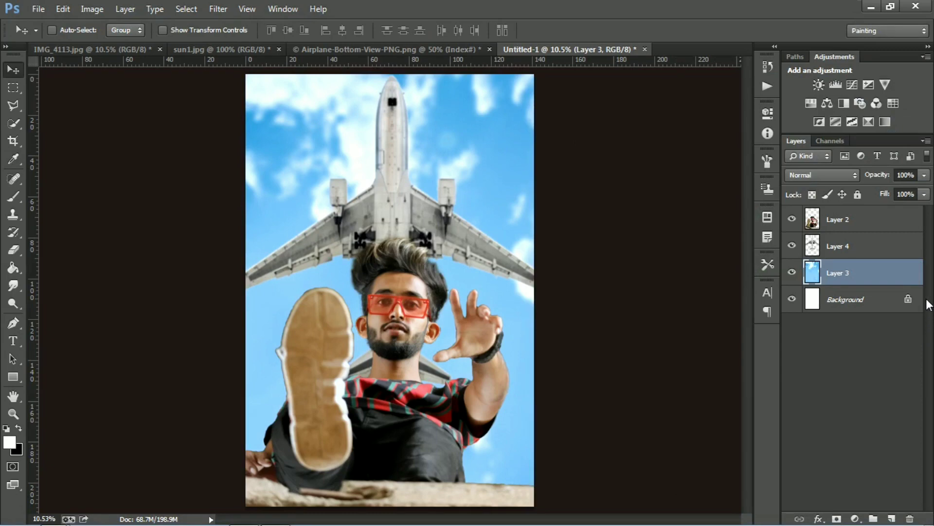
pyautogui.click(876, 243)
pyautogui.hotkey('ctrl', 't')
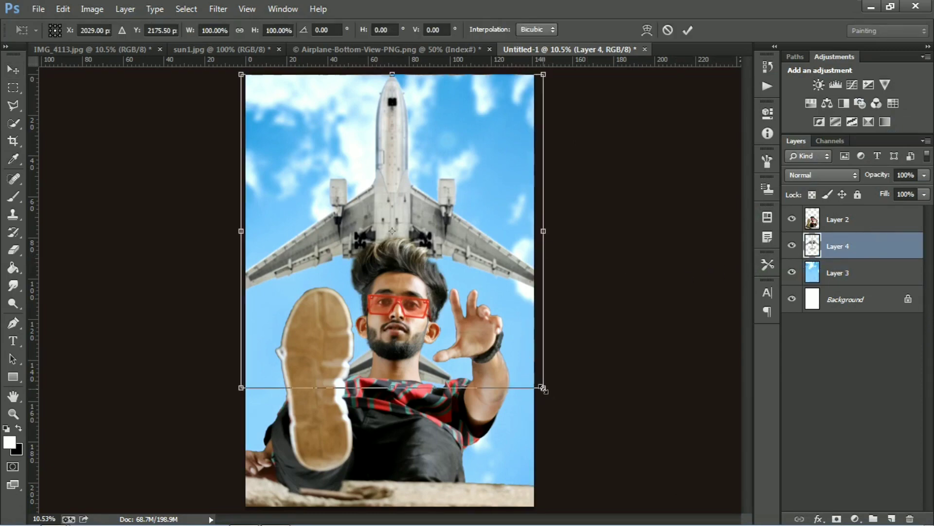
pyautogui.moveTo(543, 387); pyautogui.dragTo(584, 429)
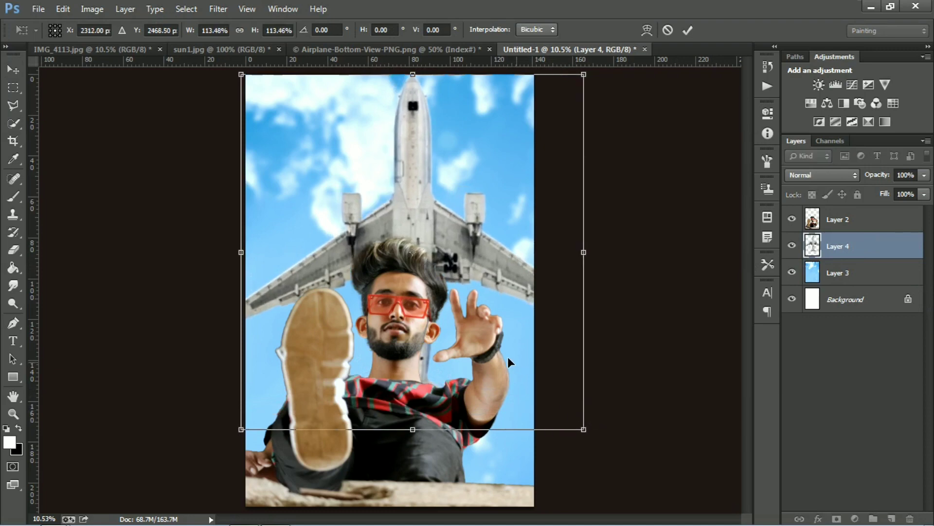
pyautogui.moveTo(508, 357)
pyautogui.mouseDown()
pyautogui.moveTo(498, 353)
pyautogui.moveTo(497, 322)
pyautogui.moveTo(499, 358)
pyautogui.mouseUp()
pyautogui.press('Return')
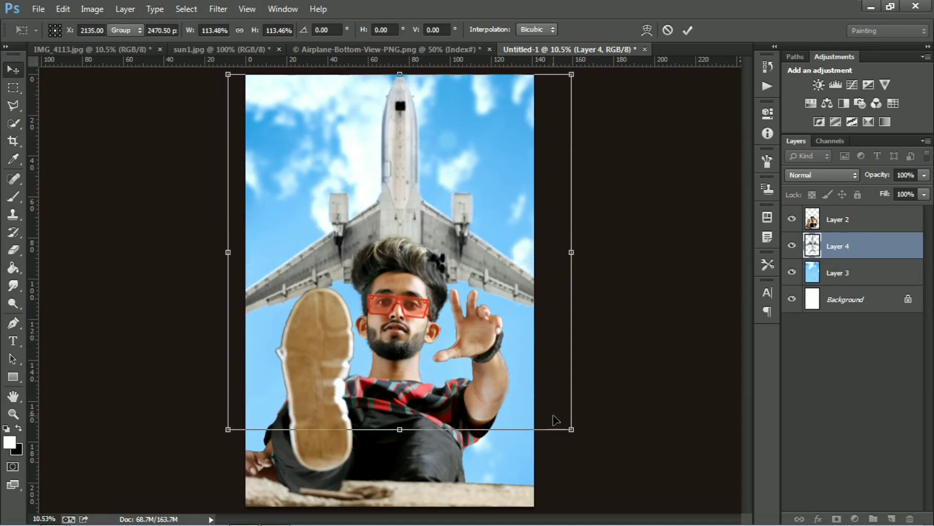
pyautogui.click(859, 228)
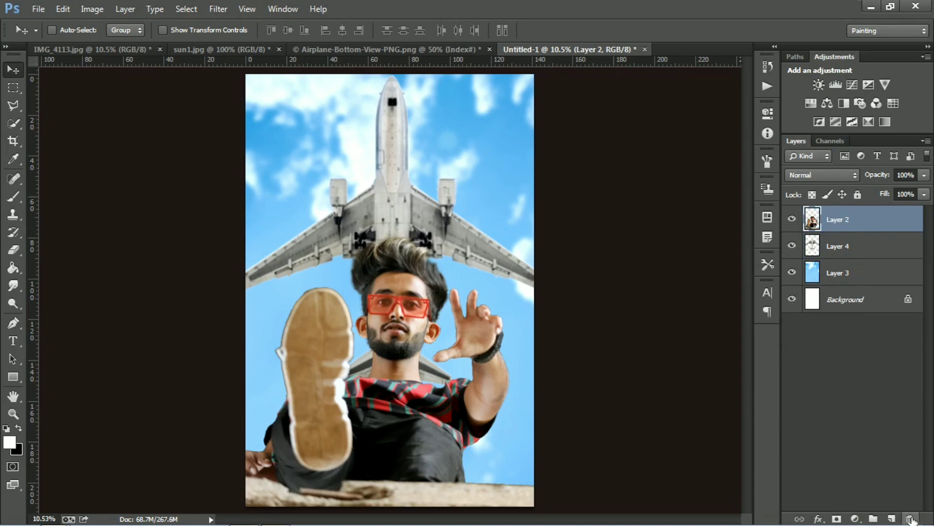
# Apply a Gaussian Blur of about 48 pixels to the Layer 3 sky, then reselect the man's layer.
pyautogui.click(863, 281)
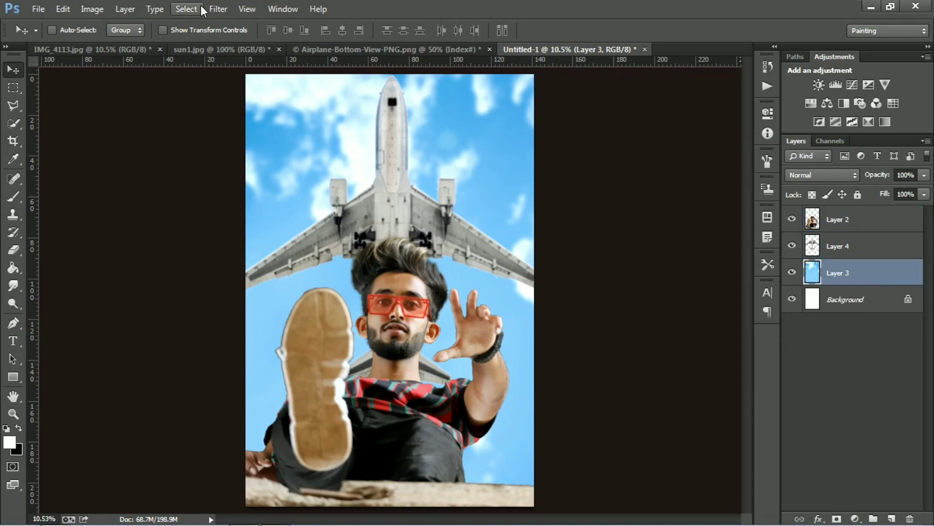
pyautogui.click(218, 8)
pyautogui.moveTo(277, 173)
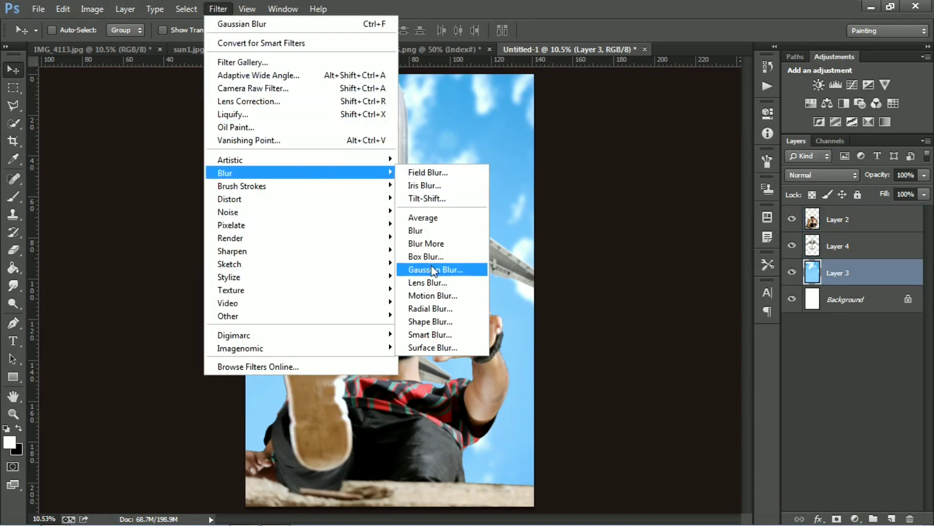
pyautogui.click(431, 268)
pyautogui.click(811, 330)
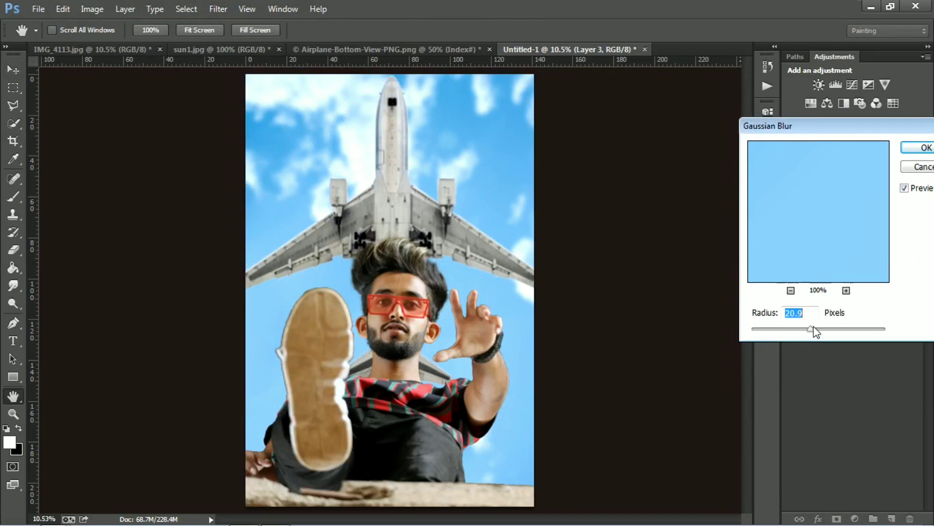
pyautogui.moveTo(814, 329); pyautogui.dragTo(824, 329)
pyautogui.click(921, 150)
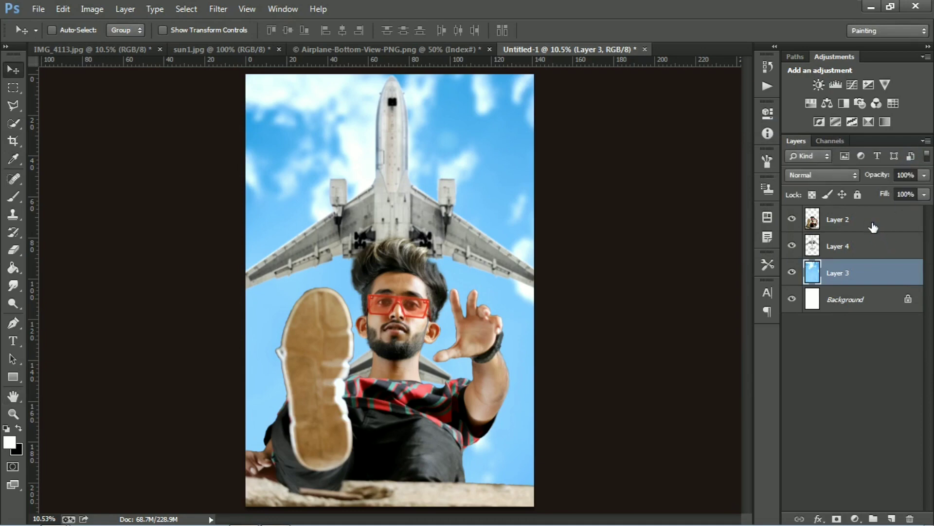
pyautogui.click(873, 226)
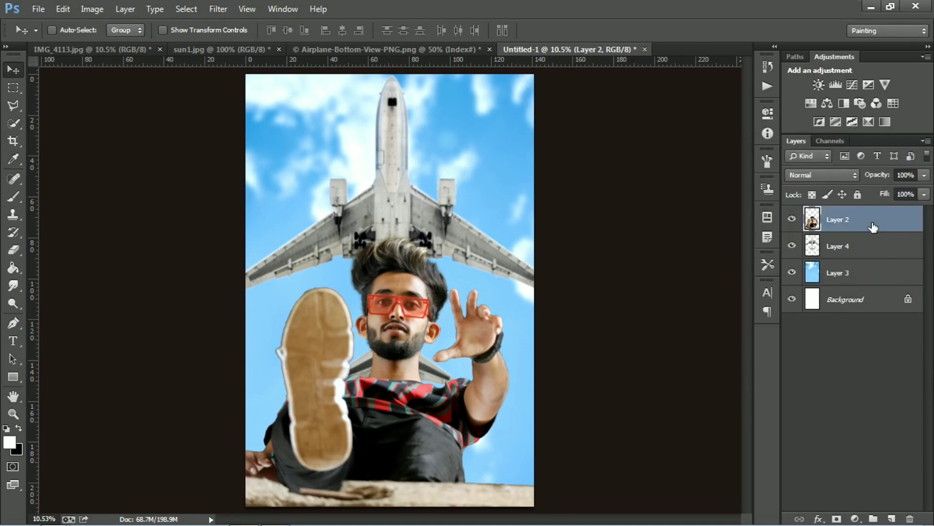
# Merge visible layers into Layer 5 and adjust Camera Raw clarity, whites, highlights, shadows and temperature.
pyautogui.hotkey('ctrl', 'alt', 'shift', 'e')
pyautogui.click(218, 9)
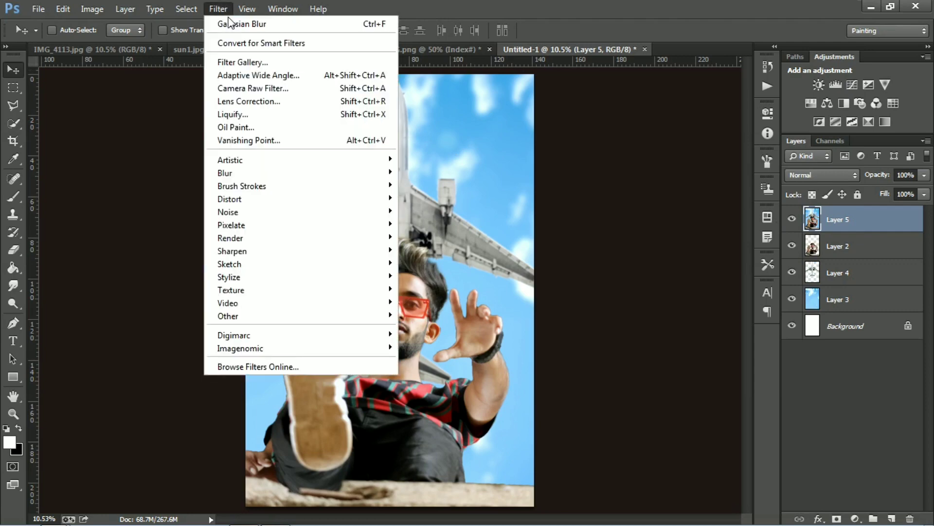
pyautogui.click(280, 90)
pyautogui.moveTo(802, 419); pyautogui.dragTo(783, 418)
pyautogui.moveTo(719, 386)
pyautogui.mouseDown()
pyautogui.moveTo(808, 386)
pyautogui.moveTo(796, 385)
pyautogui.mouseUp()
pyautogui.moveTo(722, 364); pyautogui.dragTo(668, 364)
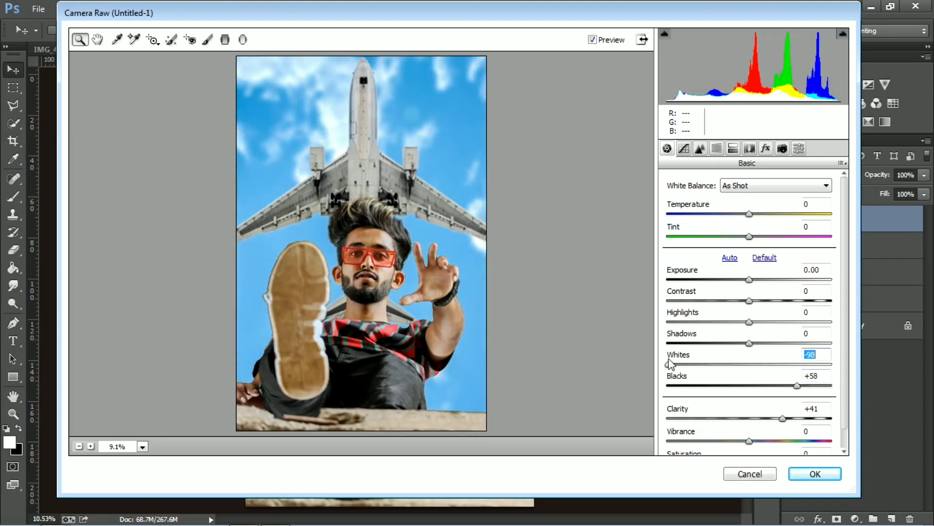
pyautogui.moveTo(700, 322)
pyautogui.mouseDown()
pyautogui.moveTo(656, 322)
pyautogui.moveTo(705, 322)
pyautogui.mouseUp()
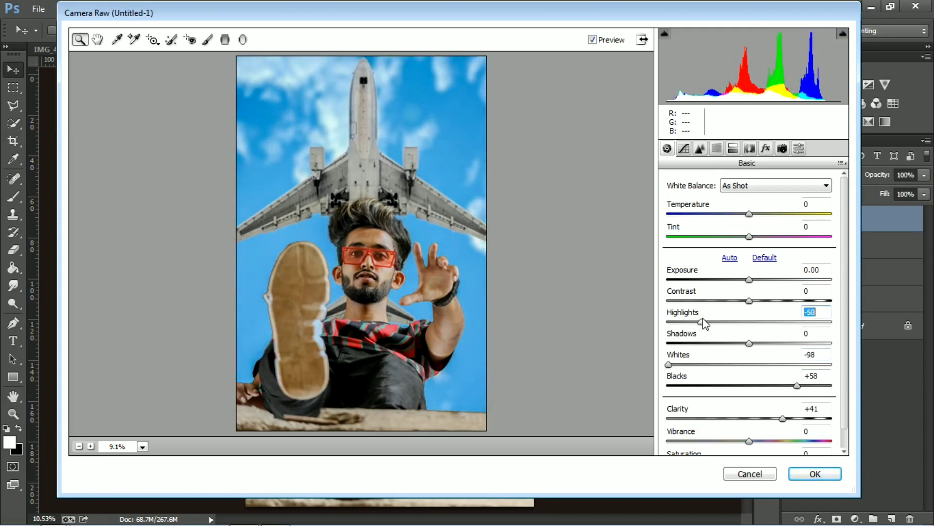
pyautogui.moveTo(749, 343); pyautogui.dragTo(784, 343)
pyautogui.moveTo(757, 217); pyautogui.dragTo(753, 215)
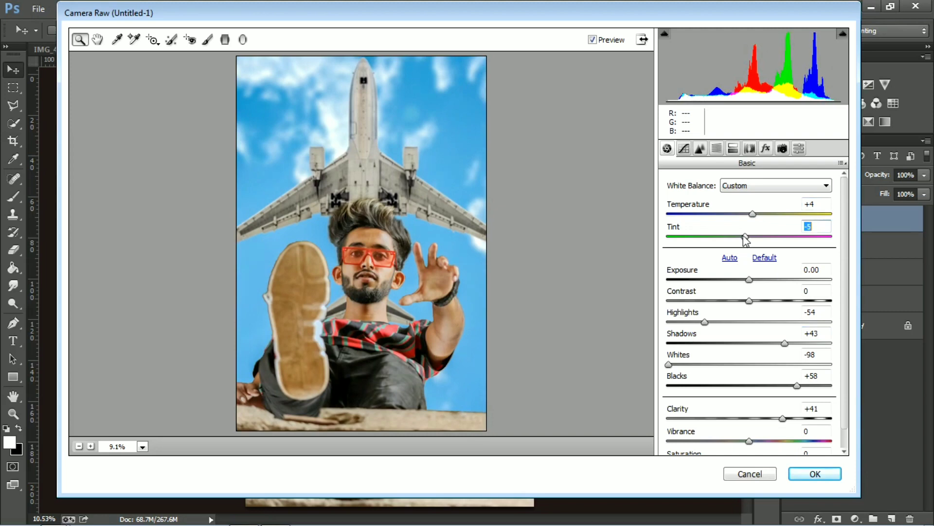
pyautogui.moveTo(750, 238); pyautogui.dragTo(751, 240)
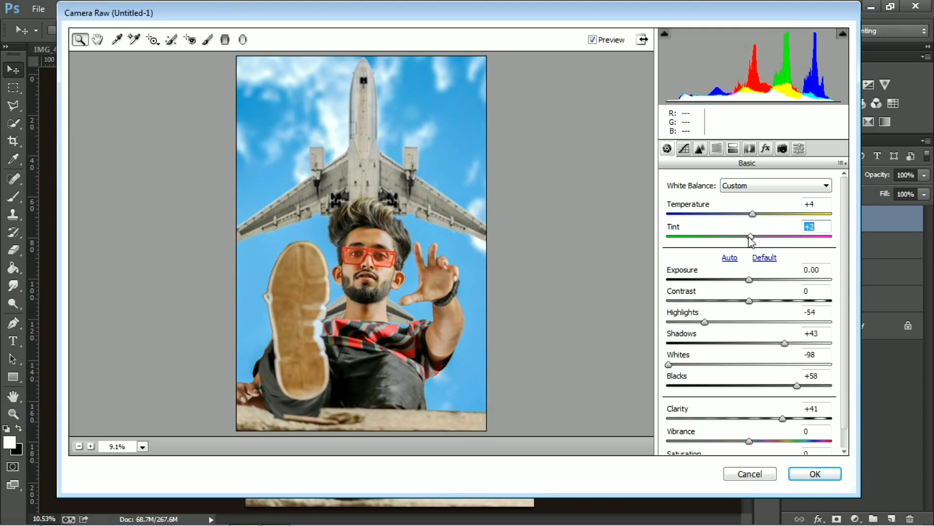
# Add luminance noise reduction of 30 and an edge-darkening vignette, then apply the Camera Raw grade.
pyautogui.click(700, 148)
pyautogui.click(716, 316)
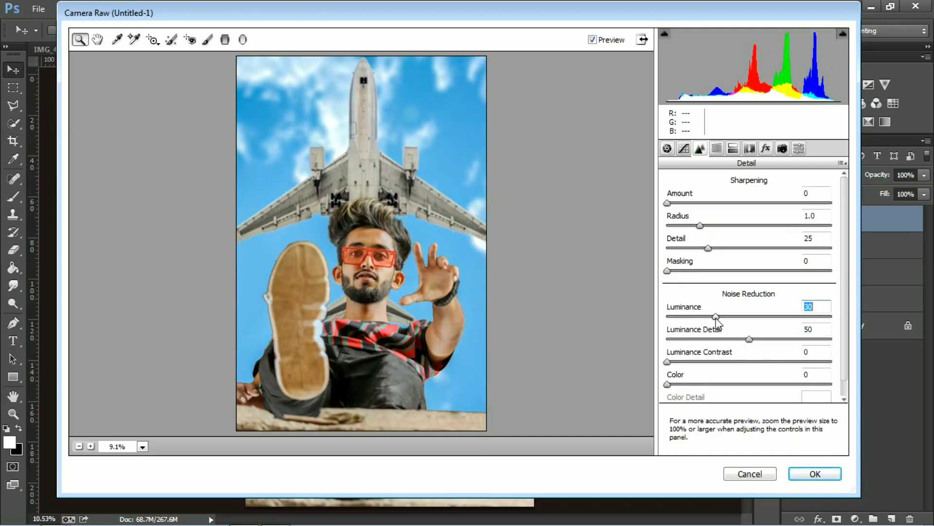
pyautogui.click(766, 149)
pyautogui.moveTo(747, 325); pyautogui.dragTo(740, 325)
pyautogui.click(828, 474)
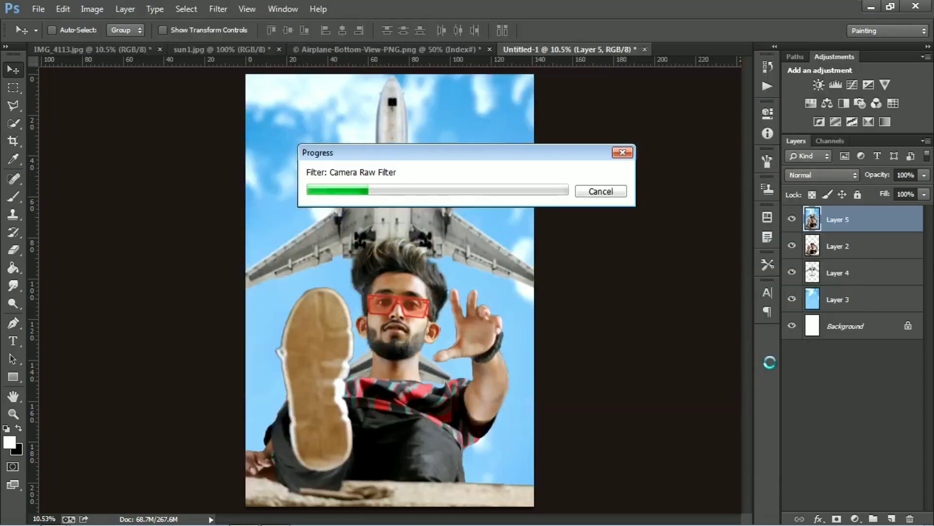
# Add a reversed radial Gradient Fill layer centred on the man at 118% scale.
pyautogui.click(855, 518)
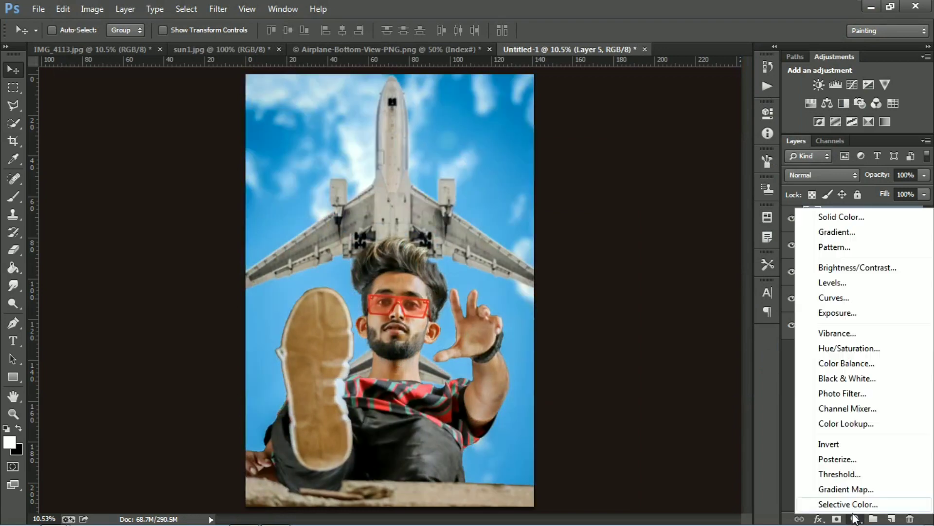
pyautogui.click(854, 233)
pyautogui.click(255, 328)
pyautogui.click(495, 130)
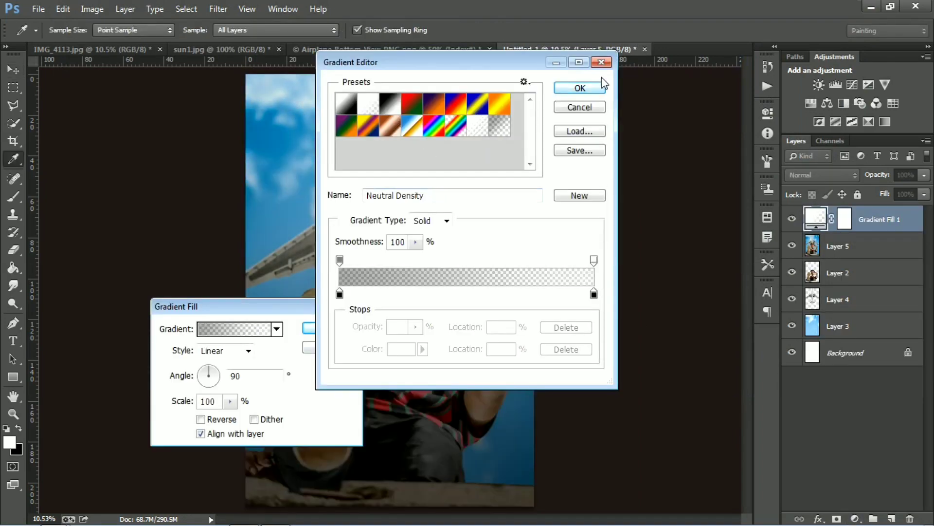
pyautogui.click(580, 87)
pyautogui.click(247, 350)
pyautogui.click(215, 374)
pyautogui.click(200, 419)
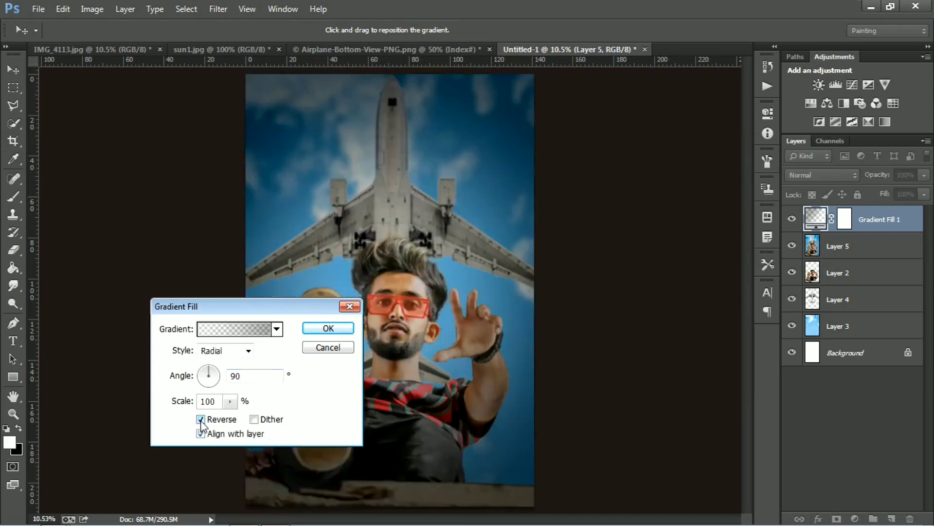
pyautogui.moveTo(409, 303); pyautogui.dragTo(421, 314)
pyautogui.moveTo(180, 408); pyautogui.dragTo(194, 407)
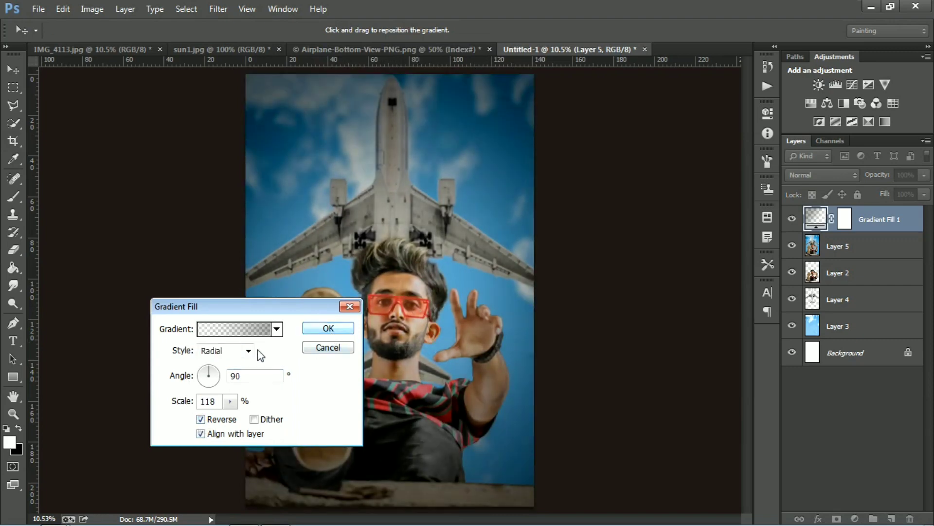
pyautogui.click(328, 328)
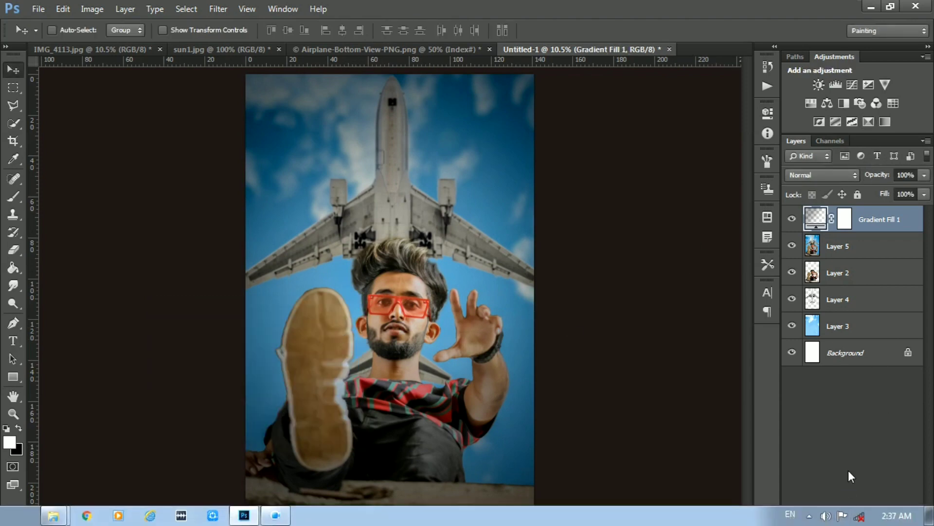
# Add a Selective Color layer: Blues cyan -44 with less magenta and yellow, less cyan in Reds.
pyautogui.click(855, 519)
pyautogui.click(847, 502)
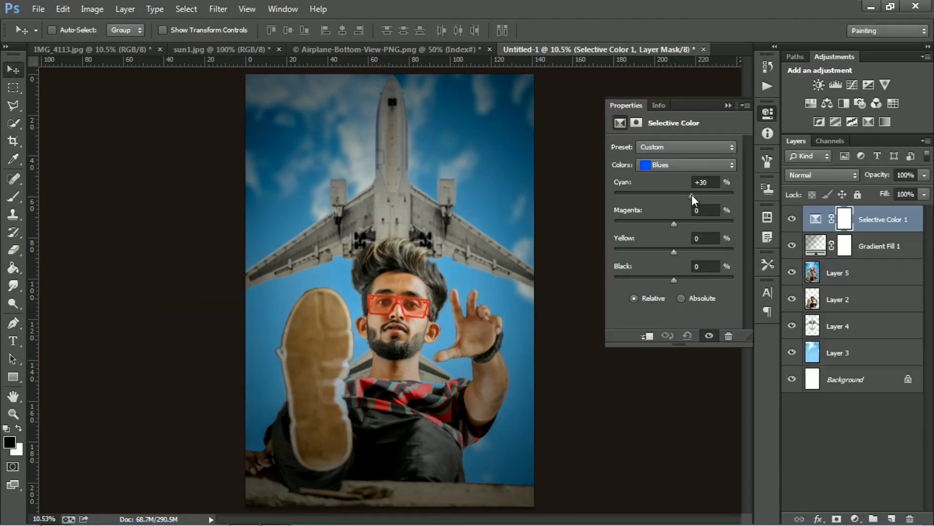
pyautogui.moveTo(691, 194)
pyautogui.mouseDown()
pyautogui.moveTo(648, 195)
pyautogui.moveTo(588, 217)
pyautogui.mouseUp()
pyautogui.moveTo(674, 251); pyautogui.dragTo(645, 253)
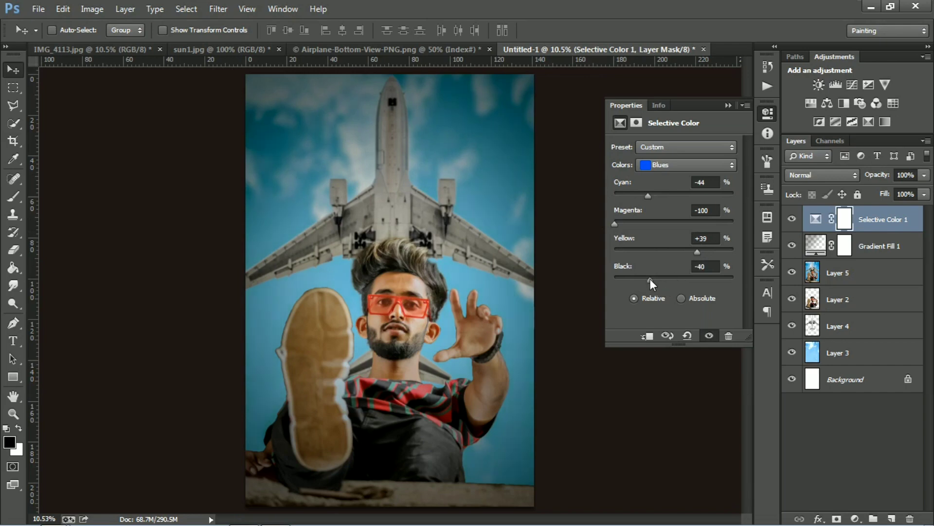
pyautogui.click(671, 171)
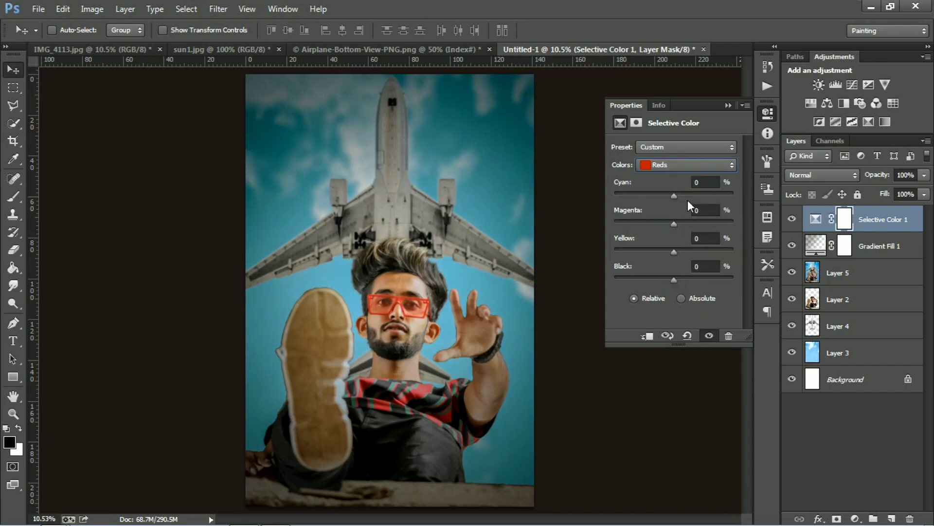
pyautogui.moveTo(679, 206)
pyautogui.mouseDown()
pyautogui.moveTo(626, 202)
pyautogui.moveTo(684, 223)
pyautogui.mouseUp()
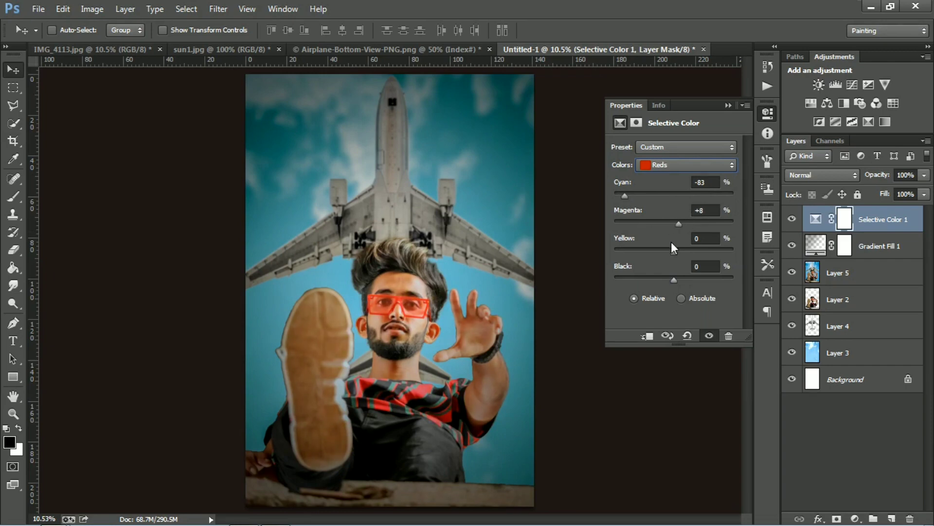
pyautogui.moveTo(676, 250)
pyautogui.mouseDown()
pyautogui.moveTo(654, 277)
pyautogui.moveTo(682, 275)
pyautogui.mouseUp()
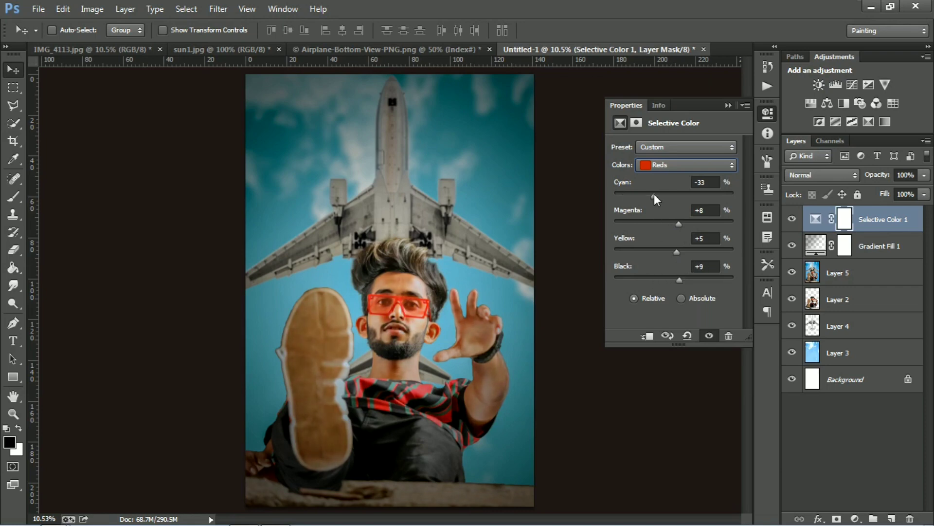
# Lower magenta and add black in the Yellows, then return to the Blues.
pyautogui.click(665, 165)
pyautogui.click(668, 188)
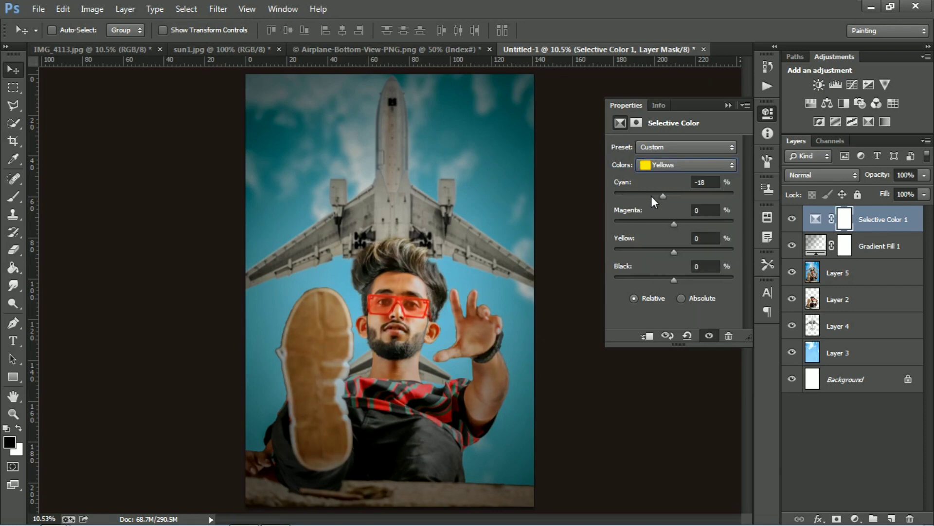
pyautogui.moveTo(688, 195); pyautogui.dragTo(663, 222)
pyautogui.moveTo(657, 248); pyautogui.dragTo(656, 248)
pyautogui.moveTo(673, 280)
pyautogui.mouseDown()
pyautogui.moveTo(691, 279)
pyautogui.moveTo(662, 278)
pyautogui.mouseUp()
pyautogui.click(676, 165)
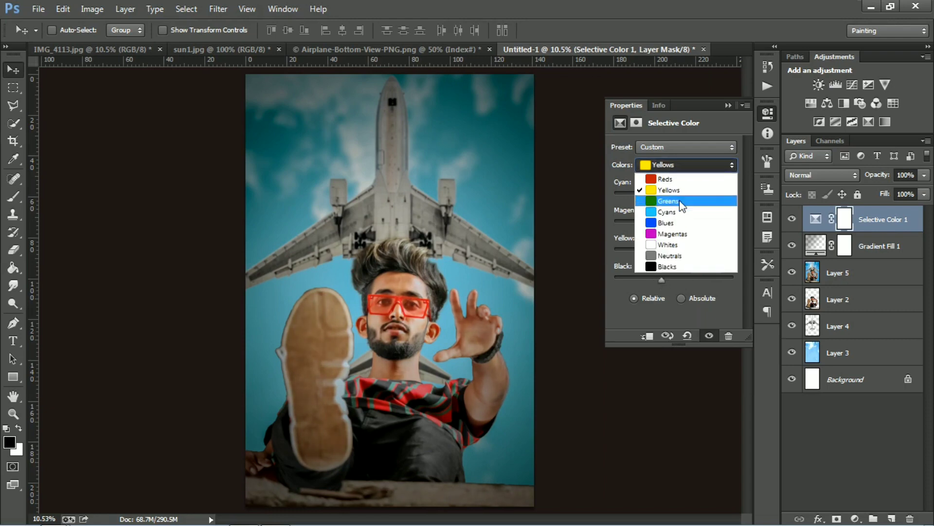
pyautogui.click(684, 223)
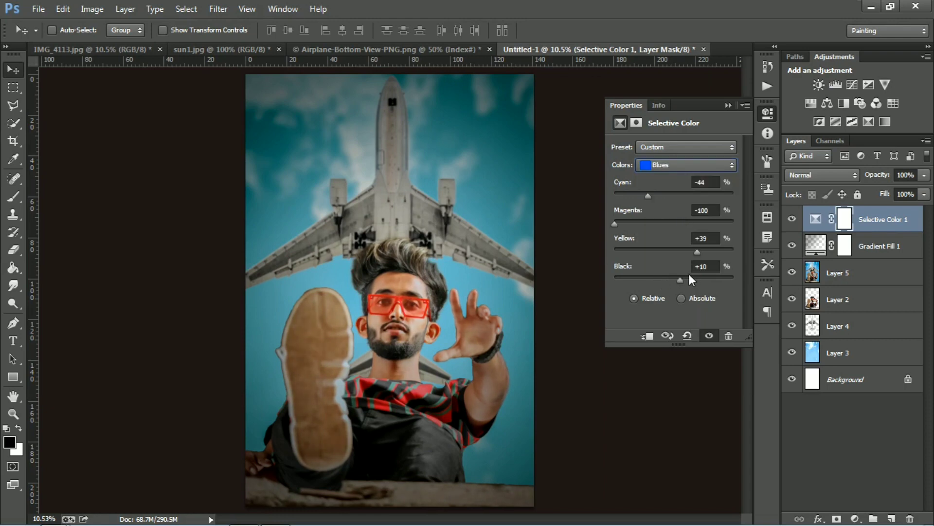
pyautogui.click(728, 105)
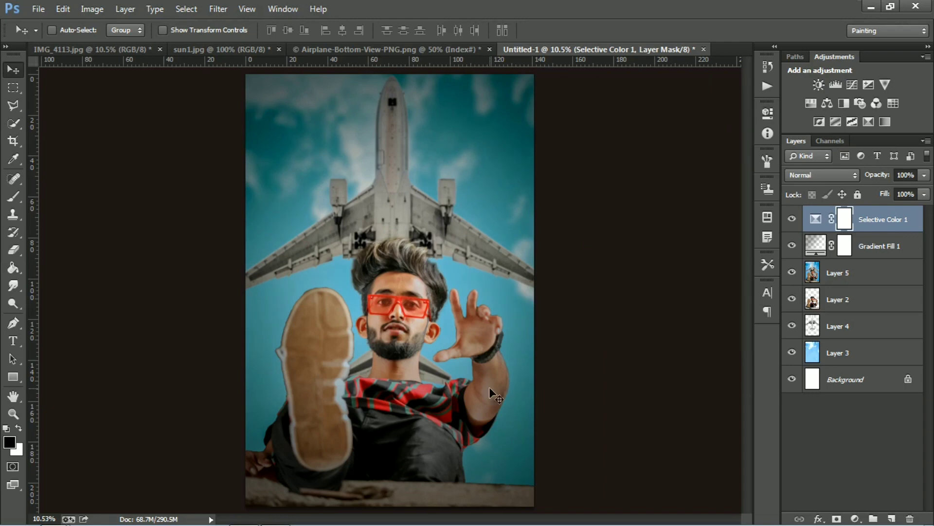
# Add a Curves layer above Layer 5, slightly raising the RGB and Blue black points.
pyautogui.click(830, 274)
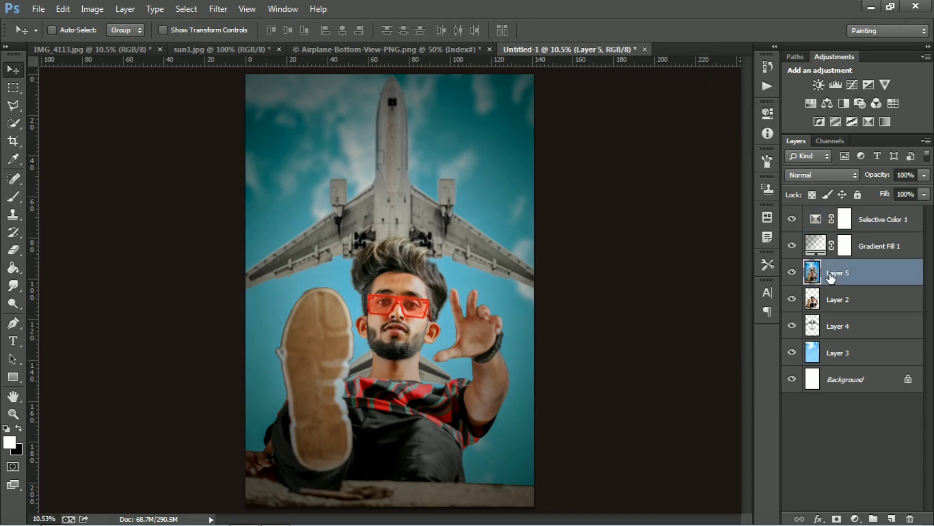
pyautogui.click(855, 518)
pyautogui.click(832, 295)
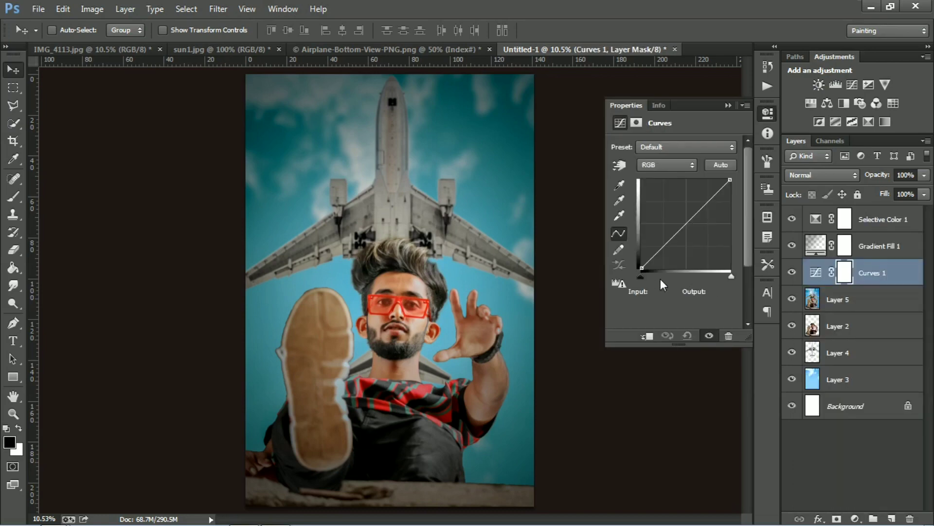
pyautogui.moveTo(640, 272); pyautogui.dragTo(640, 264)
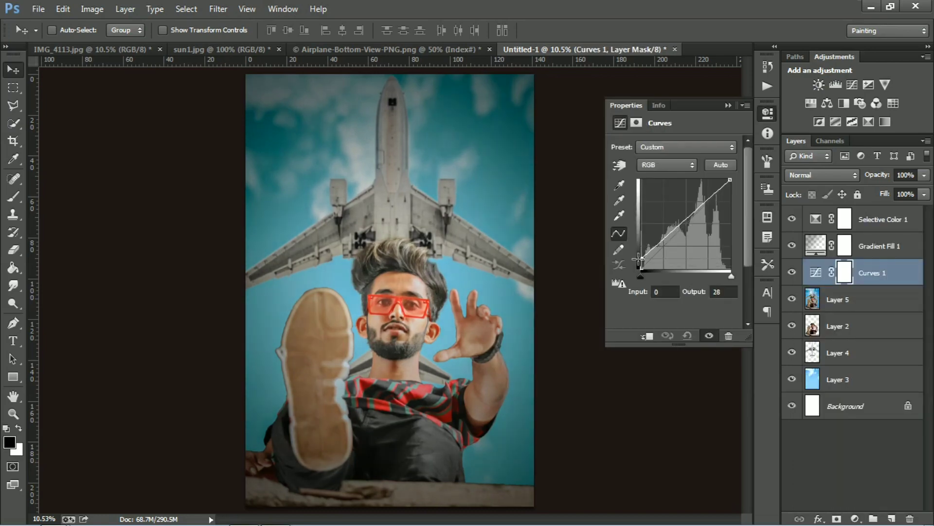
pyautogui.click(666, 164)
pyautogui.click(650, 202)
pyautogui.moveTo(645, 267); pyautogui.dragTo(645, 266)
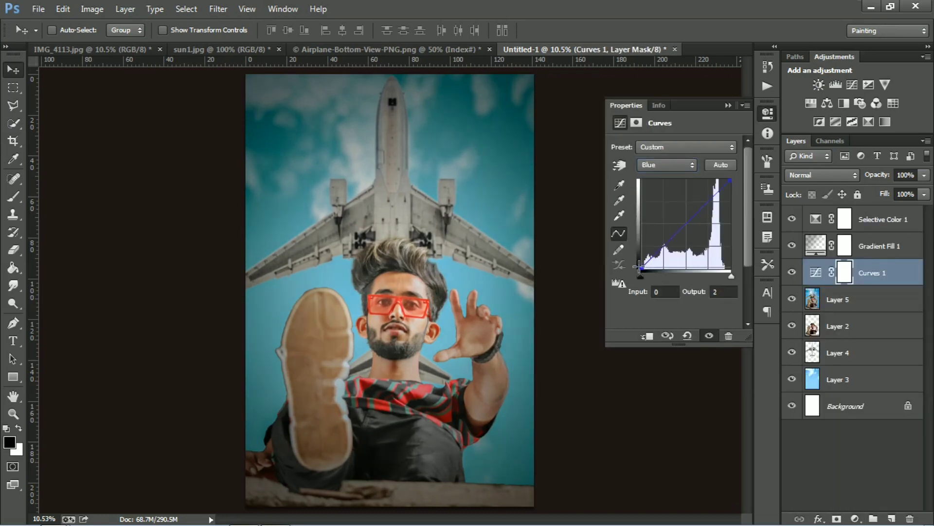
pyautogui.click(667, 165)
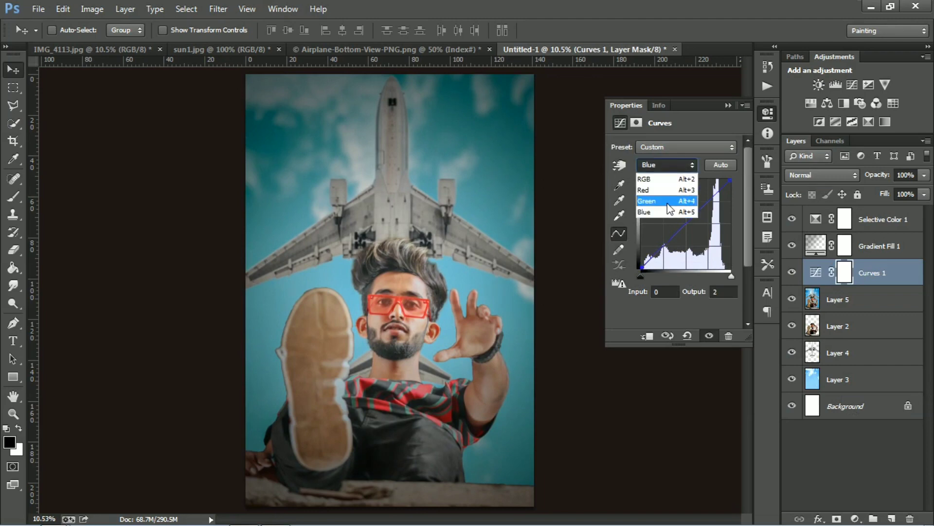
pyautogui.click(650, 189)
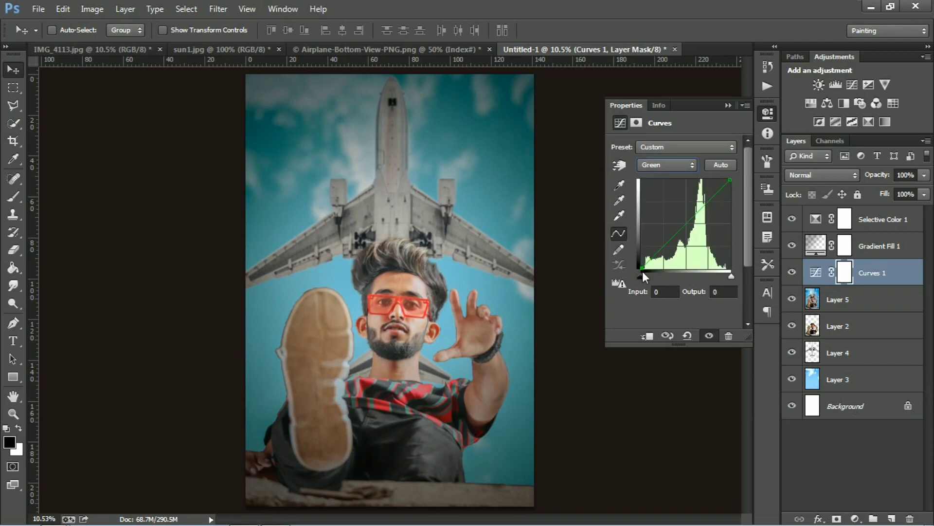
pyautogui.click(728, 105)
# Add a Photo Filter layer, trying Warming, Orange and Green before settling on Red.
pyautogui.click(855, 518)
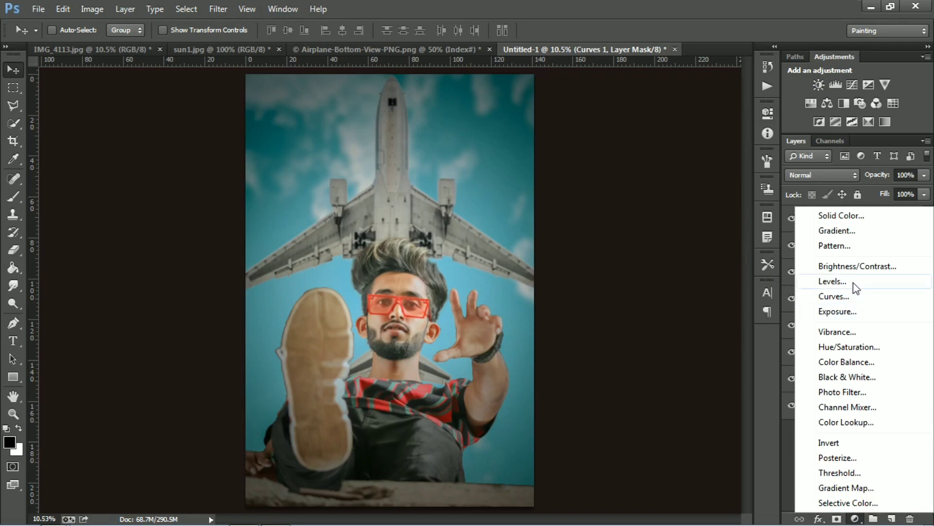
pyautogui.click(860, 395)
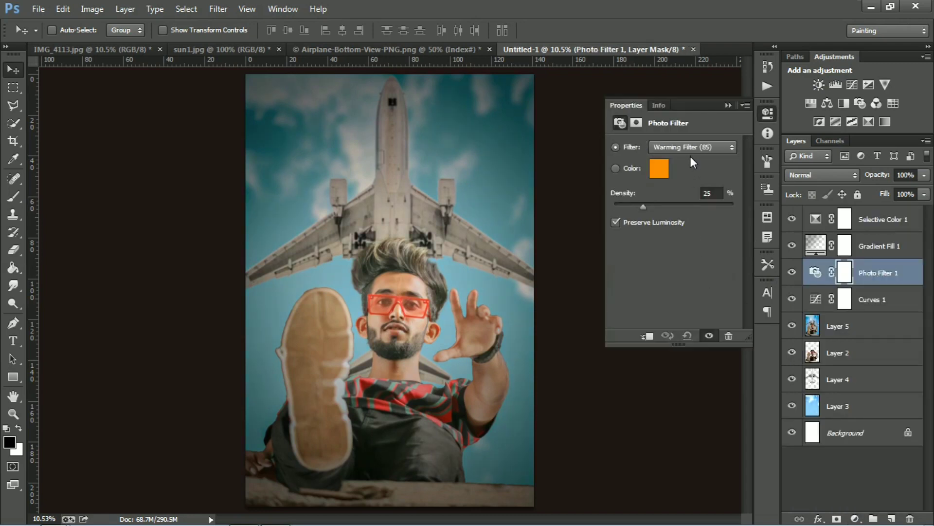
pyautogui.click(691, 152)
pyautogui.click(698, 182)
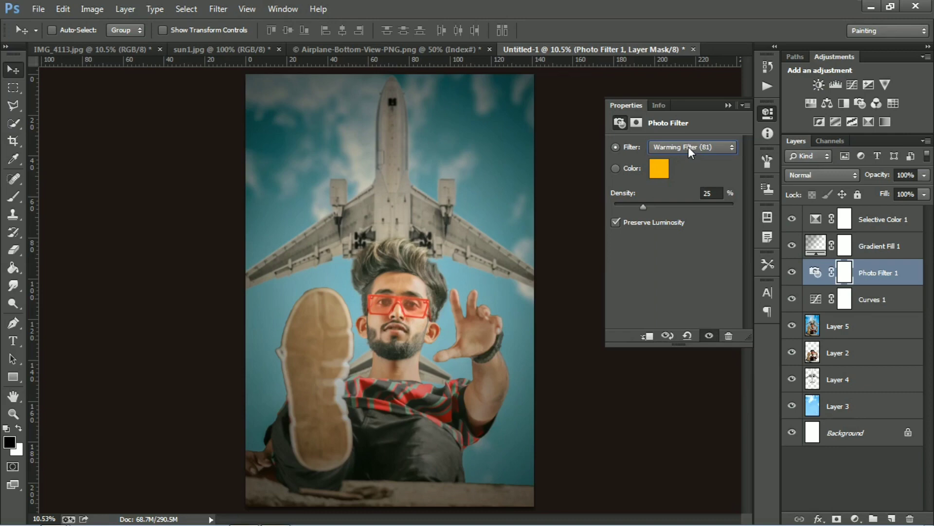
pyautogui.click(688, 150)
pyautogui.click(694, 224)
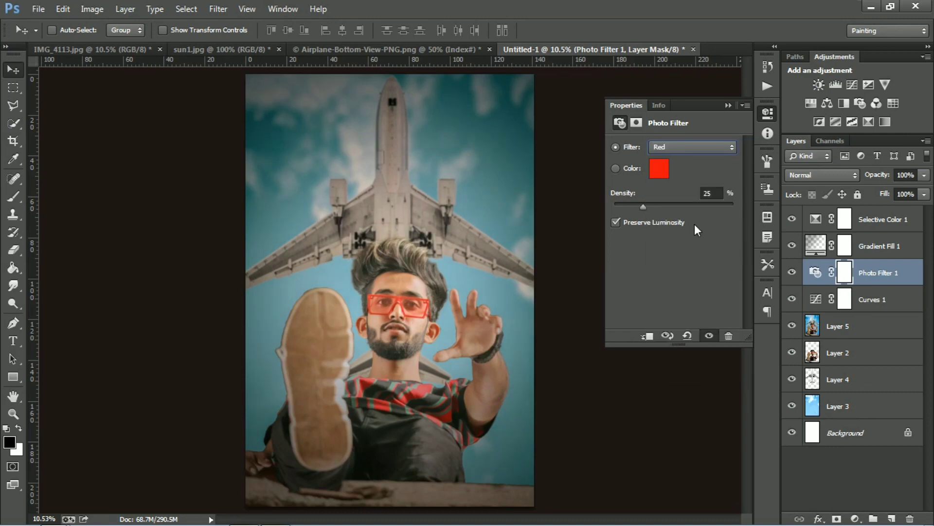
pyautogui.click(683, 150)
pyautogui.click(681, 238)
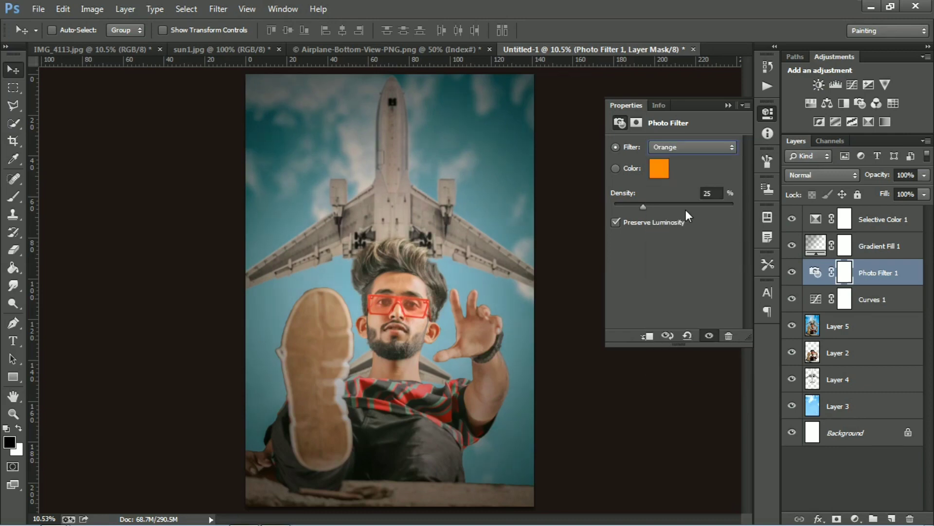
pyautogui.click(690, 147)
pyautogui.click(701, 261)
pyautogui.click(697, 146)
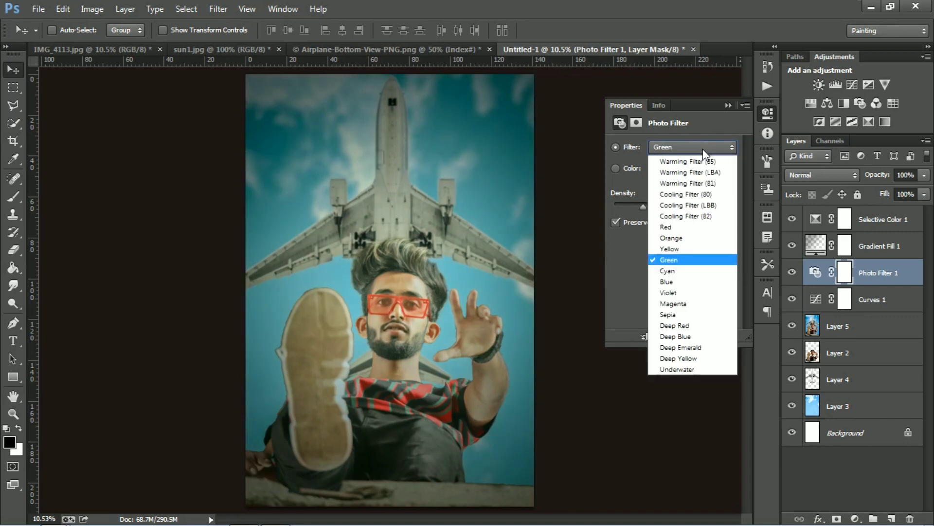
pyautogui.click(709, 238)
pyautogui.click(686, 148)
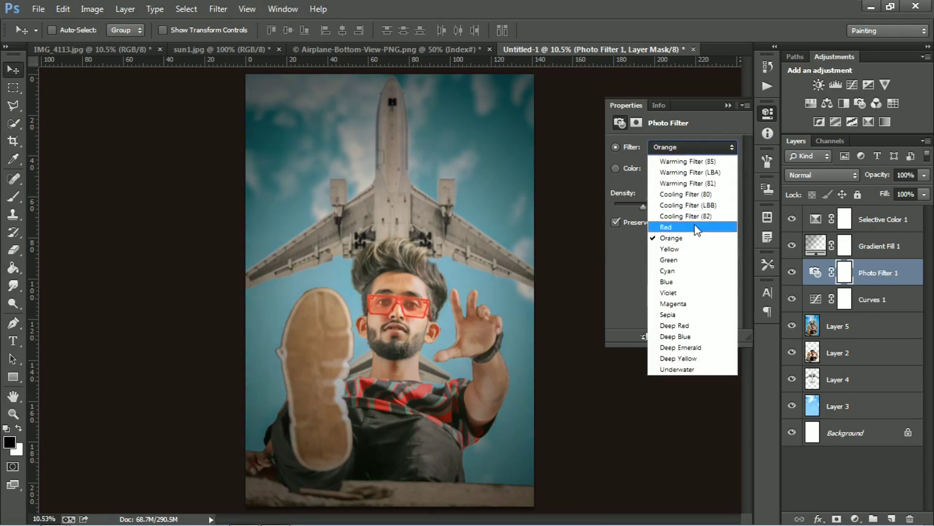
pyautogui.click(698, 224)
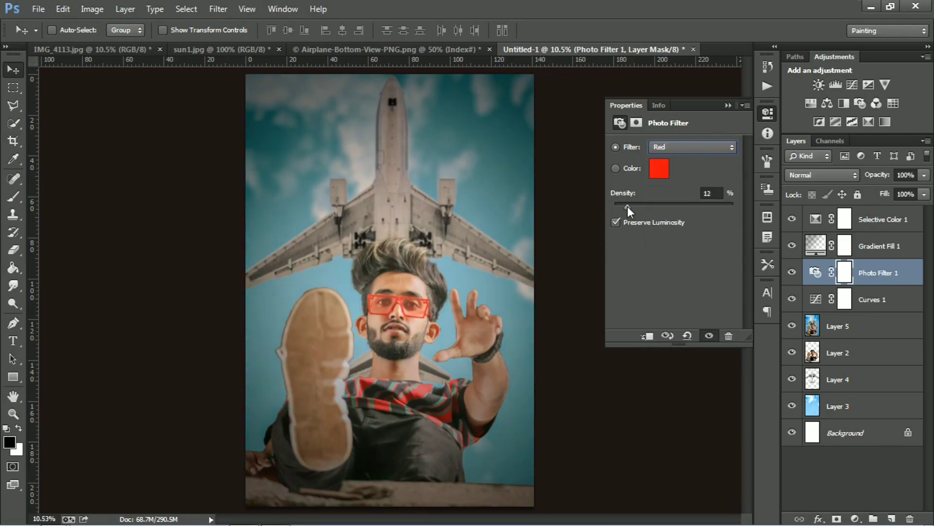
pyautogui.click(728, 105)
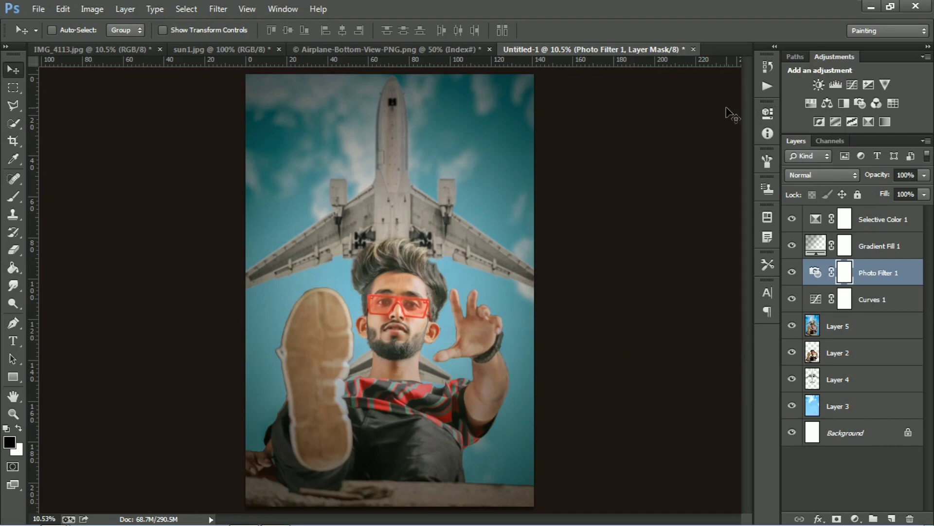
# Apply Imagenomic Portraiture with the Smoothing: High preset to Layer 5.
pyautogui.click(858, 384)
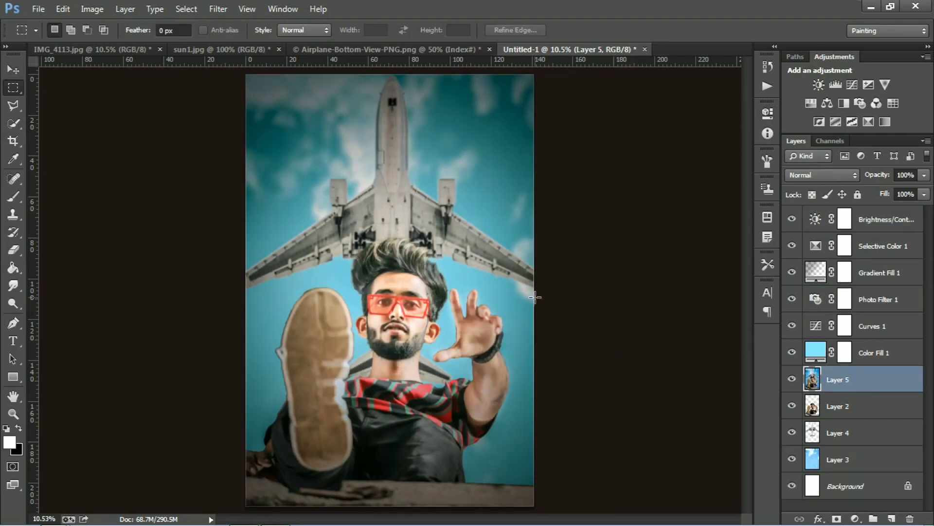
pyautogui.click(219, 10)
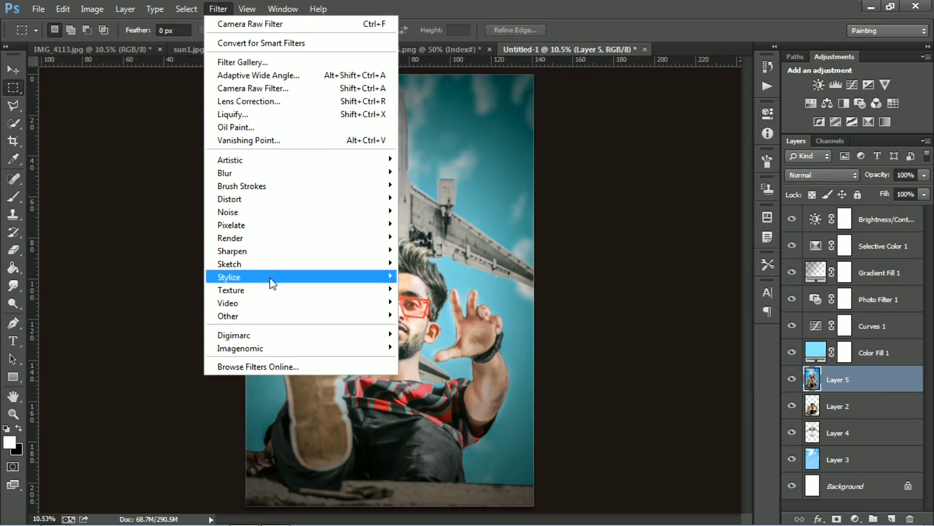
pyautogui.moveTo(241, 348)
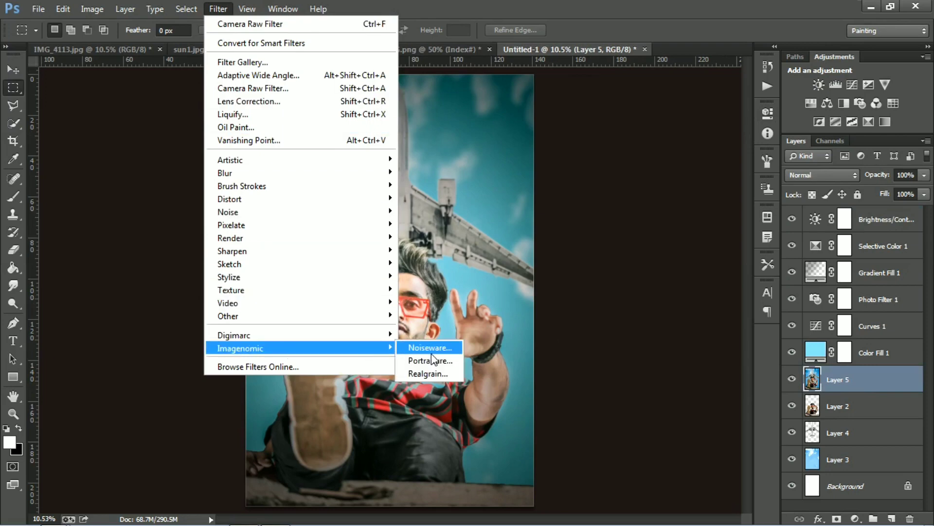
pyautogui.click(432, 361)
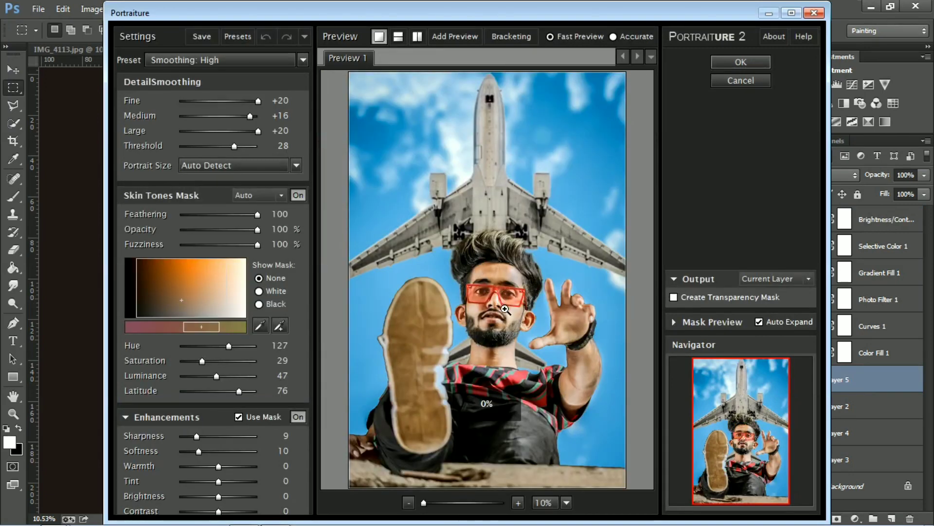
pyautogui.scroll(3, 502, 313)
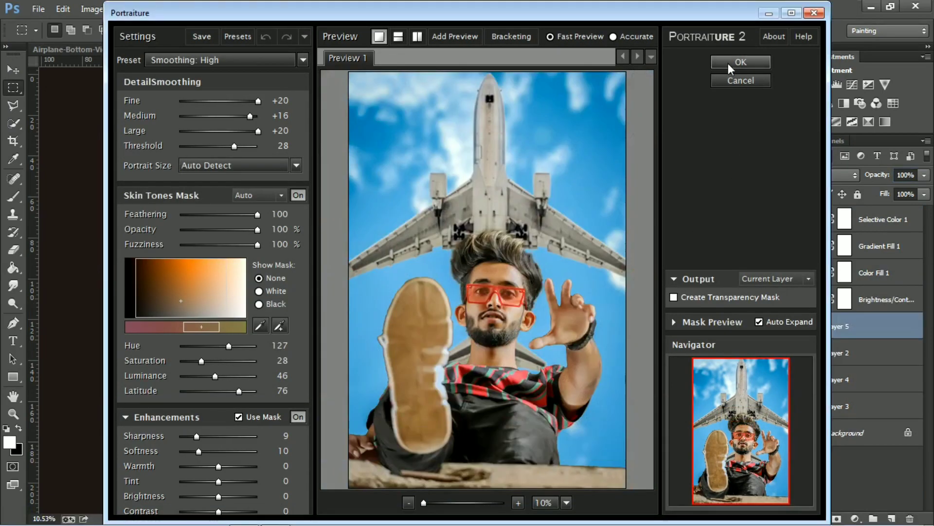
pyautogui.click(728, 62)
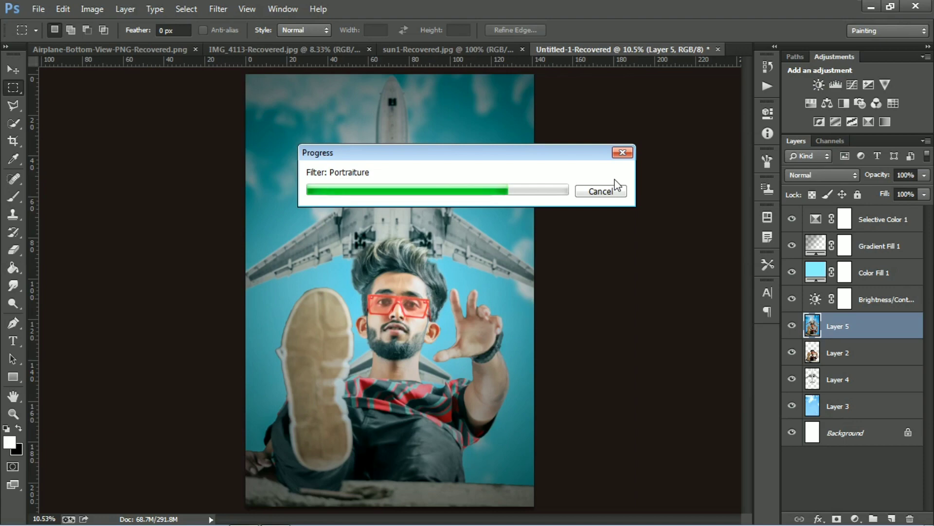
# Zoom in on the hair and set the Dodge tool to Highlights at 13% exposure.
pyautogui.scroll(2, 374, 339)
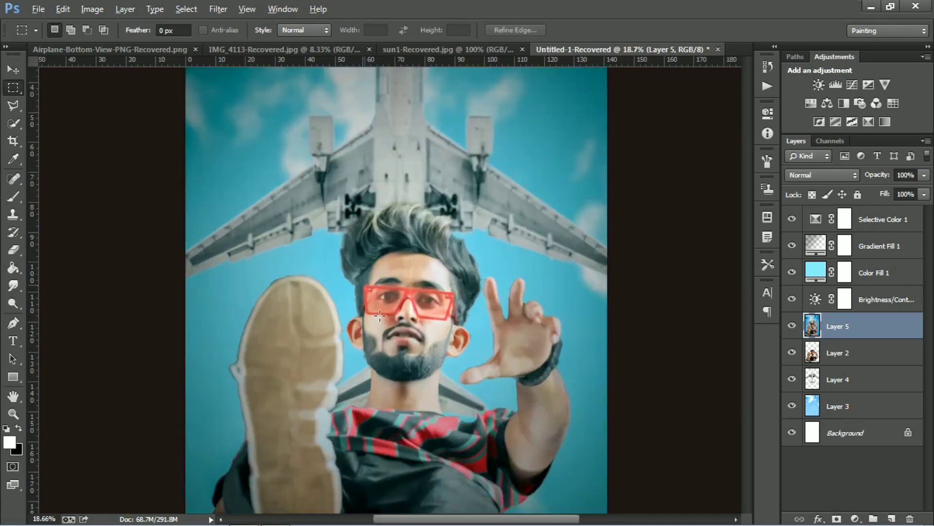
pyautogui.scroll(2, 378, 331)
pyautogui.scroll(2, 382, 321)
pyautogui.scroll(1, 387, 311)
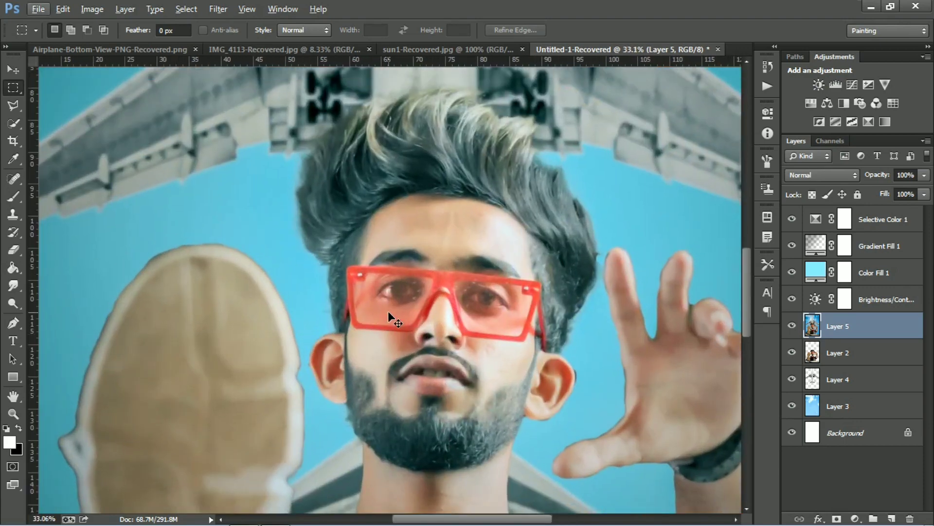
pyautogui.scroll(-7, 387, 311)
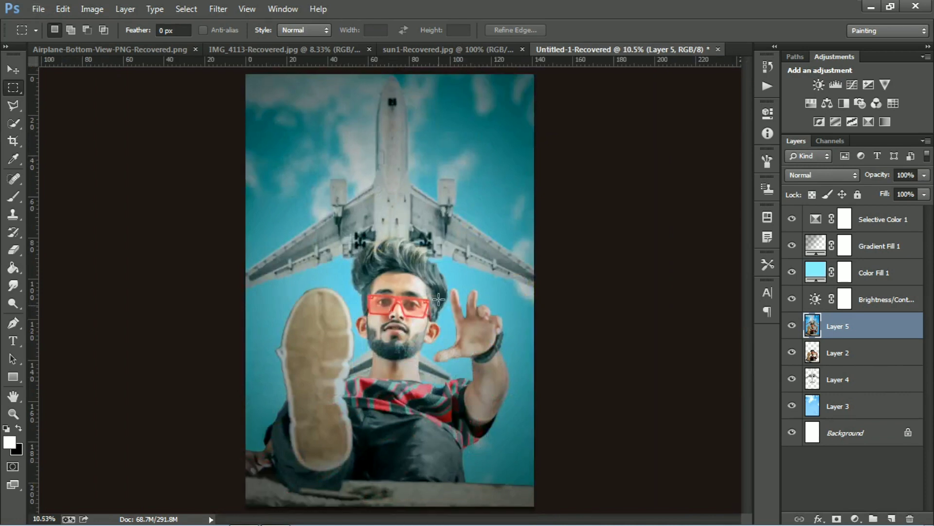
pyautogui.click(14, 304)
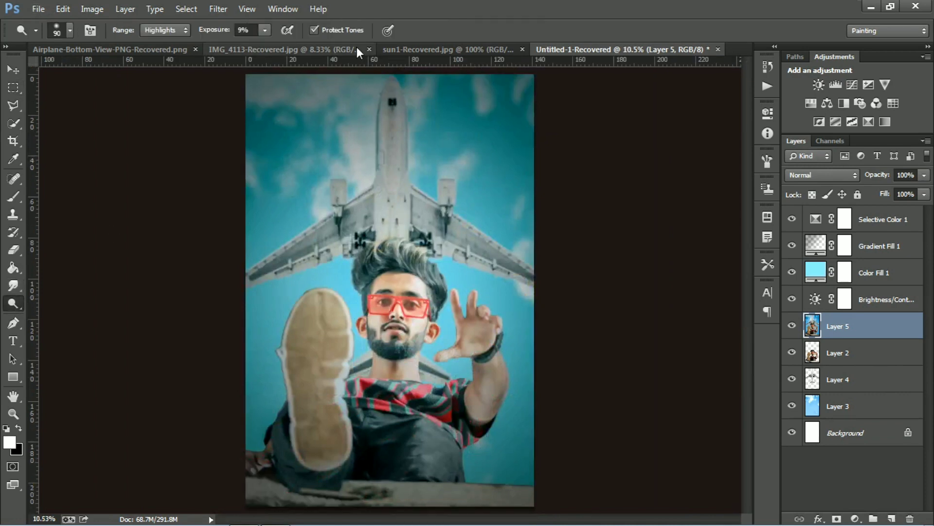
pyautogui.click(221, 32)
pyautogui.write('13')
pyautogui.press('Return')
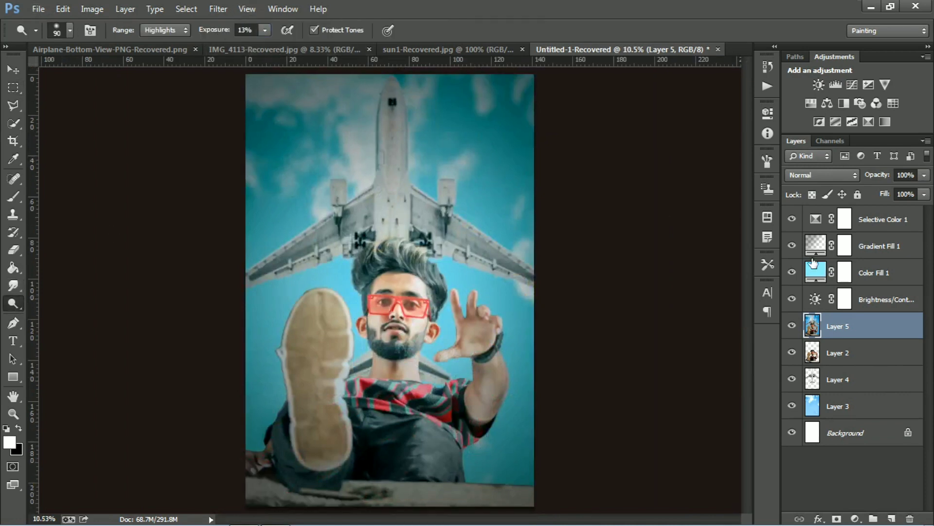
# Dodge the man's hair strands from the crown leftward, then view the whole image.
pyautogui.scroll(2, 429, 256)
pyautogui.scroll(2, 429, 256)
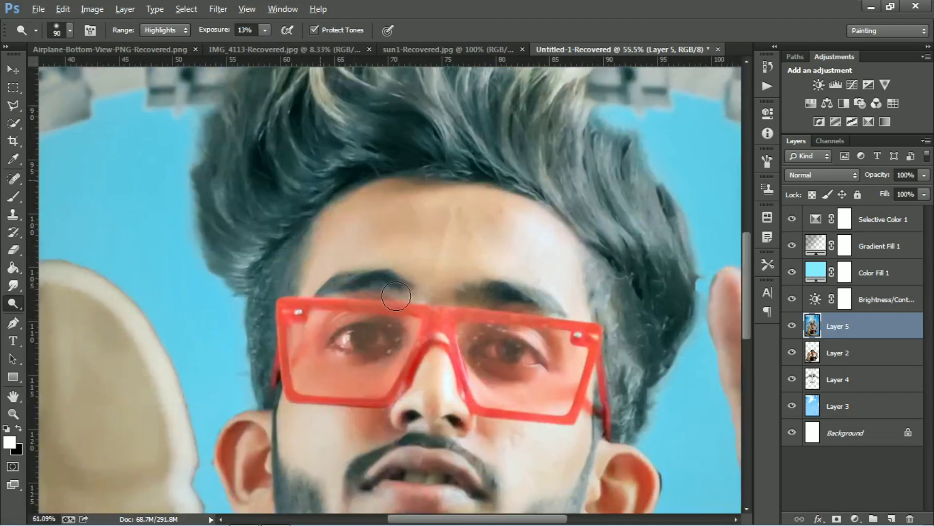
pyautogui.scroll(2, 429, 256)
pyautogui.scroll(3, 429, 256)
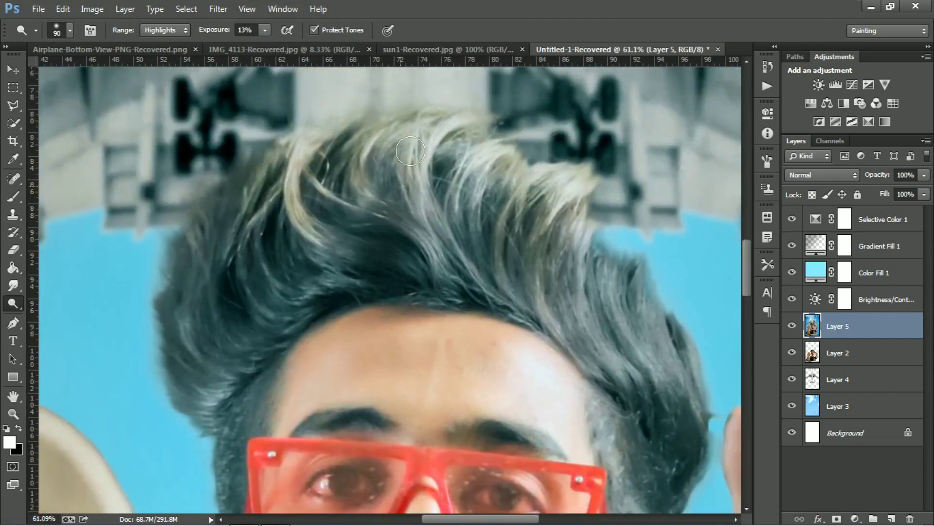
pyautogui.moveTo(384, 188)
pyautogui.mouseDown()
pyautogui.moveTo(389, 126)
pyautogui.moveTo(307, 146)
pyautogui.moveTo(280, 141)
pyautogui.moveTo(300, 154)
pyautogui.moveTo(438, 131)
pyautogui.moveTo(530, 163)
pyautogui.moveTo(587, 170)
pyautogui.moveTo(438, 215)
pyautogui.moveTo(341, 130)
pyautogui.moveTo(238, 252)
pyautogui.mouseUp()
pyautogui.scroll(-2, 507, 328)
pyautogui.hotkey('ctrl', '0')
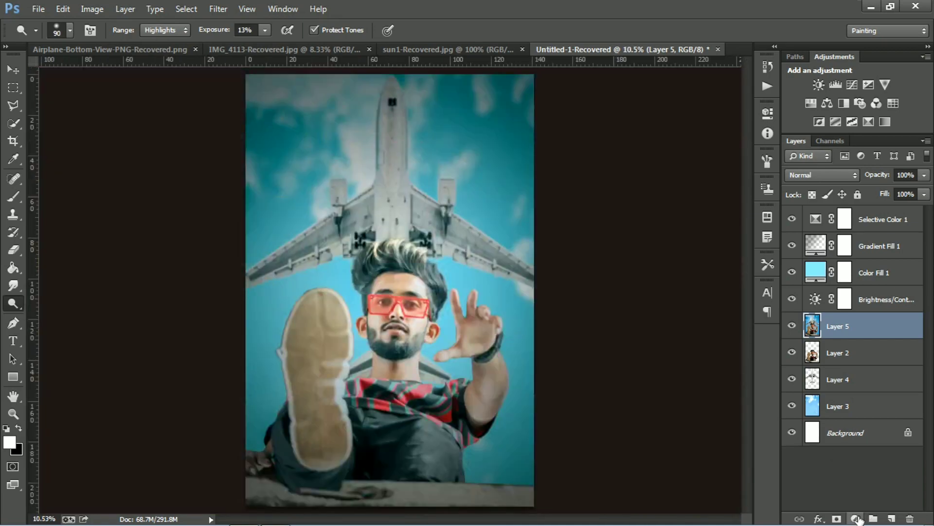
# Add a Red Photo Filter adjustment at 16% density, then reselect Layer 5.
pyautogui.click(855, 518)
pyautogui.click(847, 359)
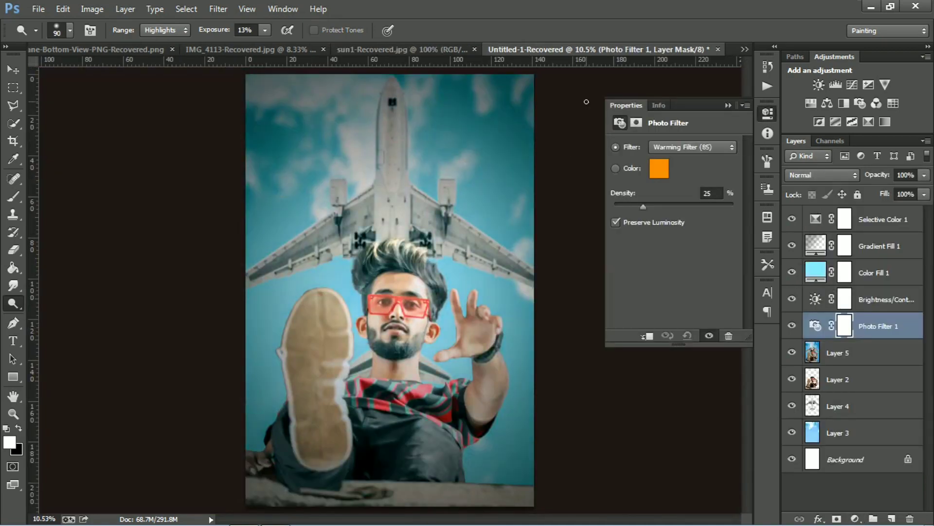
pyautogui.click(673, 146)
pyautogui.click(677, 223)
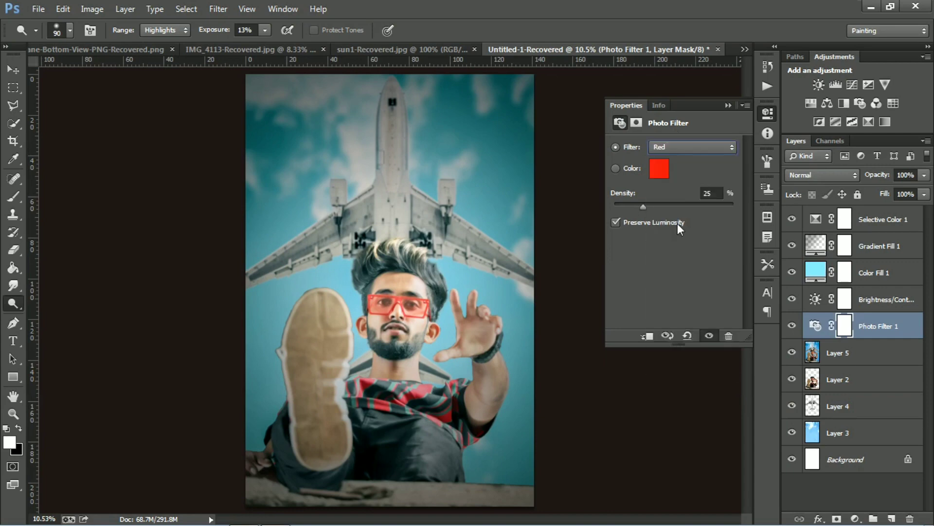
pyautogui.moveTo(636, 210); pyautogui.dragTo(633, 206)
pyautogui.click(728, 105)
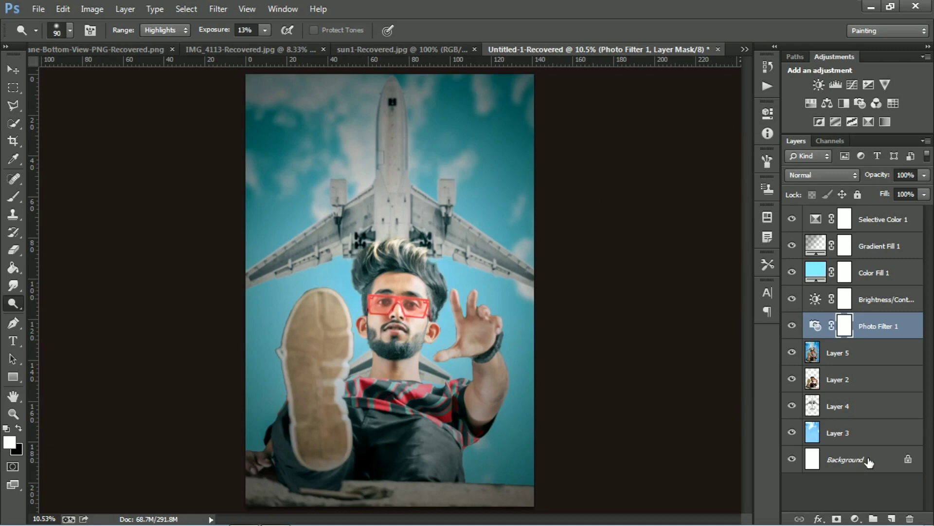
pyautogui.click(853, 350)
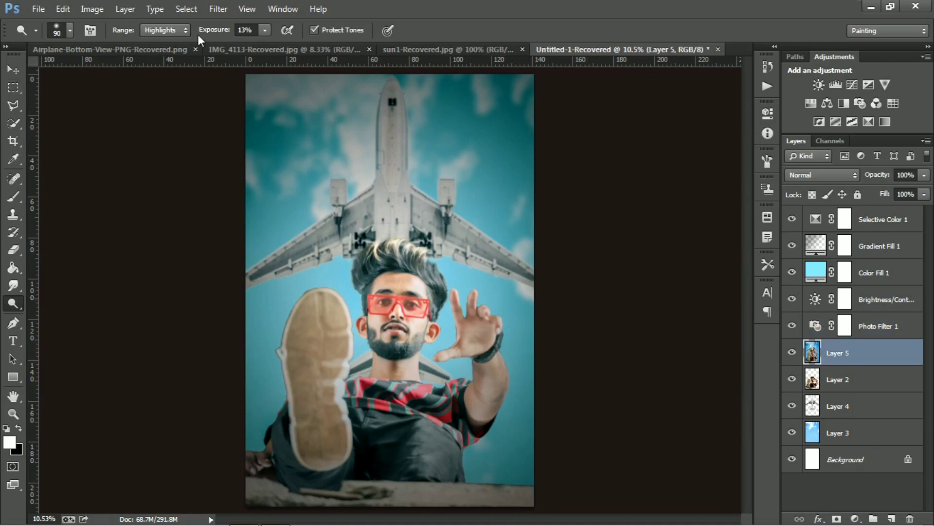
pyautogui.click(218, 10)
# Camera Raw grade Layer 5: Clarity +29, Vibrance +17, Blacks +13, Whites -12, Exposure +0.15.
pyautogui.click(270, 88)
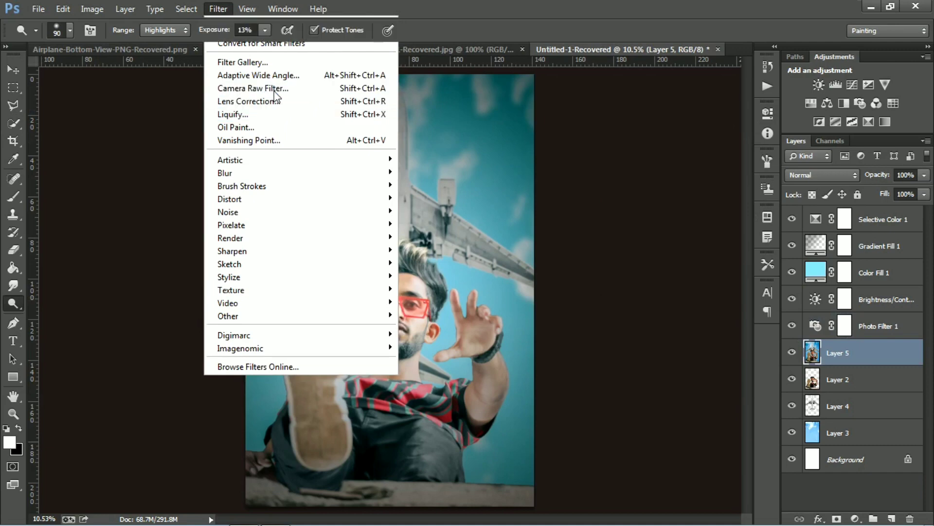
pyautogui.click(773, 418)
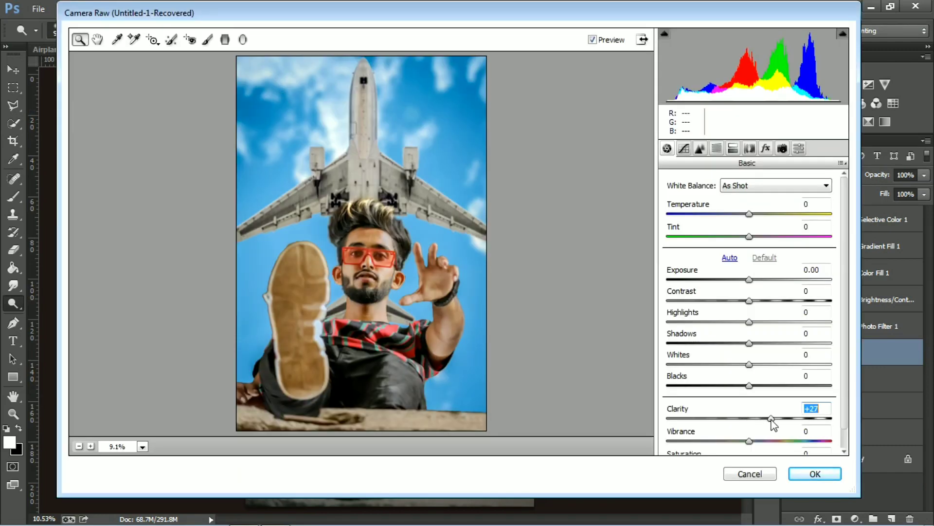
pyautogui.click(763, 441)
pyautogui.click(760, 386)
pyautogui.click(739, 364)
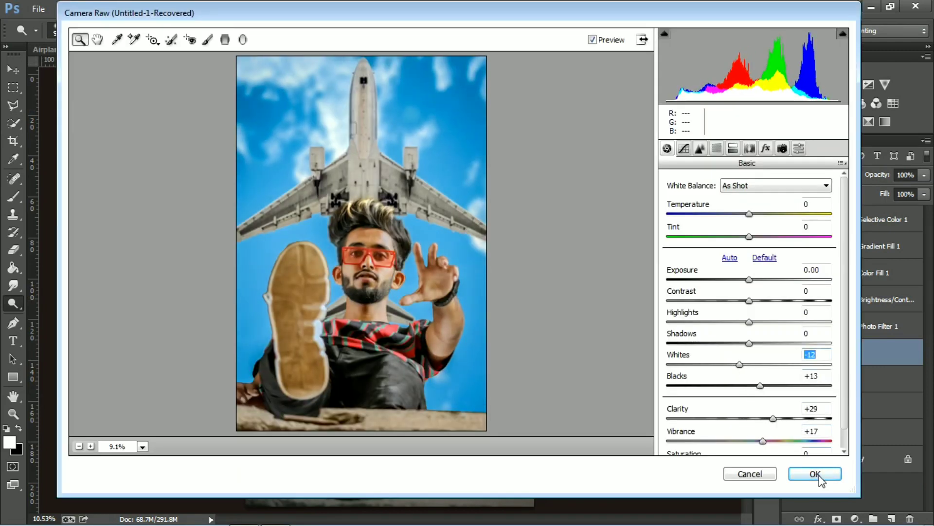
pyautogui.click(751, 280)
pyautogui.click(812, 473)
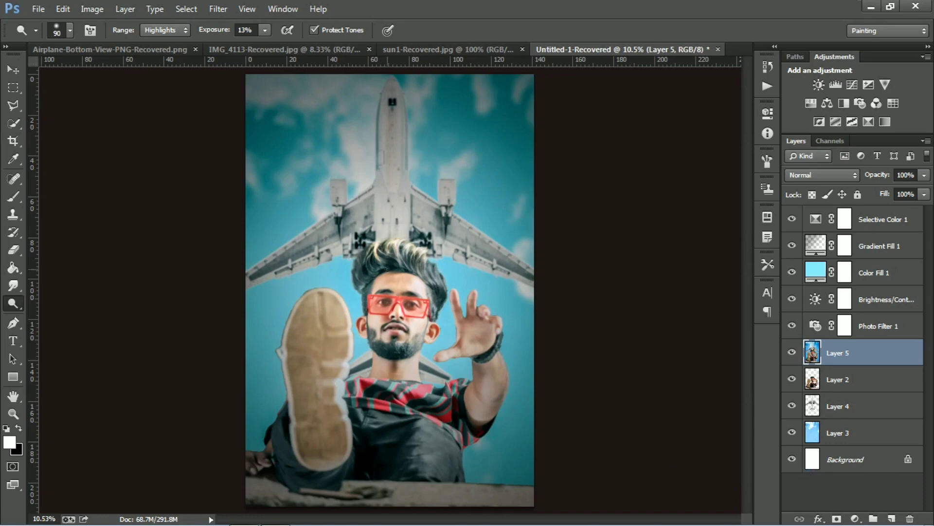
# Stroke the whole canvas with a 20 px white border, then deselect.
pyautogui.click(13, 88)
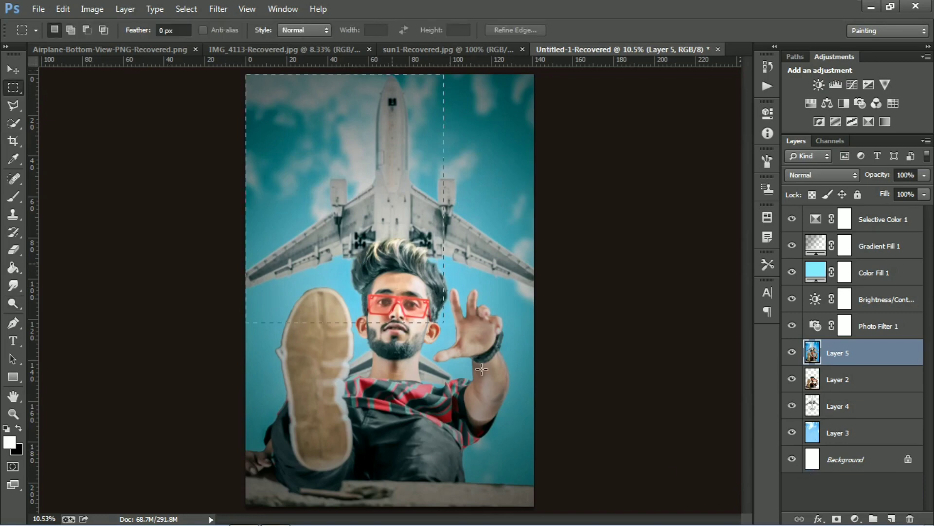
pyautogui.hotkey('ctrl', 'a')
pyautogui.click(10, 442)
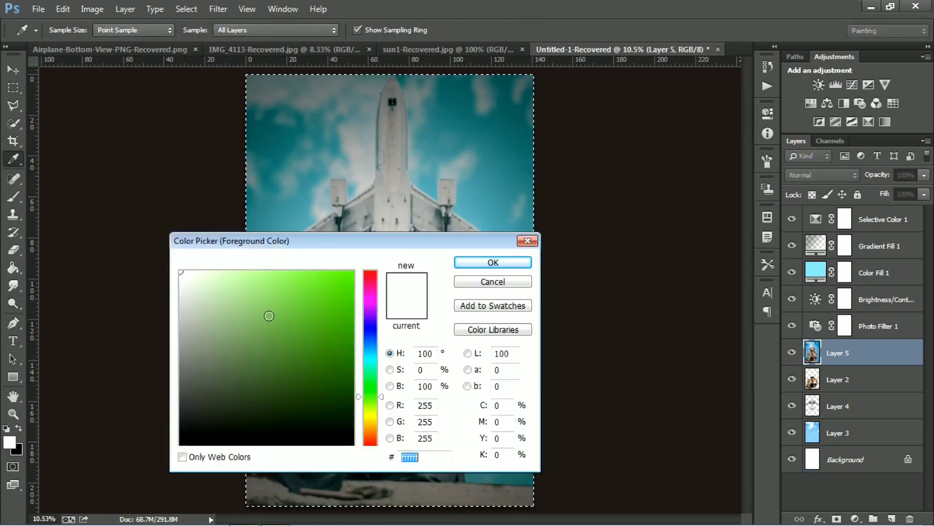
pyautogui.click(493, 281)
pyautogui.rightClick(500, 283)
pyautogui.click(511, 423)
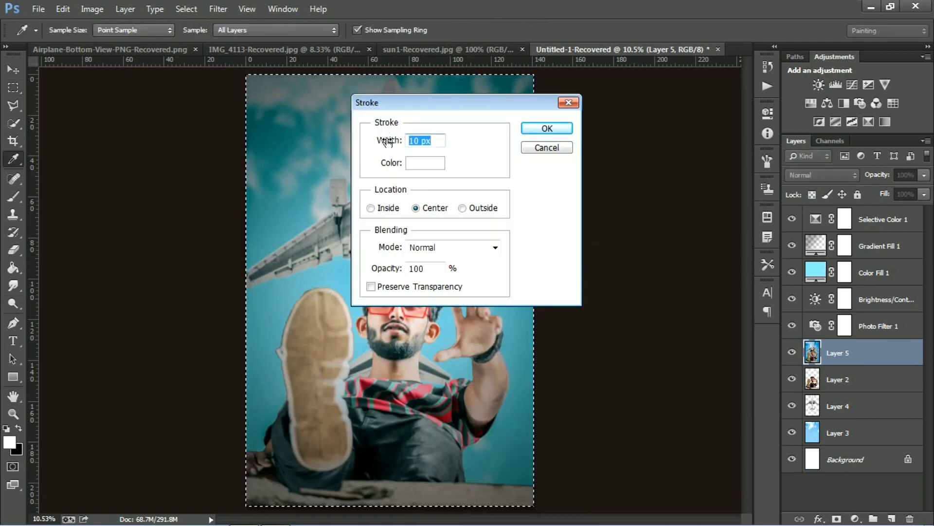
pyautogui.write('20')
pyautogui.click(545, 128)
pyautogui.rightClick(360, 105)
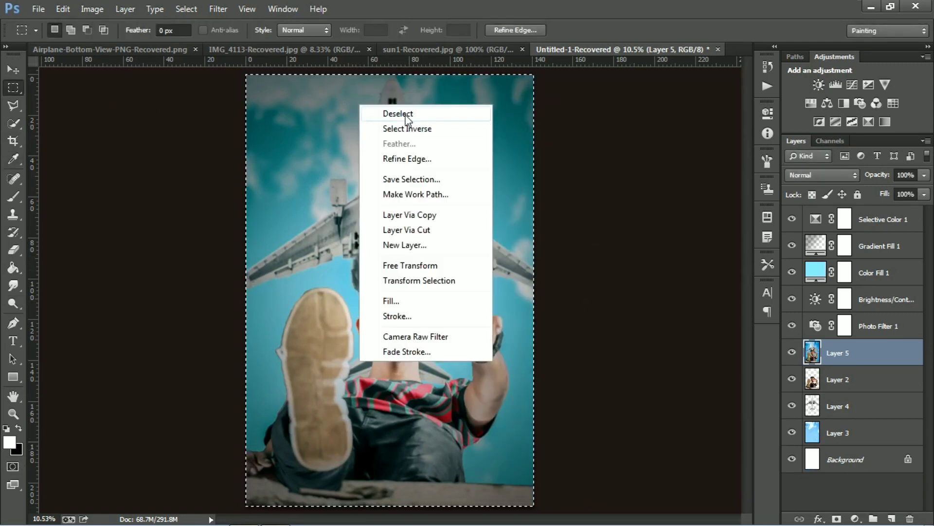
pyautogui.click(406, 117)
# Place the AA New Logo 2017 watermark in the upper-right sky as the top layer.
pyautogui.click(871, 7)
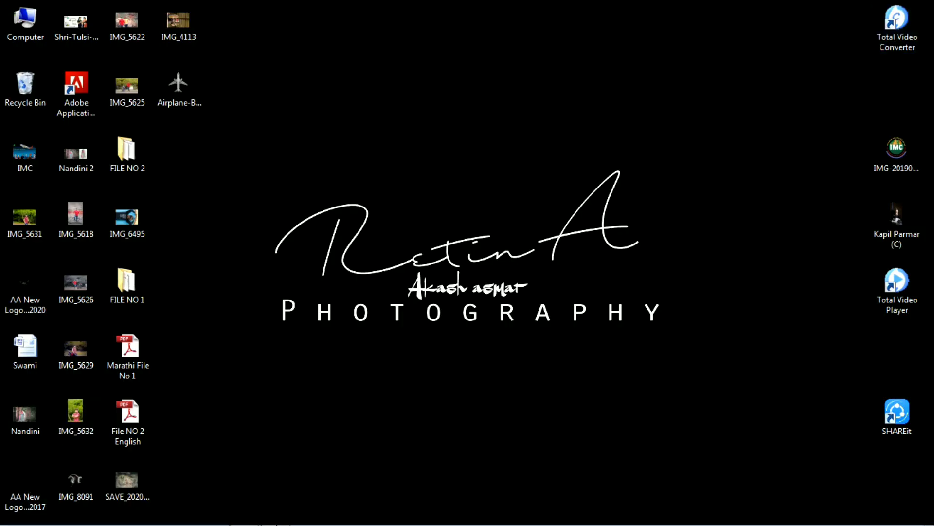
pyautogui.click(291, 515)
pyautogui.hotkey('ctrl', 't')
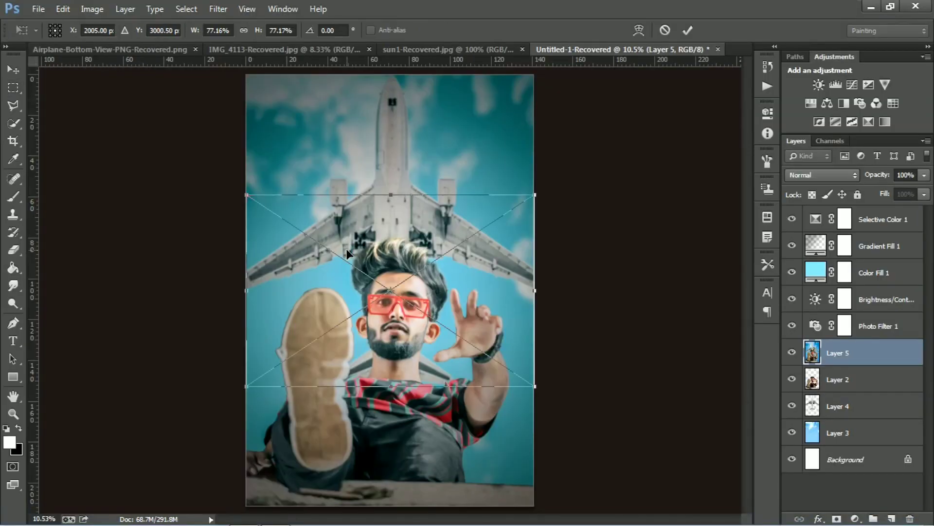
pyautogui.click(687, 31)
pyautogui.press('v')
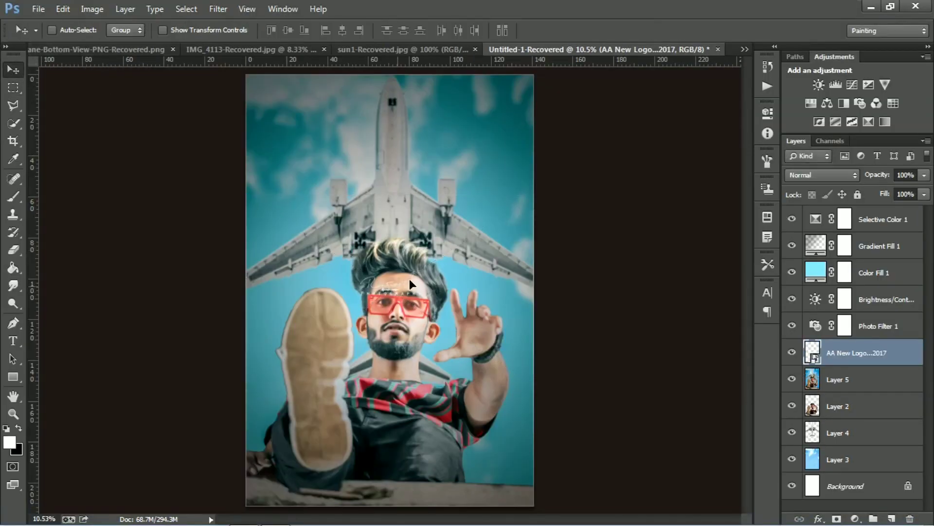
pyautogui.moveTo(410, 284); pyautogui.dragTo(508, 333)
pyautogui.moveTo(475, 147); pyautogui.dragTo(480, 140)
pyautogui.moveTo(862, 360); pyautogui.dragTo(832, 215)
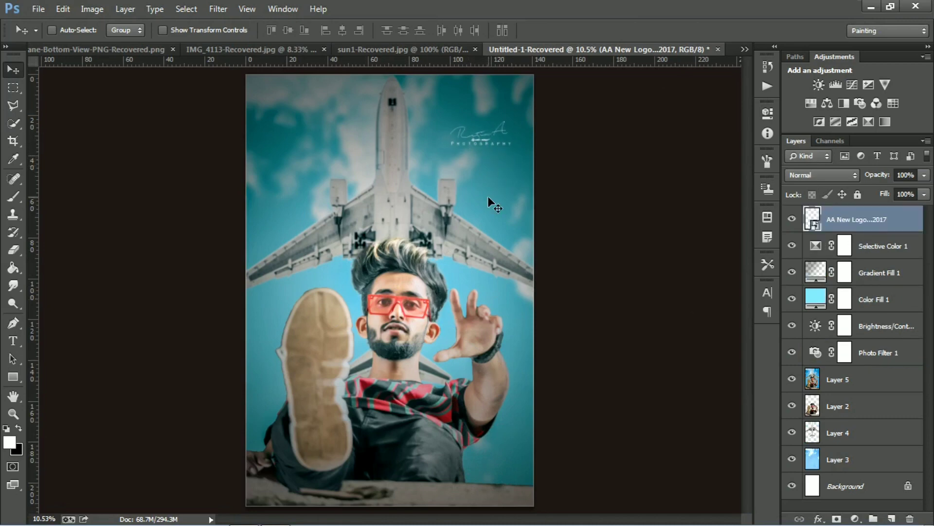
pyautogui.keyDown('ctrl'); pyautogui.click(511, 316); pyautogui.keyUp('ctrl')
pyautogui.scroll(3, 438, 292)
# Smudge the edges of the man's raised hand and fingers on Layer 5.
pyautogui.scroll(3, 438, 291)
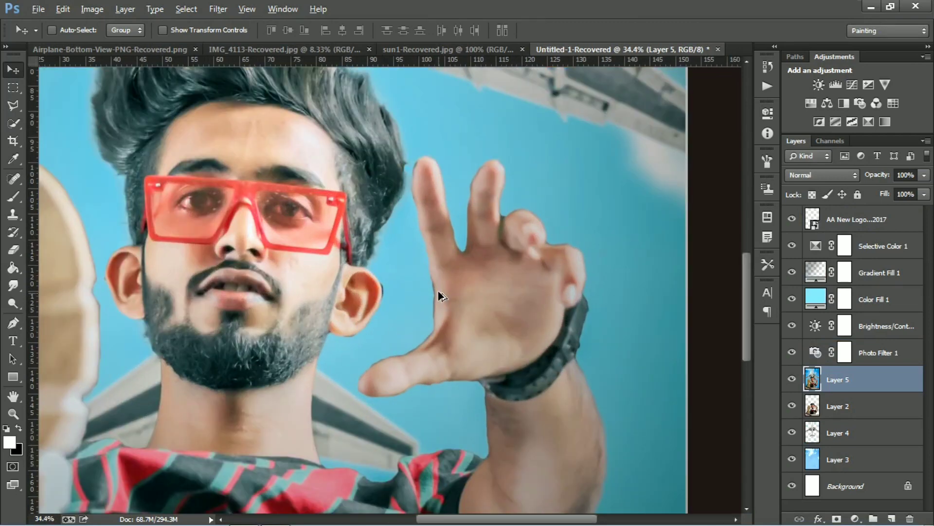
pyautogui.scroll(3, 438, 290)
pyautogui.click(13, 285)
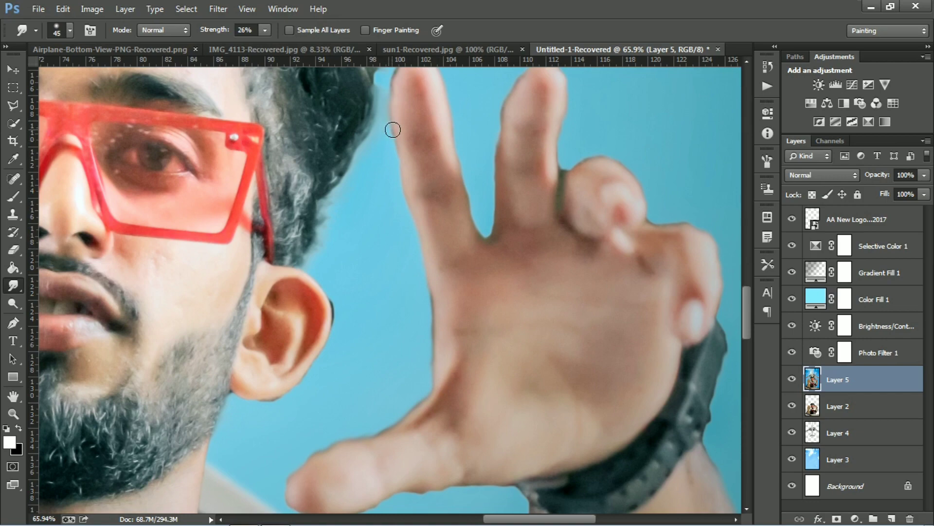
pyautogui.scroll(3, 392, 130)
pyautogui.scroll(-5, 335, 248)
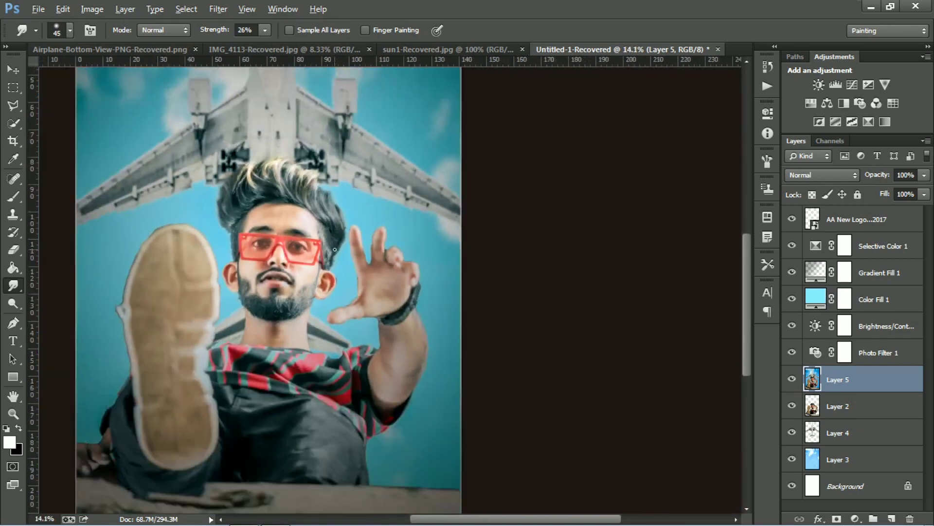
pyautogui.scroll(-2, 335, 248)
pyautogui.scroll(1, 336, 247)
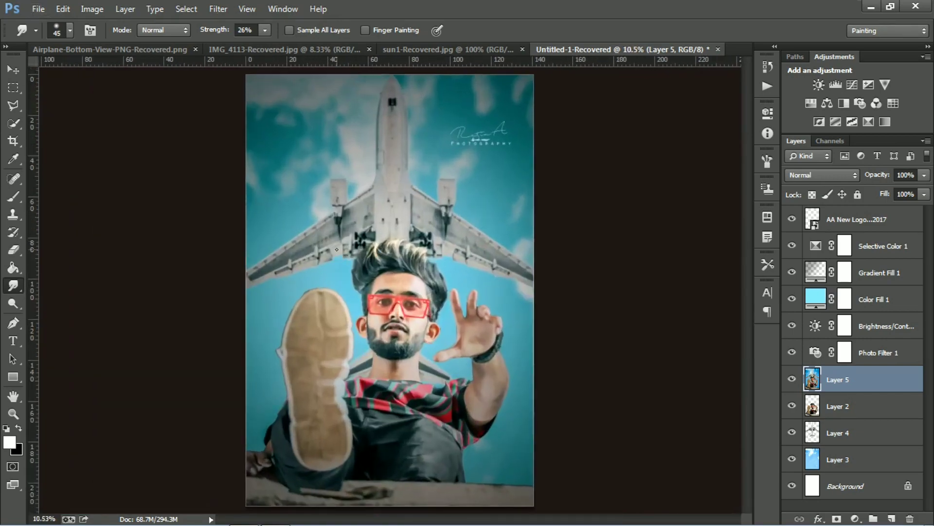
pyautogui.scroll(-1, 335, 247)
# Review the History panel and compare the composite with the original IMG_4113 photo.
pyautogui.click(775, 46)
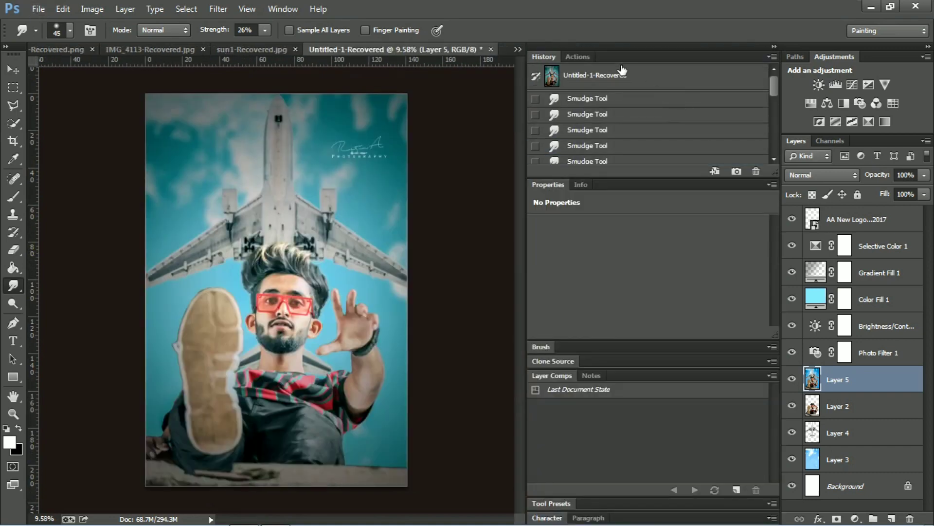
pyautogui.scroll(-3, 618, 68)
pyautogui.click(775, 46)
pyautogui.click(242, 48)
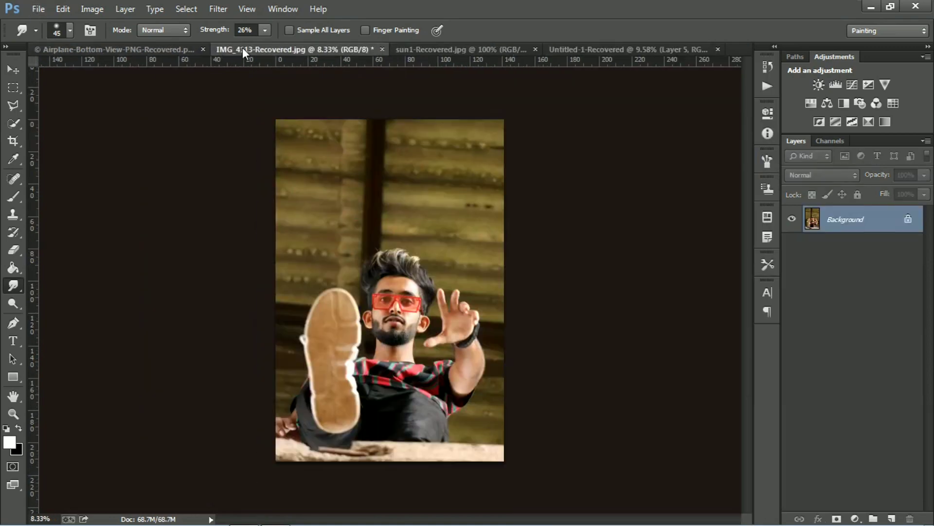
pyautogui.click(579, 49)
pyautogui.click(311, 53)
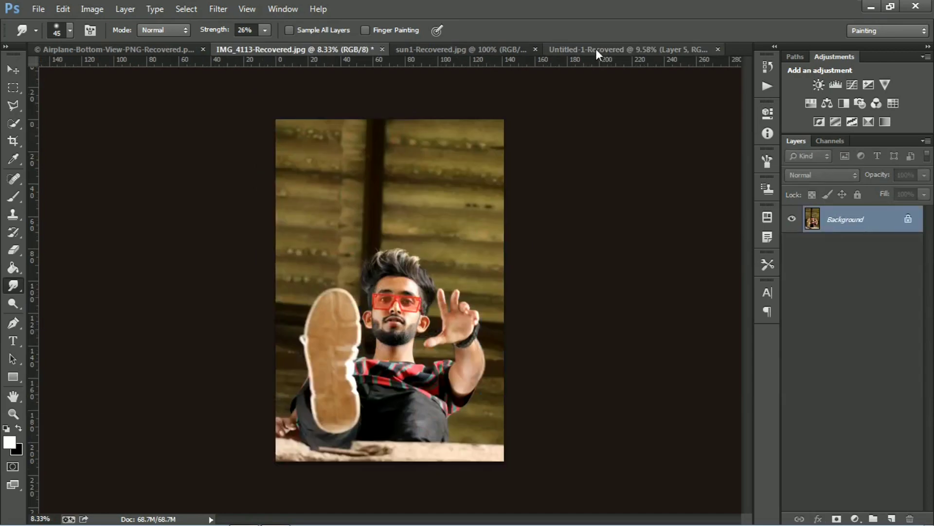
pyautogui.click(595, 49)
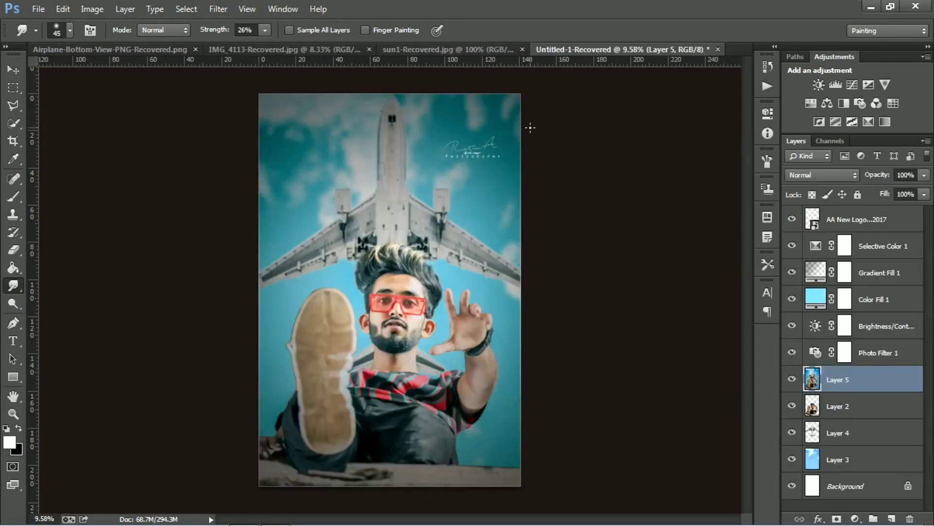